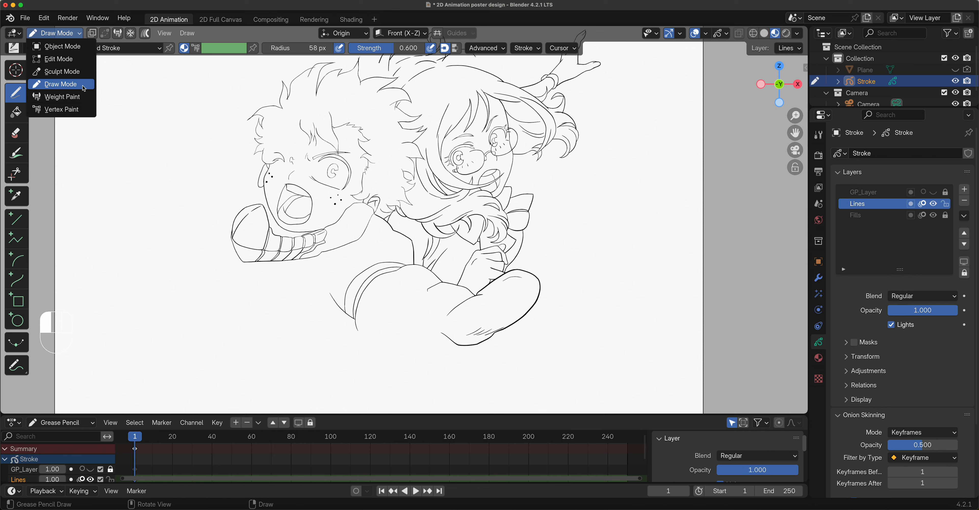
Step: Switch to Draw Mode and sketch a set of crossing test strokes with the Pencil brush left of the boy's wrapped fist
{"action": "left_click", "coordinate": [83, 85]}
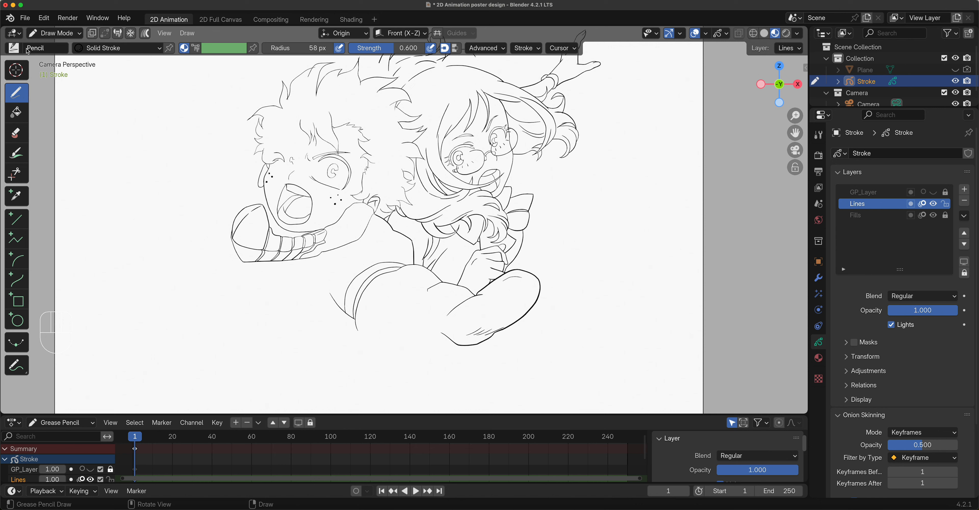
{"action": "mouse_move", "coordinate": [93, 238]}
{"action": "left_mouse_down"}
{"action": "mouse_move", "coordinate": [118, 185]}
{"action": "mouse_move", "coordinate": [136, 194]}
{"action": "left_mouse_up"}
{"action": "left_click_drag", "start_coordinate": [131, 261], "coordinate": [154, 201]}
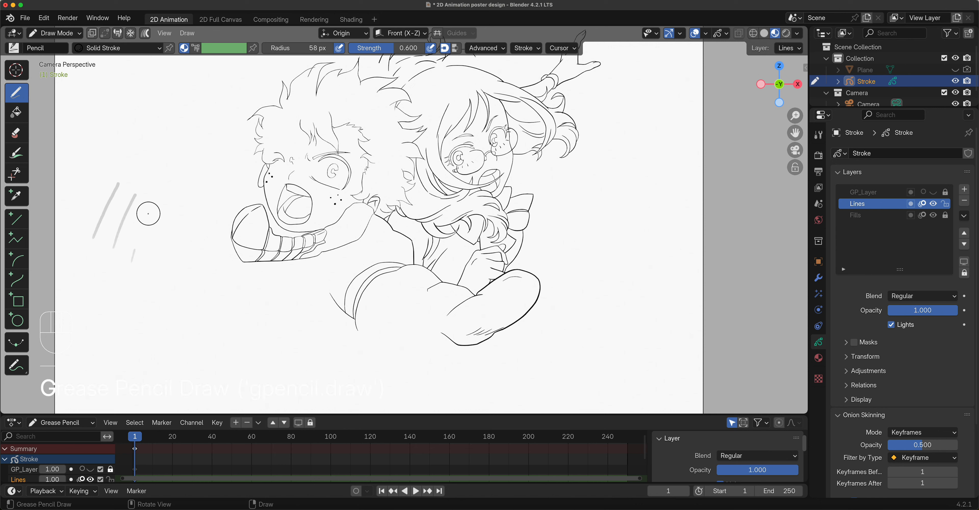
{"action": "left_click_drag", "start_coordinate": [147, 277], "coordinate": [165, 215]}
{"action": "mouse_move", "coordinate": [99, 255]}
{"action": "left_mouse_down"}
{"action": "mouse_move", "coordinate": [136, 301]}
{"action": "mouse_move", "coordinate": [138, 289]}
{"action": "left_mouse_up"}
{"action": "left_click_drag", "start_coordinate": [118, 223], "coordinate": [143, 255]}
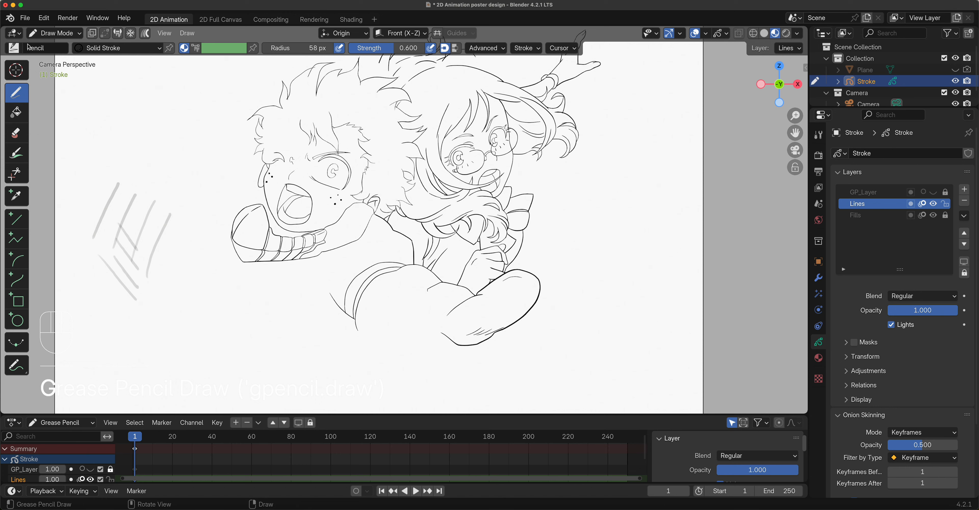
Step: Choose the Ink Pen brush and draw several short dark test strokes left of the boy's face
{"action": "left_click", "coordinate": [14, 48]}
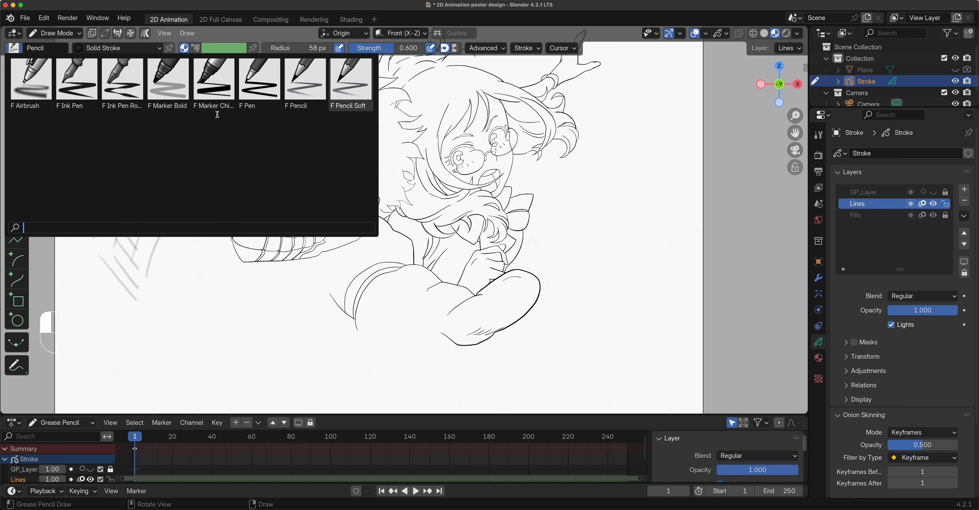
{"action": "left_click", "coordinate": [76, 81]}
{"action": "mouse_move", "coordinate": [177, 115]}
{"action": "left_mouse_down"}
{"action": "mouse_move", "coordinate": [178, 171]}
{"action": "mouse_move", "coordinate": [201, 156]}
{"action": "mouse_move", "coordinate": [197, 128]}
{"action": "left_mouse_up"}
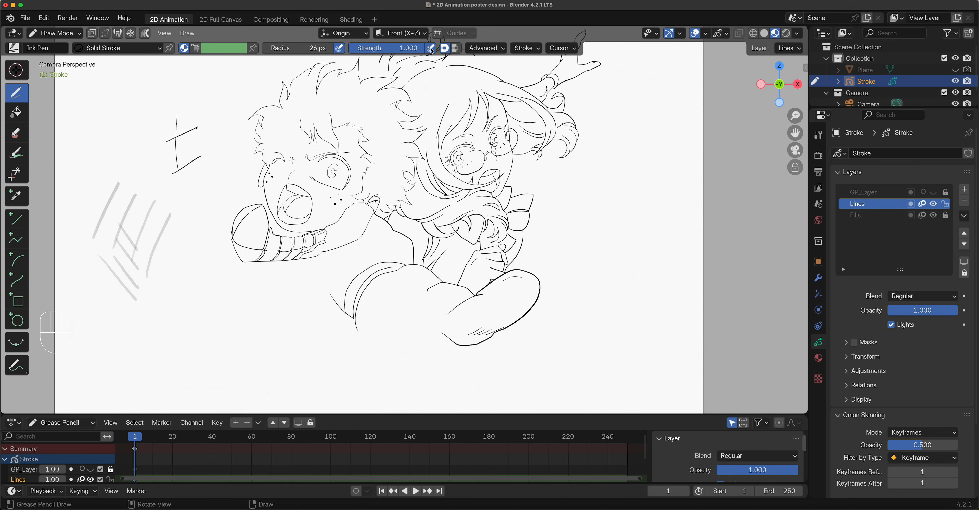
Step: With strength pressure enabled, draw loose strokes, loops and a crosshatched patch around the boy's wrapped fist
{"action": "mouse_move", "coordinate": [191, 207]}
{"action": "left_mouse_down"}
{"action": "mouse_move", "coordinate": [209, 164]}
{"action": "mouse_move", "coordinate": [208, 219]}
{"action": "left_mouse_up"}
{"action": "mouse_move", "coordinate": [214, 295]}
{"action": "left_mouse_down"}
{"action": "mouse_move", "coordinate": [222, 251]}
{"action": "mouse_move", "coordinate": [266, 324]}
{"action": "mouse_move", "coordinate": [279, 280]}
{"action": "mouse_move", "coordinate": [319, 300]}
{"action": "left_mouse_up"}
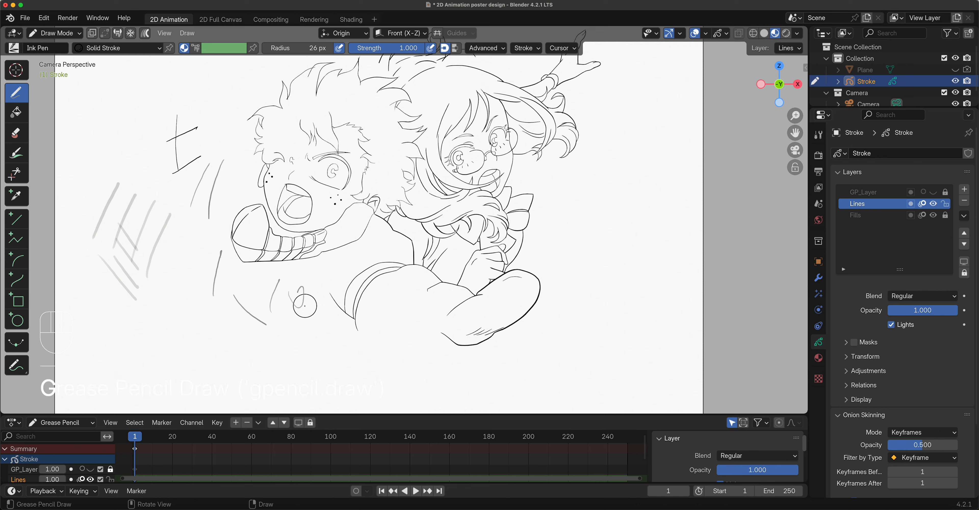
{"action": "mouse_move", "coordinate": [164, 293]}
{"action": "left_mouse_down"}
{"action": "mouse_move", "coordinate": [200, 297]}
{"action": "mouse_move", "coordinate": [194, 302]}
{"action": "left_mouse_up"}
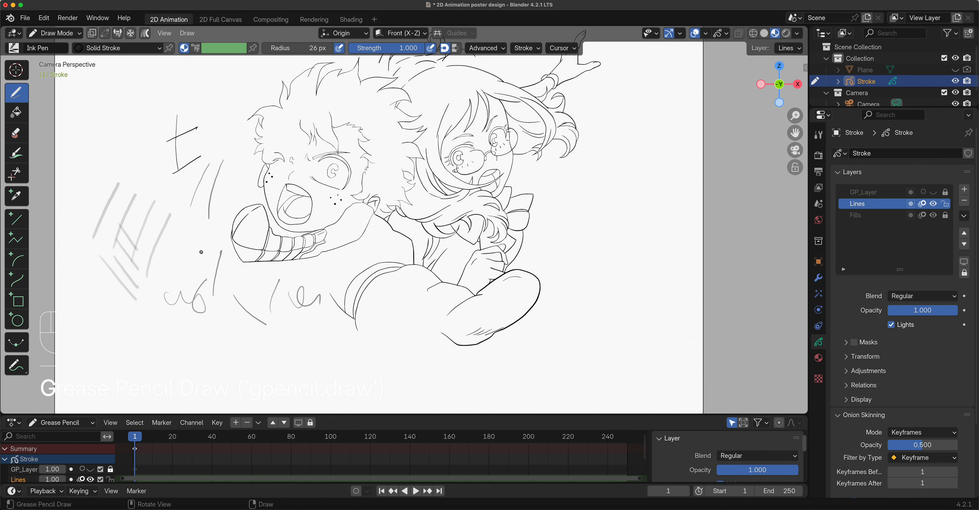
{"action": "mouse_move", "coordinate": [219, 233]}
{"action": "left_mouse_down"}
{"action": "mouse_move", "coordinate": [166, 273]}
{"action": "mouse_move", "coordinate": [173, 280]}
{"action": "left_mouse_up"}
{"action": "mouse_move", "coordinate": [219, 255]}
{"action": "left_mouse_down"}
{"action": "mouse_move", "coordinate": [180, 276]}
{"action": "mouse_move", "coordinate": [179, 292]}
{"action": "left_mouse_up"}
{"action": "left_click_drag", "start_coordinate": [177, 256], "coordinate": [187, 288]}
{"action": "mouse_move", "coordinate": [188, 246]}
{"action": "left_mouse_down"}
{"action": "mouse_move", "coordinate": [194, 280]}
{"action": "mouse_move", "coordinate": [210, 268]}
{"action": "left_mouse_up"}
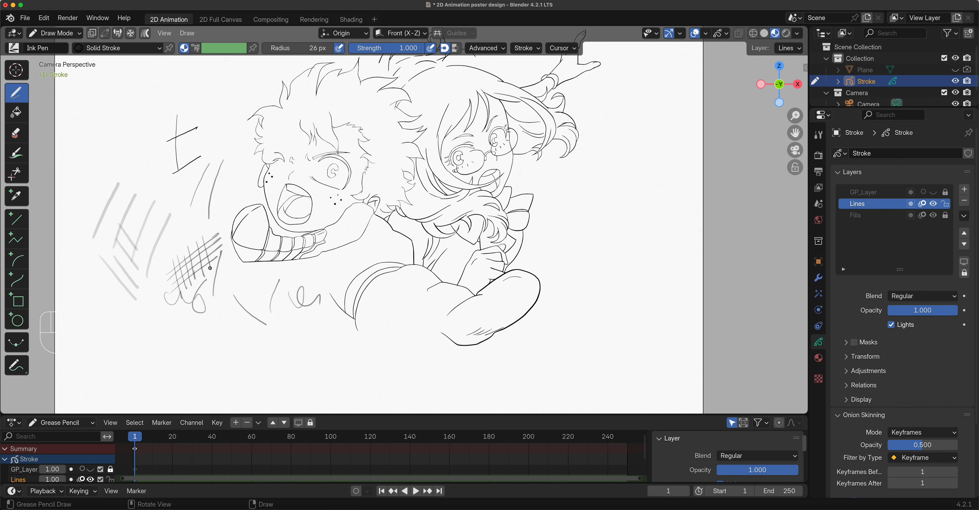
Step: Set the brush radius to 146 px and draw broad test strokes left of the boy's head
{"action": "left_click", "coordinate": [25, 50]}
{"action": "left_click_drag", "start_coordinate": [311, 49], "coordinate": [325, 48]}
{"action": "left_click_drag", "start_coordinate": [229, 95], "coordinate": [211, 196]}
{"action": "mouse_move", "coordinate": [113, 158]}
{"action": "left_mouse_down"}
{"action": "mouse_move", "coordinate": [154, 103]}
{"action": "mouse_move", "coordinate": [151, 190]}
{"action": "left_mouse_up"}
{"action": "left_click_drag", "start_coordinate": [141, 200], "coordinate": [172, 183]}
Step: Lower the brush strength, draw faint strokes left of the boy's head, and set the strength back to 1.000
{"action": "left_click_drag", "start_coordinate": [424, 52], "coordinate": [388, 49]}
{"action": "left_click_drag", "start_coordinate": [197, 79], "coordinate": [196, 101]}
{"action": "left_click_drag", "start_coordinate": [198, 138], "coordinate": [196, 156]}
{"action": "left_click_drag", "start_coordinate": [391, 48], "coordinate": [443, 45]}
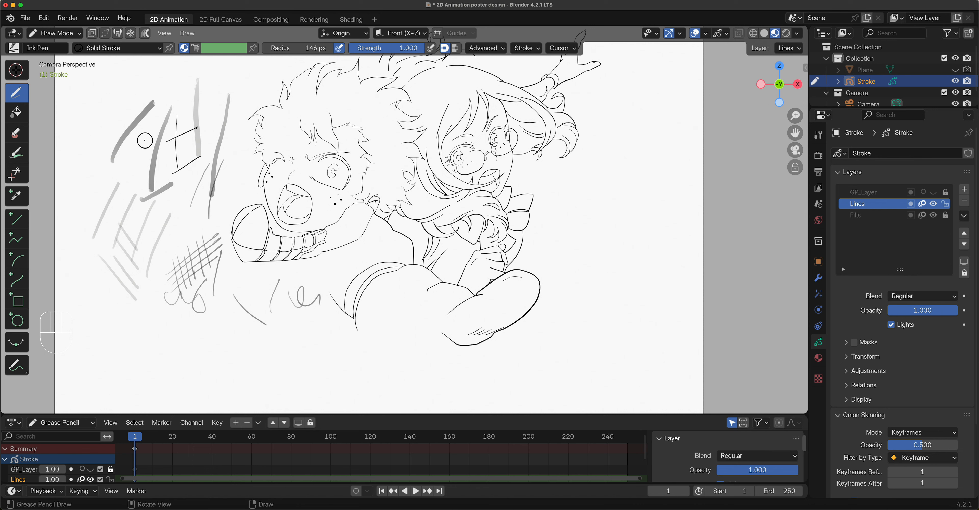
Step: With strength pressure off, draw bold solid black strokes left of the boy and right of the girl
{"action": "left_click_drag", "start_coordinate": [141, 336], "coordinate": [145, 277]}
{"action": "left_click_drag", "start_coordinate": [146, 220], "coordinate": [160, 264]}
{"action": "mouse_move", "coordinate": [156, 207]}
{"action": "left_mouse_down"}
{"action": "mouse_move", "coordinate": [169, 248]}
{"action": "mouse_move", "coordinate": [176, 233]}
{"action": "left_mouse_up"}
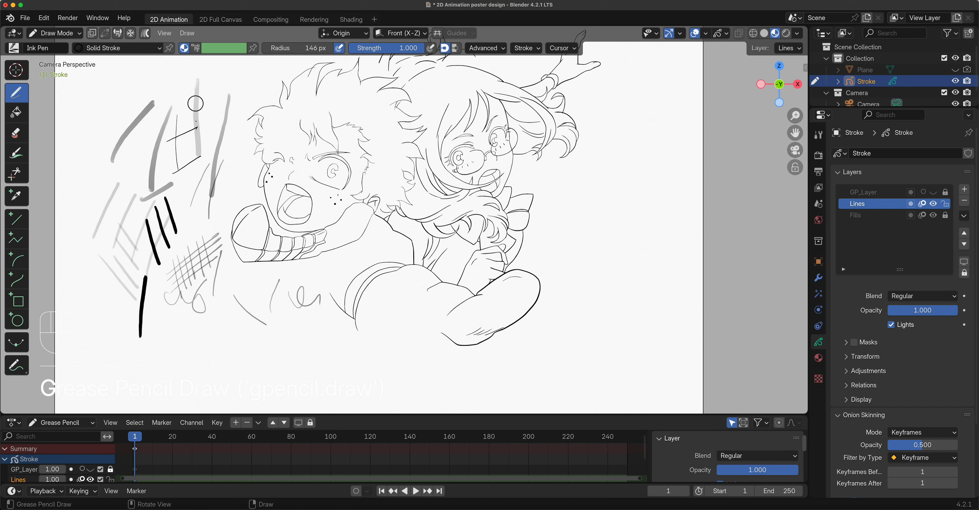
{"action": "left_click_drag", "start_coordinate": [605, 153], "coordinate": [601, 208]}
{"action": "mouse_move", "coordinate": [618, 153]}
{"action": "left_mouse_down"}
{"action": "mouse_move", "coordinate": [618, 200]}
{"action": "mouse_move", "coordinate": [634, 193]}
{"action": "left_mouse_up"}
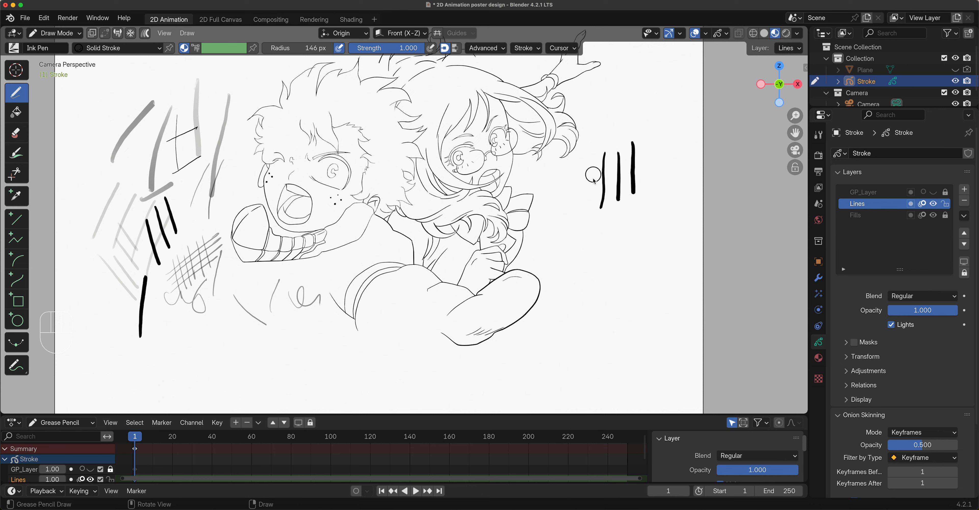
Step: Enable the Shadow option in the Screencast Keys settings
{"action": "key", "text": "n"}
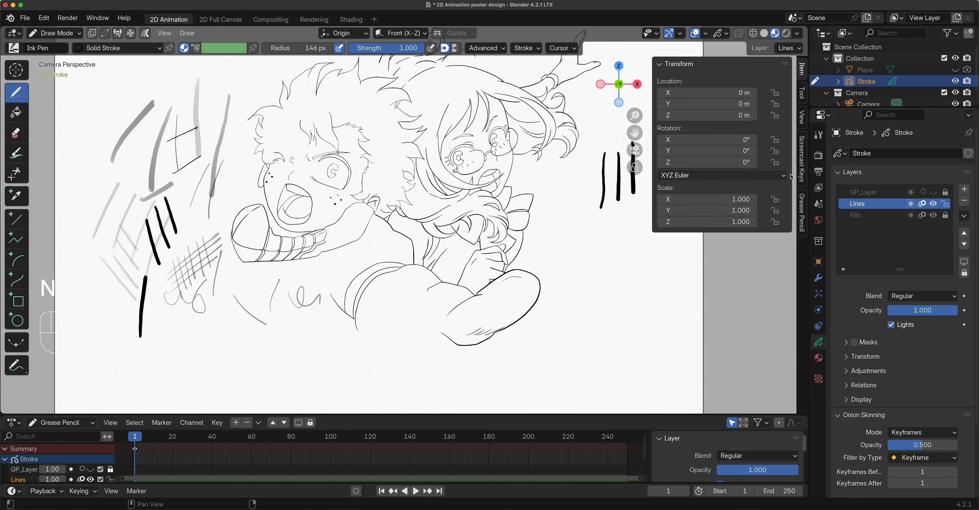
{"action": "left_click", "coordinate": [802, 167]}
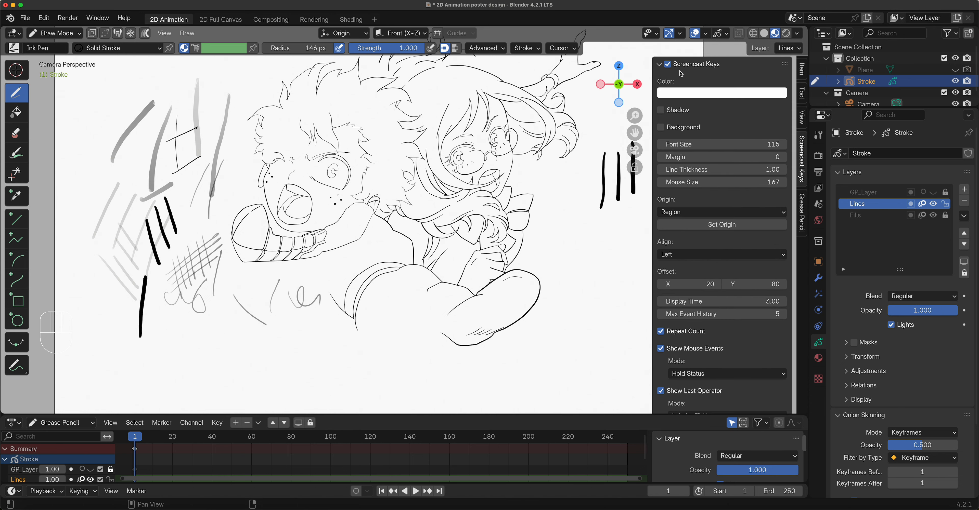
{"action": "left_click", "coordinate": [662, 110]}
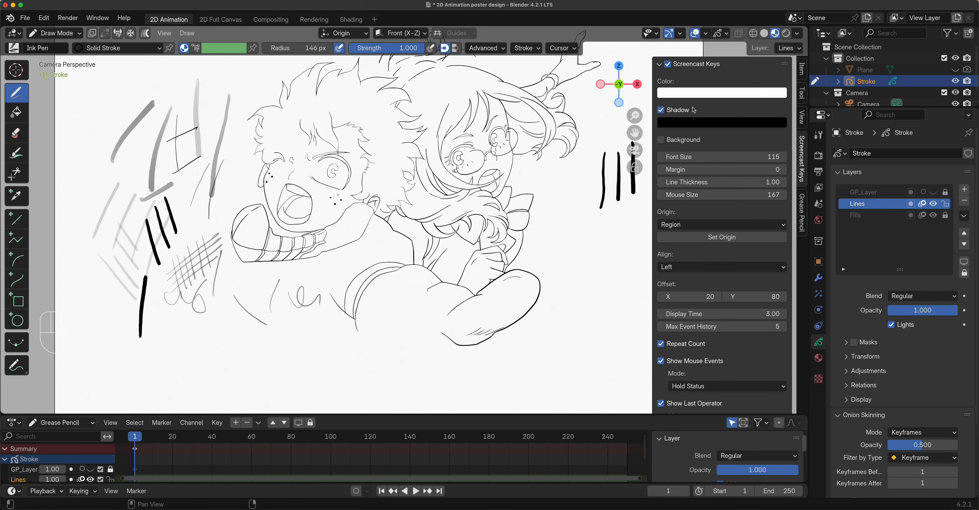
{"action": "key", "text": "n"}
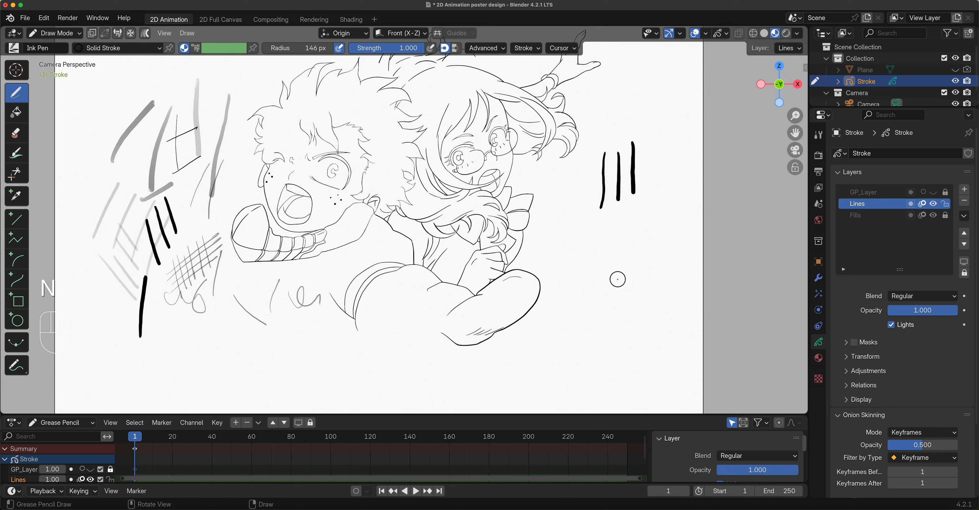
Step: Increase the brush radius to 382 px and draw one very thick stroke right of the girl
{"action": "key", "text": "f"}
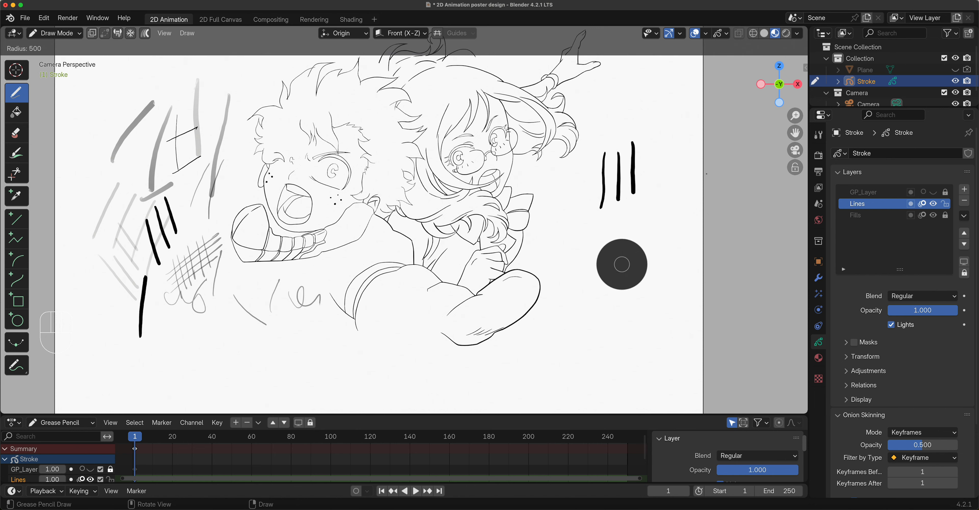
{"action": "left_click", "coordinate": [667, 212]}
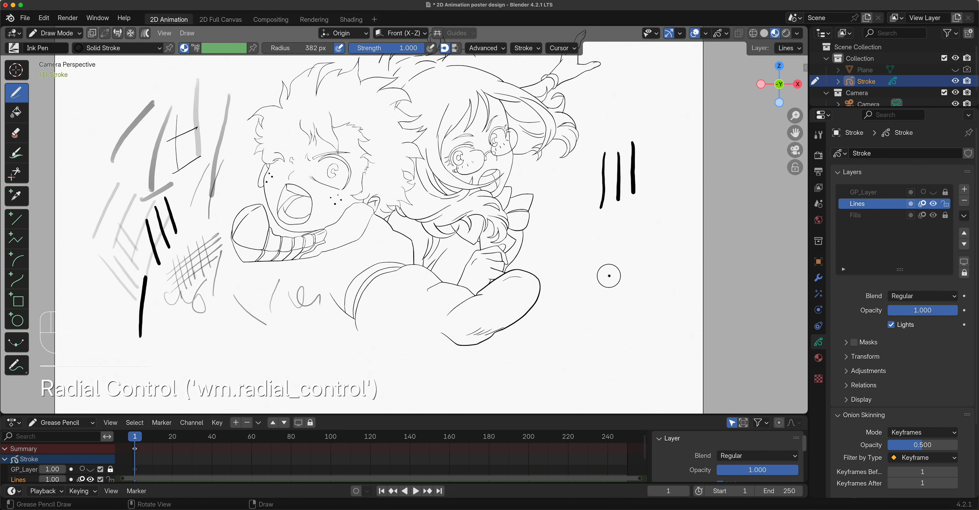
{"action": "left_click_drag", "start_coordinate": [608, 276], "coordinate": [646, 232]}
Step: Reduce the brush radius to 50 px and draw a few thin strokes around the thick one
{"action": "key", "text": "f"}
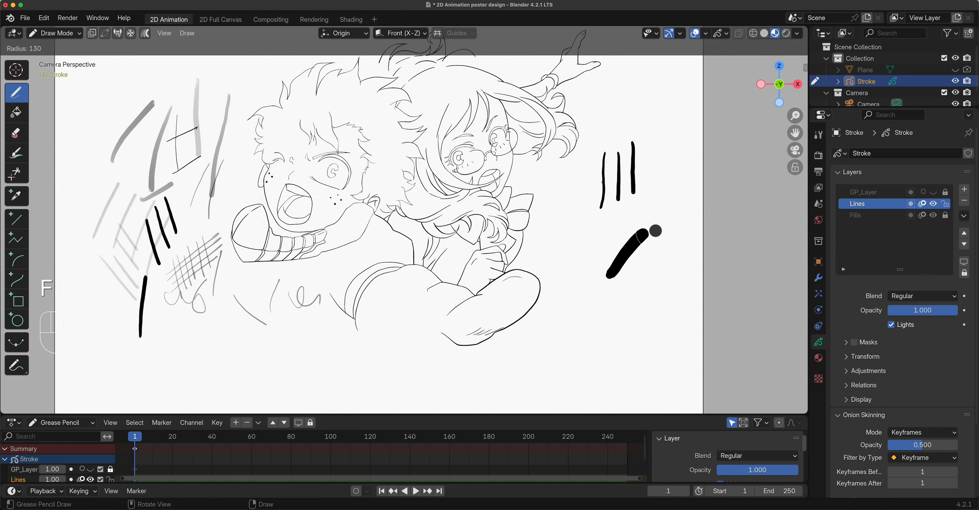
{"action": "left_click", "coordinate": [656, 230]}
{"action": "mouse_move", "coordinate": [574, 249]}
{"action": "left_mouse_down"}
{"action": "mouse_move", "coordinate": [598, 224]}
{"action": "mouse_move", "coordinate": [621, 224]}
{"action": "left_mouse_up"}
{"action": "left_click_drag", "start_coordinate": [653, 181], "coordinate": [644, 223]}
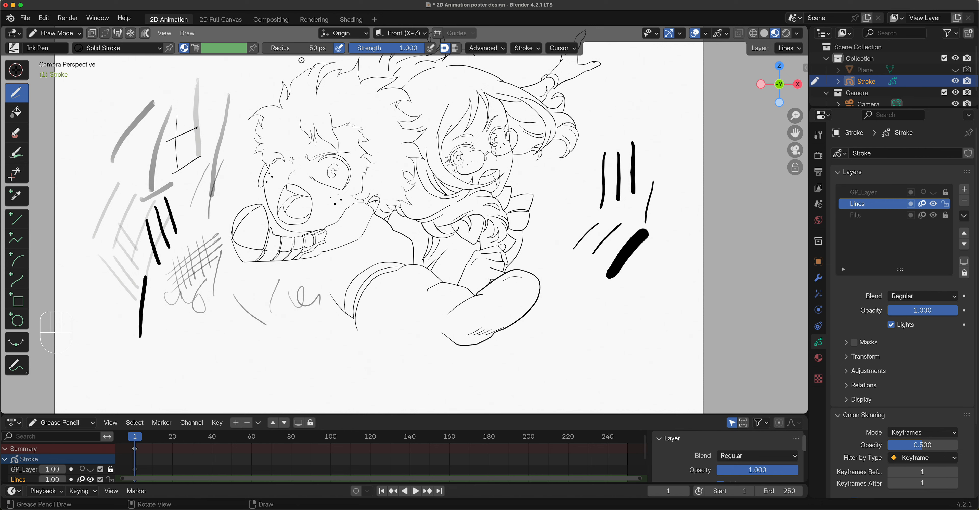
Step: Create a new 2D Animation file, discarding the unsaved changes to the poster design
{"action": "left_click", "coordinate": [33, 19]}
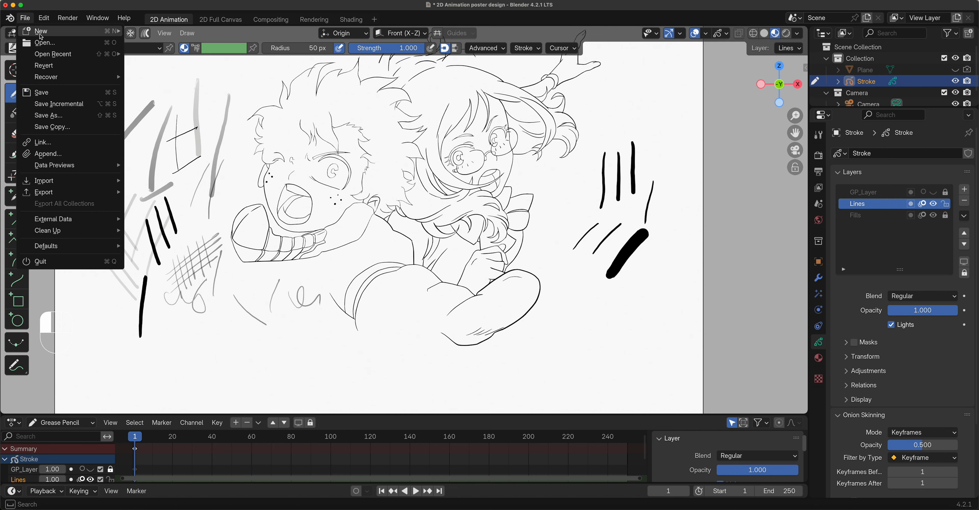
{"action": "mouse_move", "coordinate": [42, 33]}
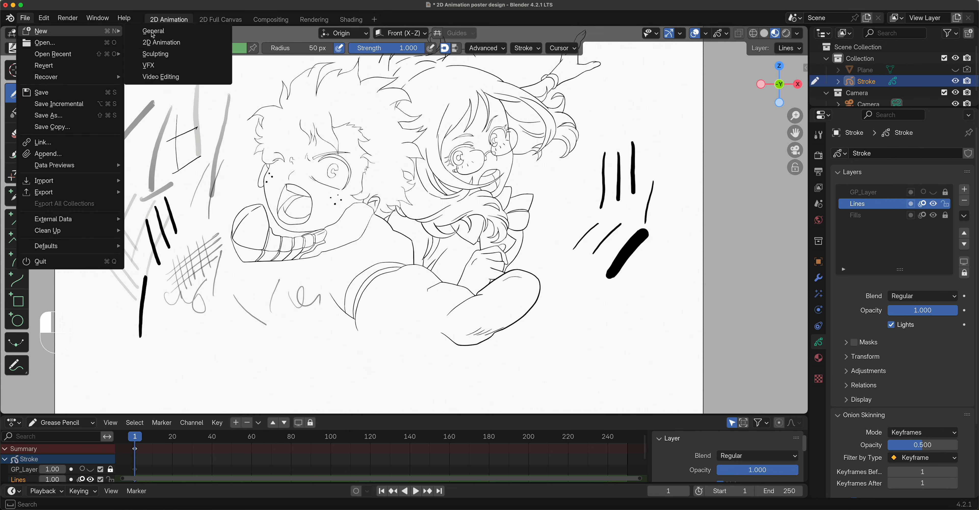
{"action": "left_click", "coordinate": [184, 43]}
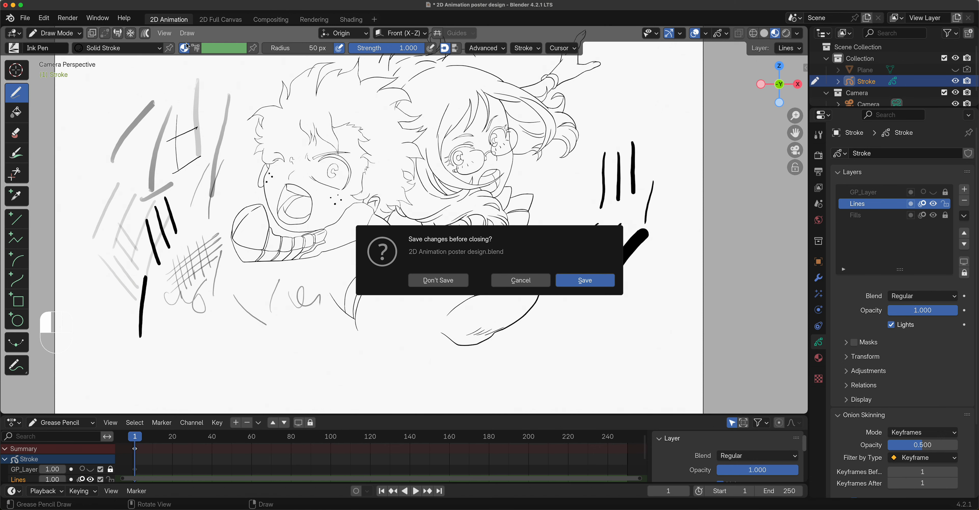
{"action": "left_click", "coordinate": [441, 281]}
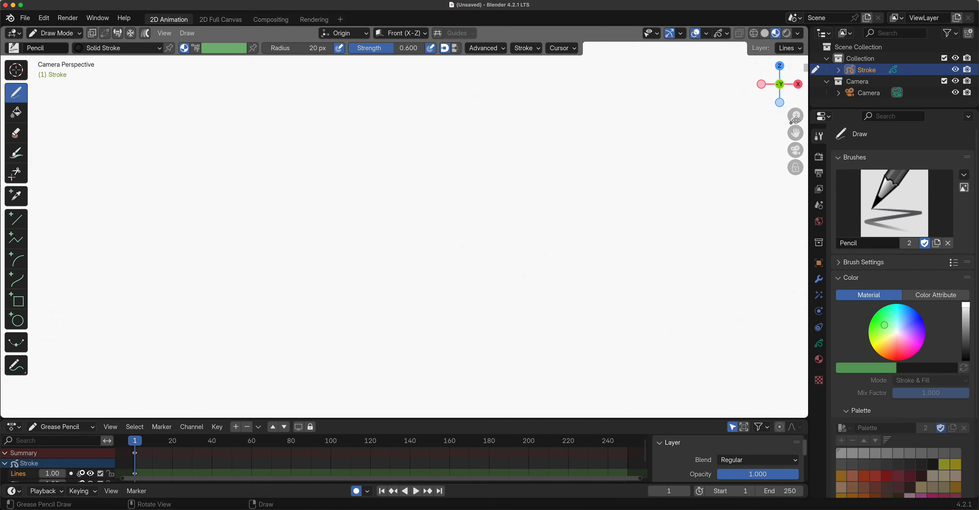
Step: Enable Stabilize Stroke for the Pencil brush and draw a large circle in the middle of the canvas
{"action": "left_click", "coordinate": [795, 149]}
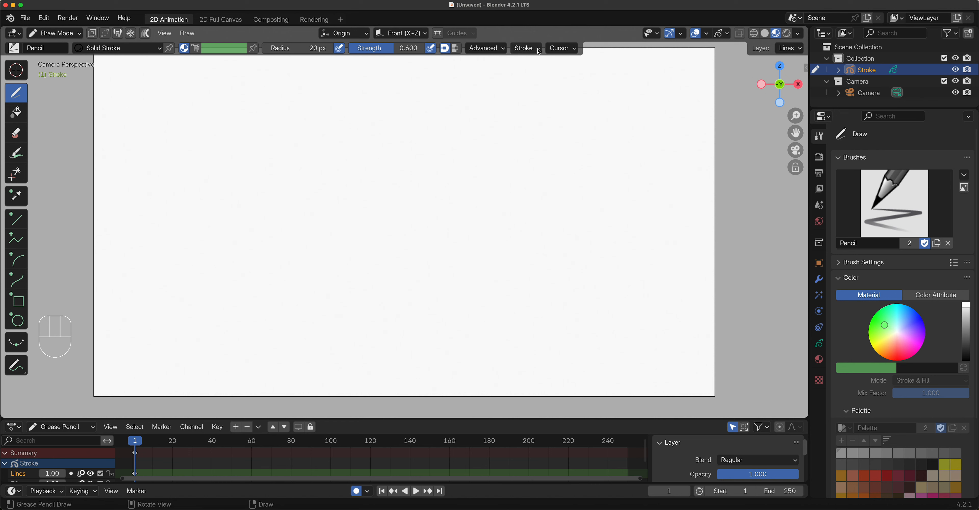
{"action": "left_click", "coordinate": [529, 48]}
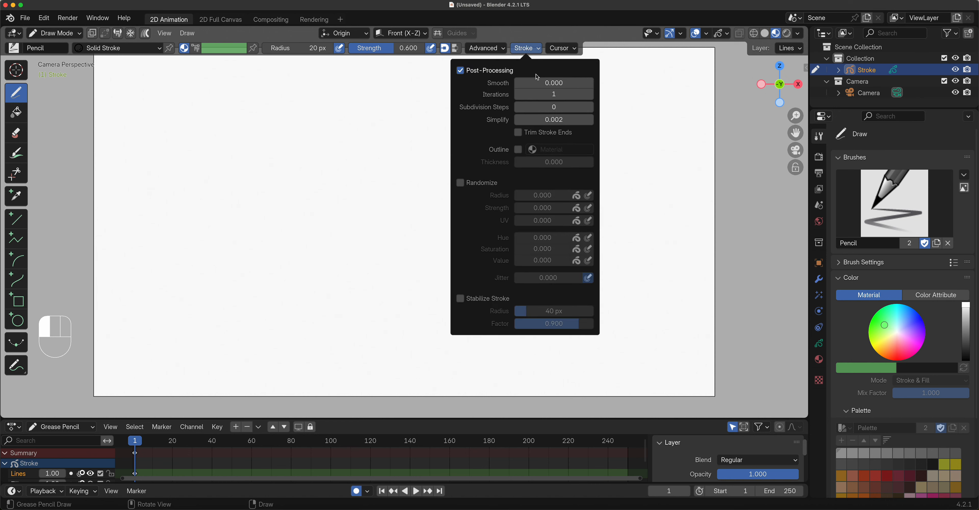
{"action": "left_click", "coordinate": [461, 301]}
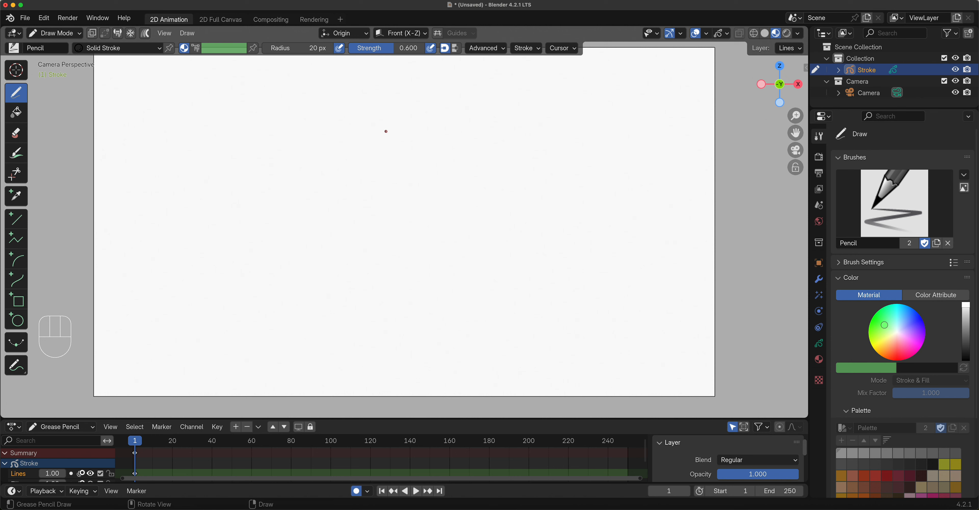
{"action": "mouse_move", "coordinate": [384, 134]}
{"action": "left_mouse_down"}
{"action": "mouse_move", "coordinate": [350, 160]}
{"action": "mouse_move", "coordinate": [345, 209]}
{"action": "mouse_move", "coordinate": [398, 254]}
{"action": "mouse_move", "coordinate": [449, 242]}
{"action": "mouse_move", "coordinate": [470, 209]}
{"action": "mouse_move", "coordinate": [459, 164]}
{"action": "mouse_move", "coordinate": [426, 137]}
{"action": "mouse_move", "coordinate": [353, 149]}
{"action": "left_mouse_up"}
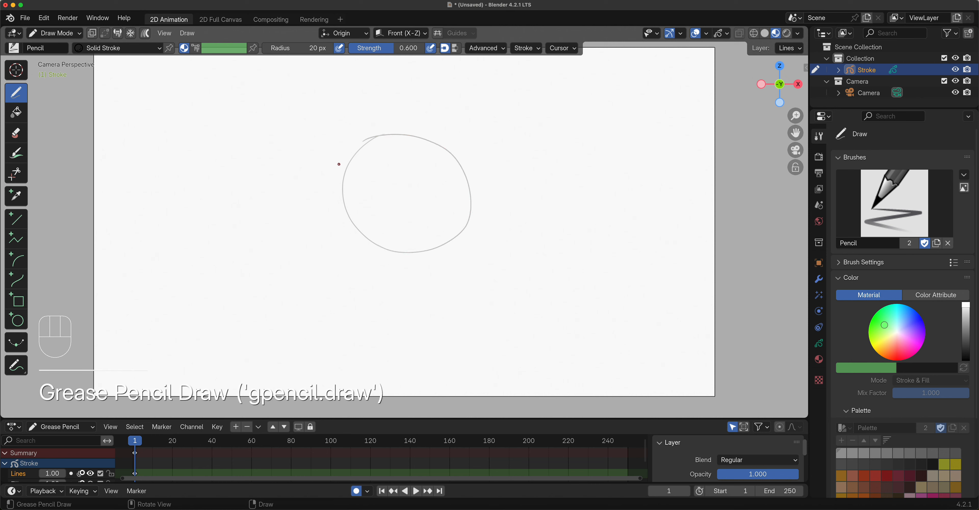
Step: Choose the Ink Pen brush and draw one circle on each side of the pencil circle
{"action": "left_click", "coordinate": [14, 48]}
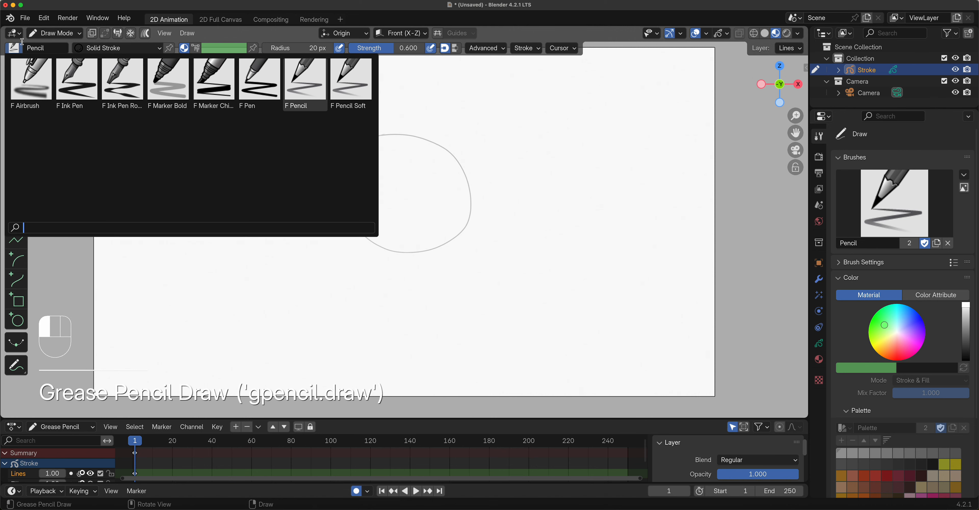
{"action": "left_click", "coordinate": [79, 78]}
{"action": "mouse_move", "coordinate": [569, 142]}
{"action": "left_mouse_down"}
{"action": "mouse_move", "coordinate": [538, 150]}
{"action": "mouse_move", "coordinate": [520, 181]}
{"action": "mouse_move", "coordinate": [522, 220]}
{"action": "mouse_move", "coordinate": [558, 244]}
{"action": "mouse_move", "coordinate": [596, 237]}
{"action": "mouse_move", "coordinate": [616, 209]}
{"action": "mouse_move", "coordinate": [614, 171]}
{"action": "mouse_move", "coordinate": [584, 145]}
{"action": "left_mouse_up"}
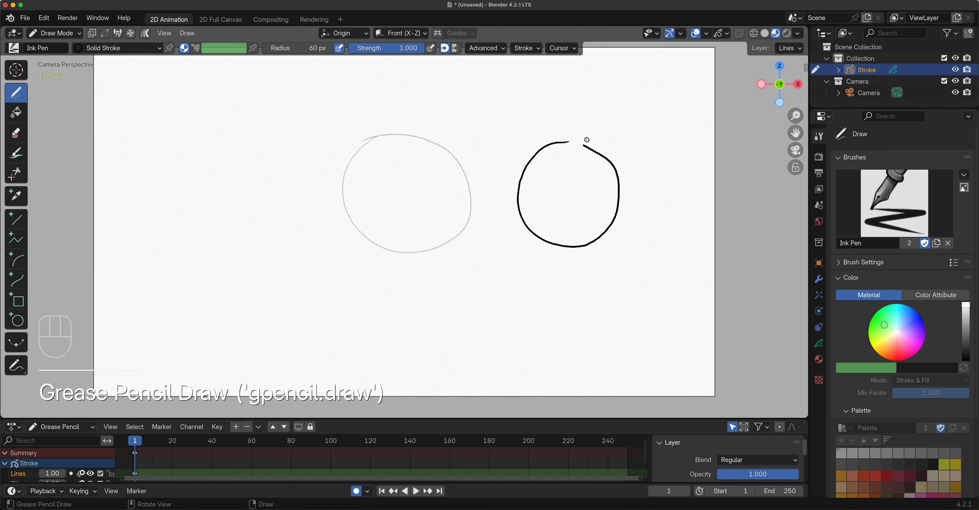
{"action": "mouse_move", "coordinate": [244, 144]}
{"action": "left_mouse_down"}
{"action": "mouse_move", "coordinate": [186, 175]}
{"action": "mouse_move", "coordinate": [204, 245]}
{"action": "mouse_move", "coordinate": [278, 238]}
{"action": "mouse_move", "coordinate": [282, 166]}
{"action": "mouse_move", "coordinate": [202, 147]}
{"action": "left_mouse_up"}
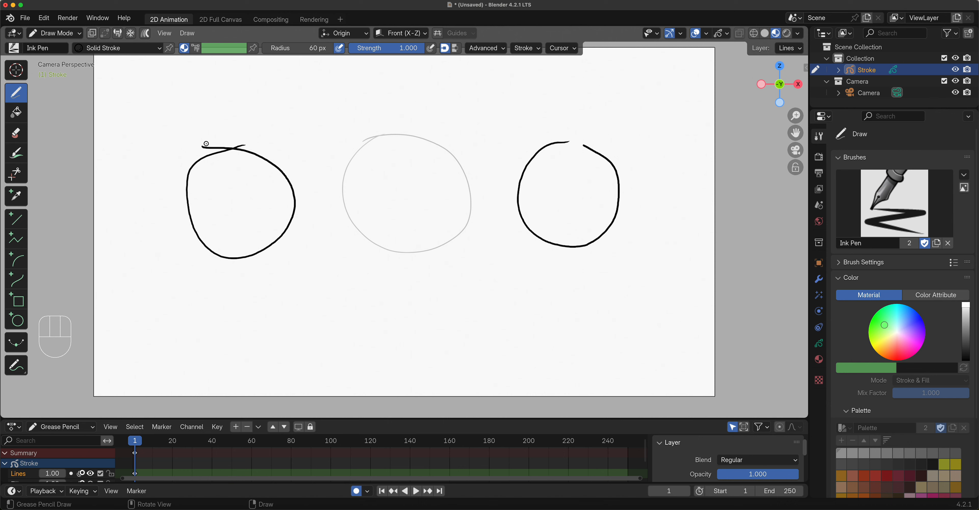
Step: Check the list of stroke materials, draw an arrow pointing at the Material color option, and handwrite "MATERIALS" beneath it
{"action": "left_click", "coordinate": [25, 18]}
{"action": "mouse_move", "coordinate": [61, 31]}
{"action": "left_click", "coordinate": [155, 48]}
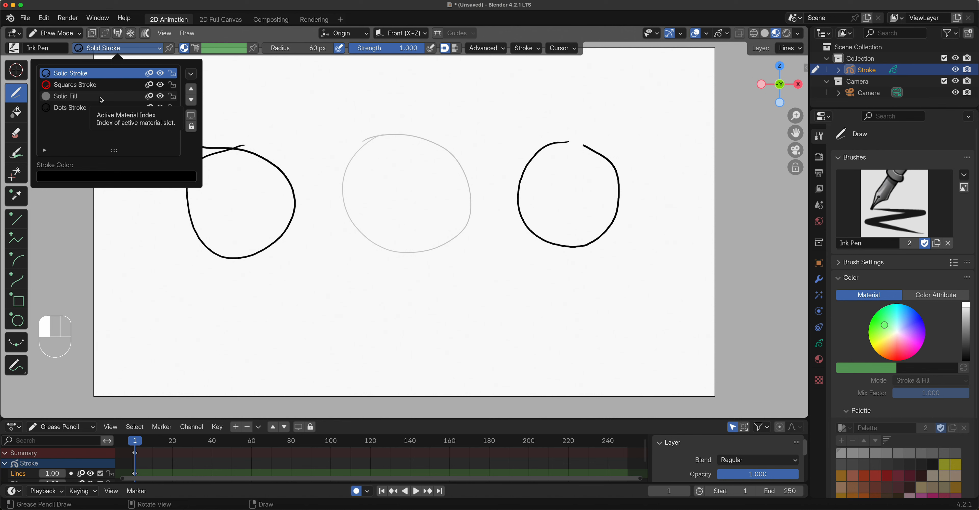
{"action": "mouse_move", "coordinate": [101, 99]}
{"action": "left_mouse_down"}
{"action": "mouse_move", "coordinate": [157, 45]}
{"action": "mouse_move", "coordinate": [180, 72]}
{"action": "mouse_move", "coordinate": [182, 62]}
{"action": "mouse_move", "coordinate": [189, 67]}
{"action": "mouse_move", "coordinate": [182, 62]}
{"action": "left_mouse_up"}
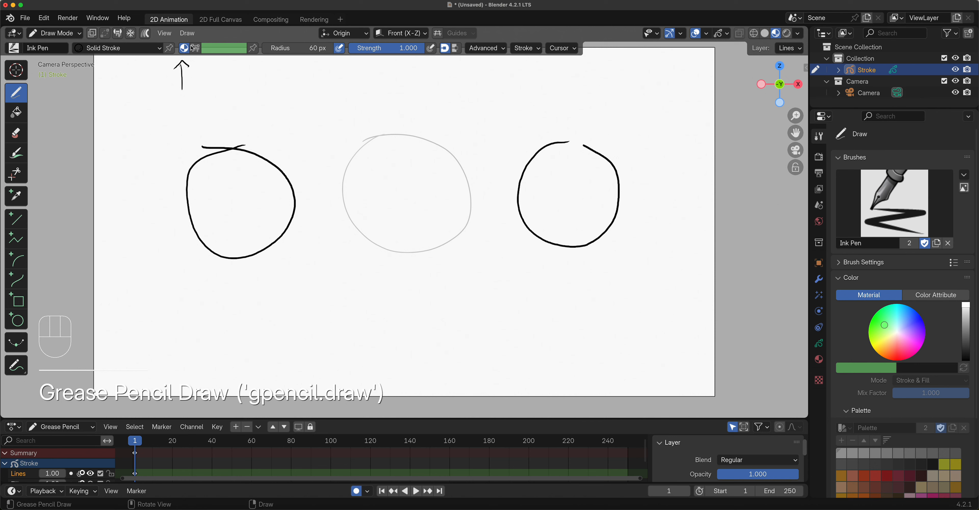
{"action": "mouse_move", "coordinate": [159, 97]}
{"action": "left_mouse_down"}
{"action": "mouse_move", "coordinate": [170, 110]}
{"action": "mouse_move", "coordinate": [229, 106]}
{"action": "left_mouse_up"}
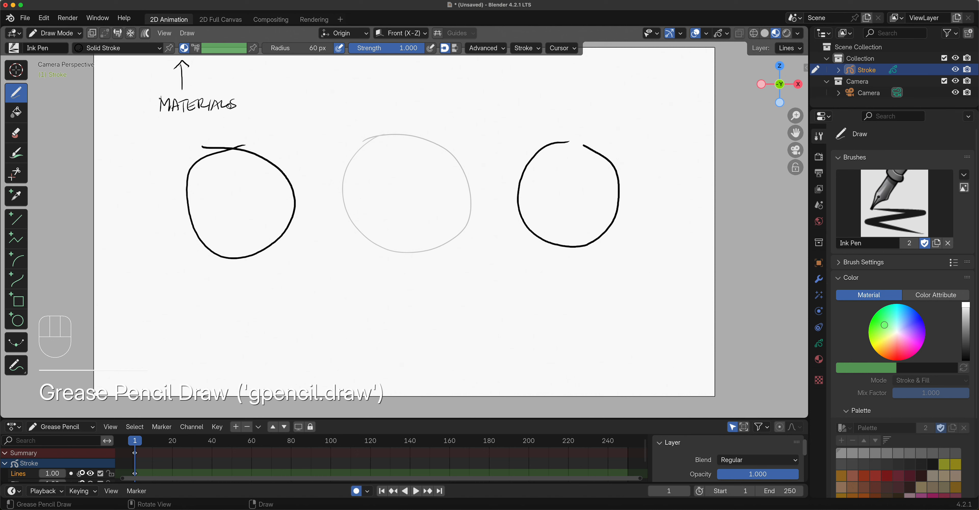
Step: Switch the brush color to Color Attribute, draw a green arrow pointing at that option and handwrite "VERTEX" beside it
{"action": "left_click", "coordinate": [196, 48]}
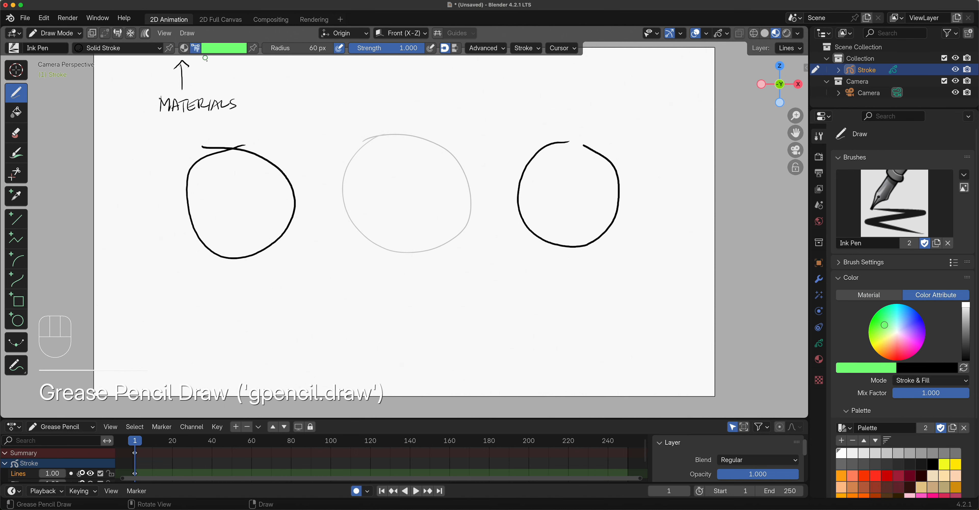
{"action": "left_click_drag", "start_coordinate": [200, 58], "coordinate": [233, 81]}
{"action": "mouse_move", "coordinate": [228, 78]}
{"action": "left_mouse_down"}
{"action": "mouse_move", "coordinate": [250, 73]}
{"action": "mouse_move", "coordinate": [274, 84]}
{"action": "left_mouse_up"}
{"action": "left_click_drag", "start_coordinate": [275, 72], "coordinate": [268, 86]}
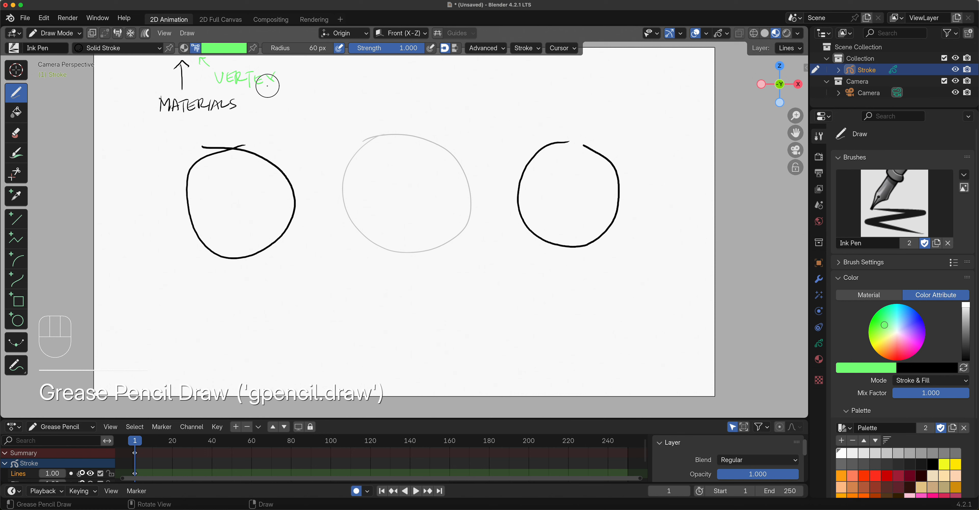
Step: Switch the brush color back to Material with Solid Stroke and underline the handwritten "MATERIALS" label
{"action": "left_click", "coordinate": [184, 48]}
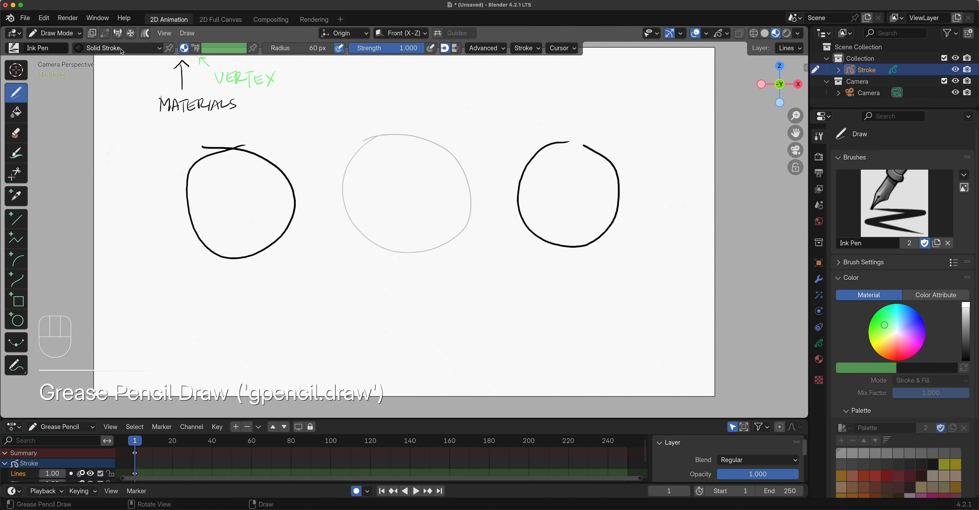
{"action": "left_click", "coordinate": [159, 48]}
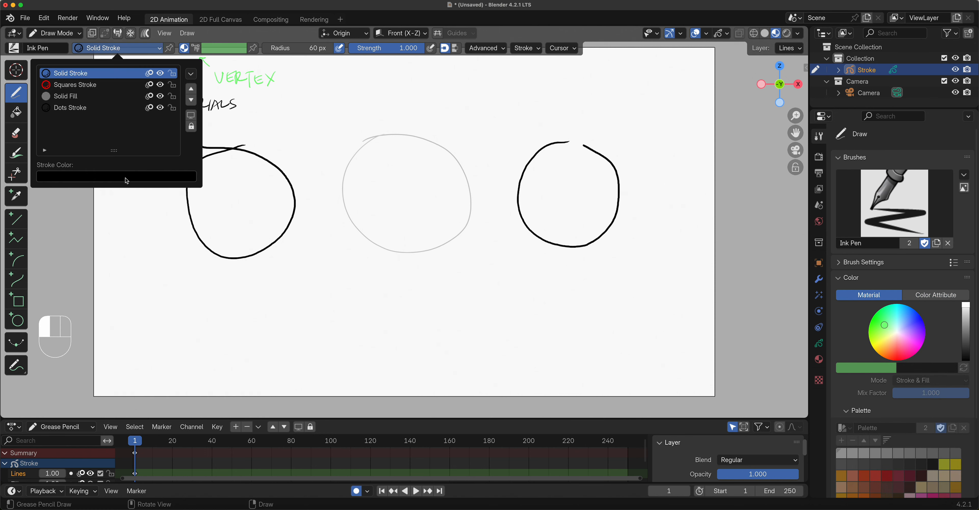
{"action": "left_click_drag", "start_coordinate": [152, 120], "coordinate": [252, 121]}
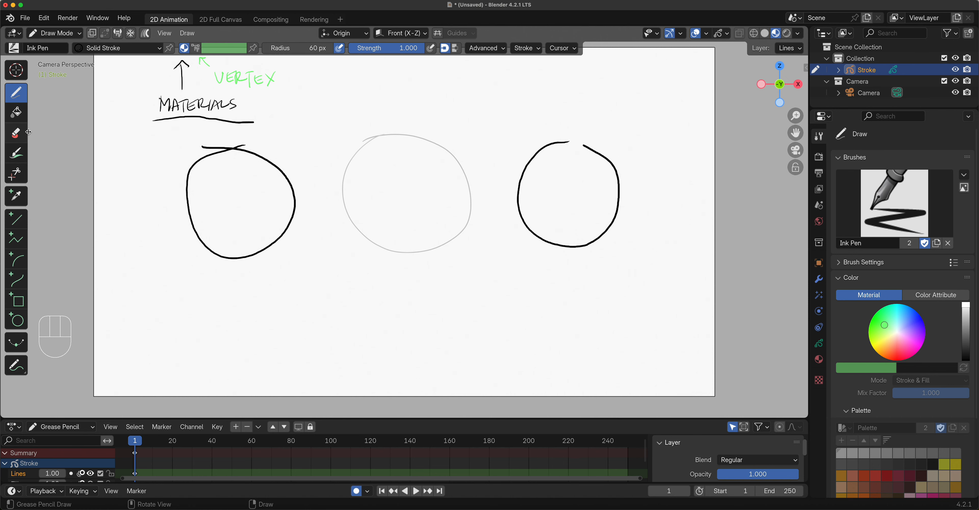
Step: Fill the left circle with gray using the Fill tool and the Solid Fill material
{"action": "left_click", "coordinate": [19, 118]}
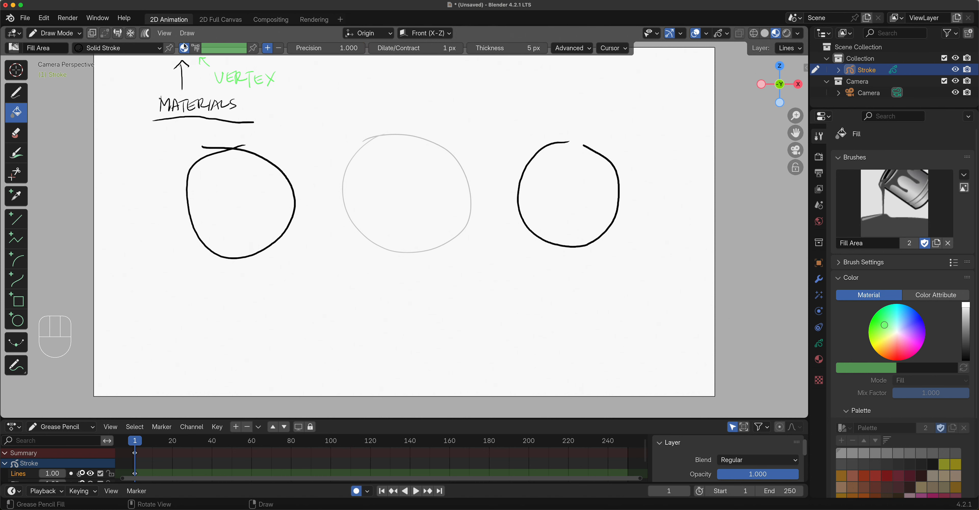
{"action": "left_click", "coordinate": [116, 48]}
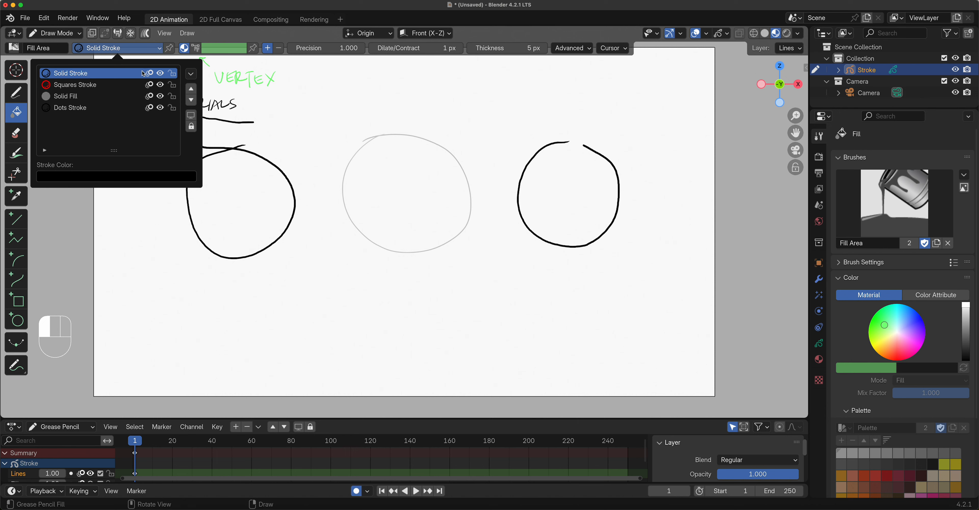
{"action": "left_click", "coordinate": [95, 98]}
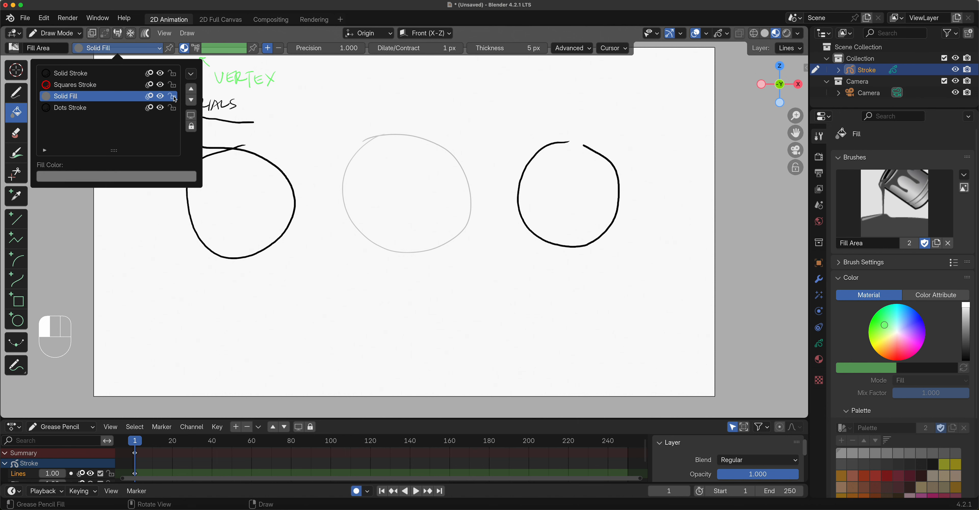
{"action": "left_click", "coordinate": [161, 53]}
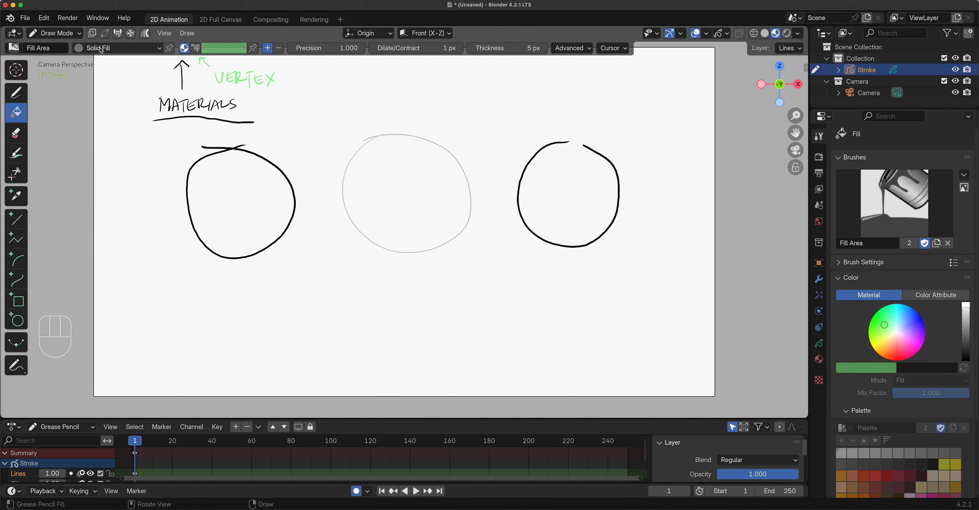
{"action": "left_click", "coordinate": [230, 190]}
{"action": "left_click", "coordinate": [254, 190]}
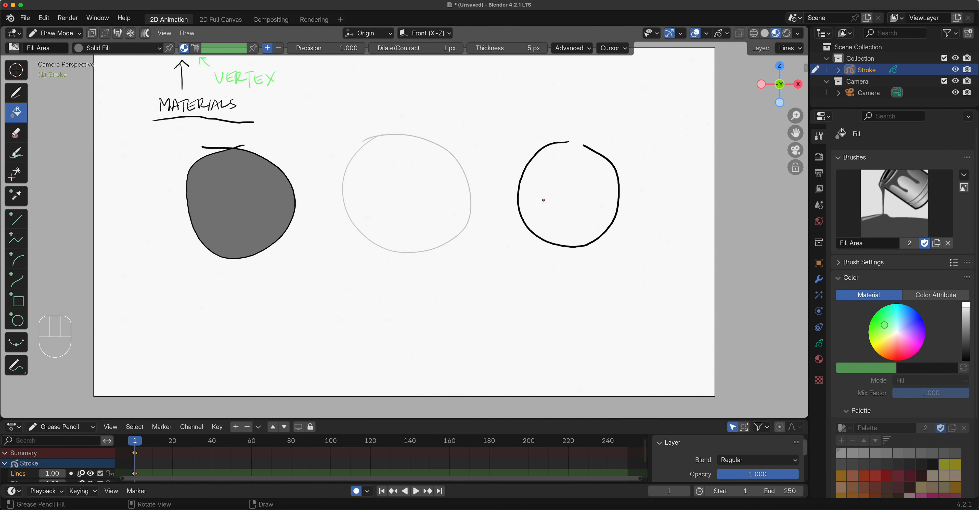
Step: Try the Close stroke operation in Edit Mode, and try filling the open circle on the right back in Draw Mode
{"action": "left_click", "coordinate": [61, 33]}
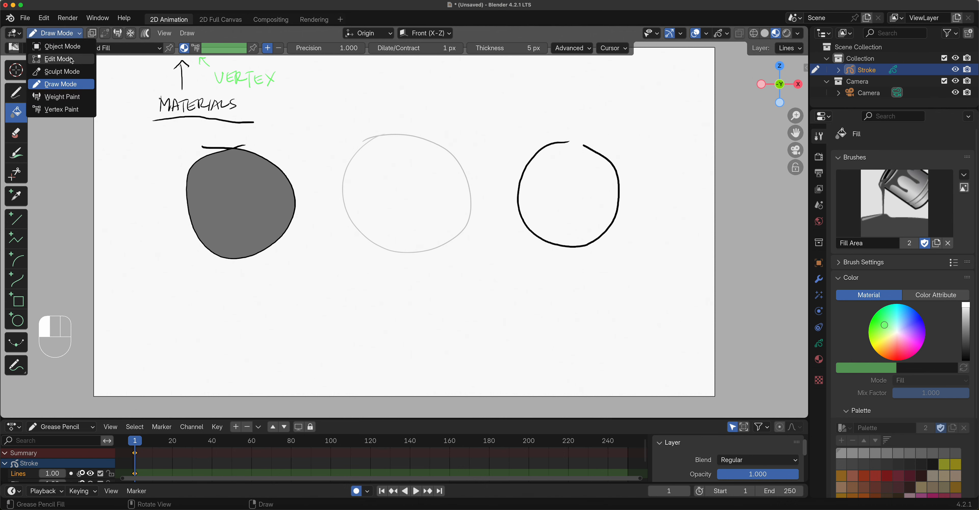
{"action": "left_click", "coordinate": [75, 65]}
{"action": "left_click", "coordinate": [352, 34]}
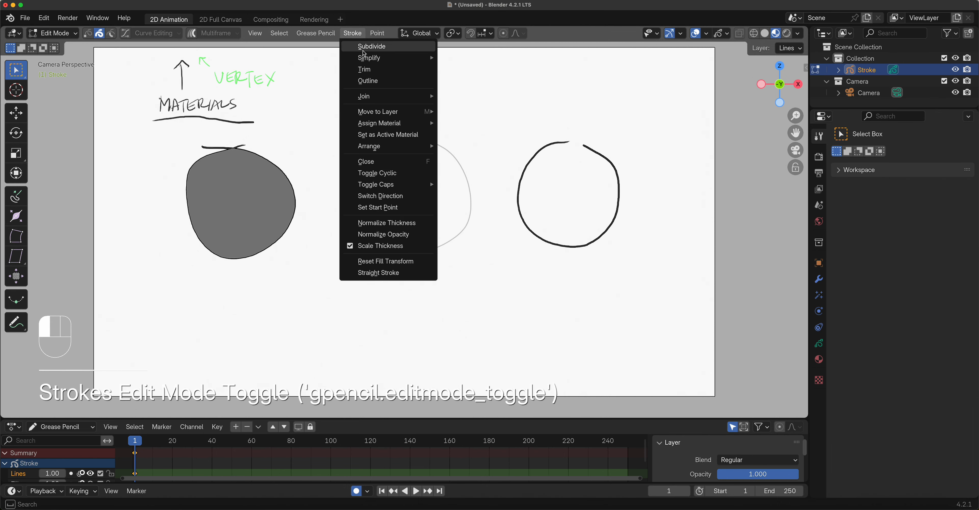
{"action": "left_click", "coordinate": [375, 163]}
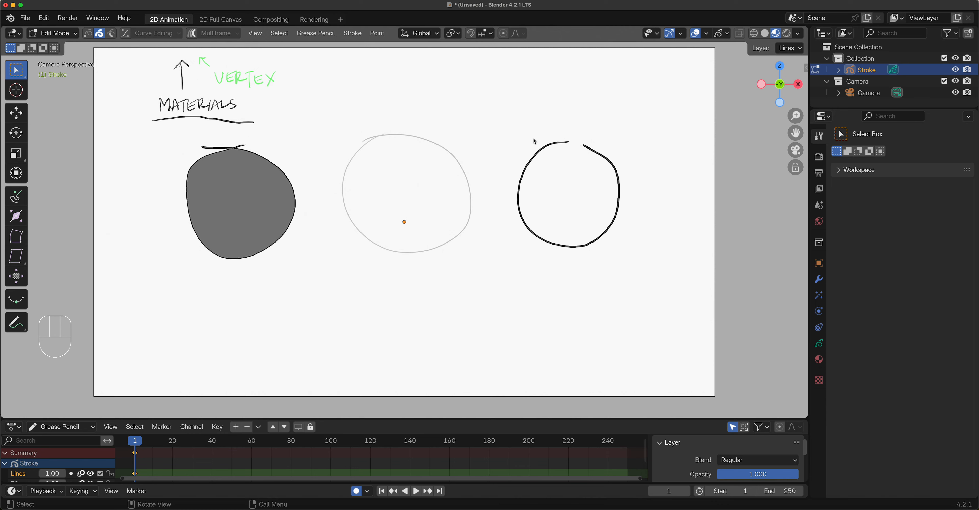
{"action": "left_click", "coordinate": [53, 33]}
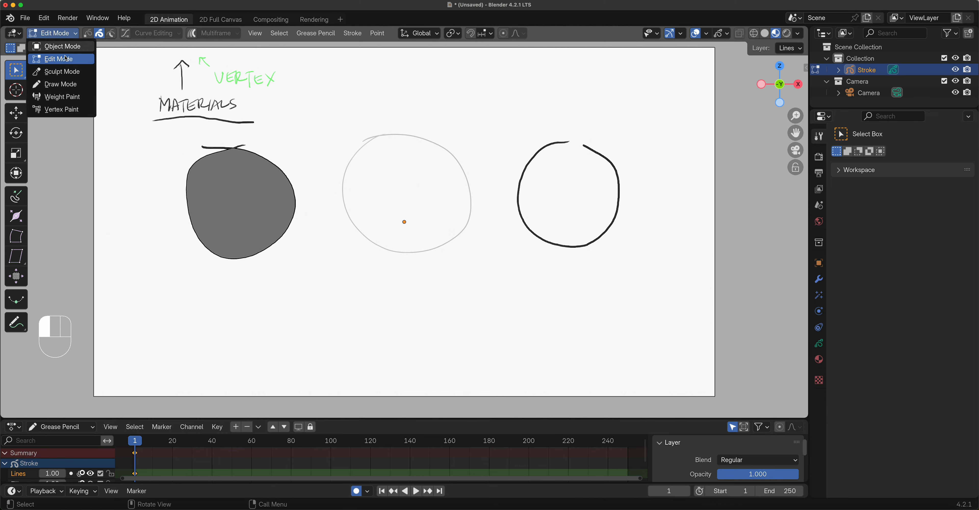
{"action": "left_click", "coordinate": [61, 84]}
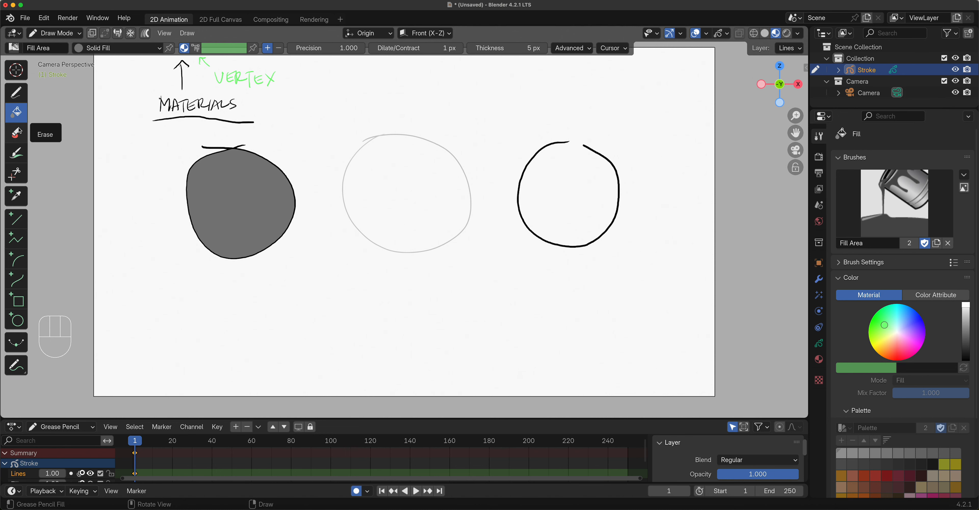
{"action": "left_click", "coordinate": [581, 184]}
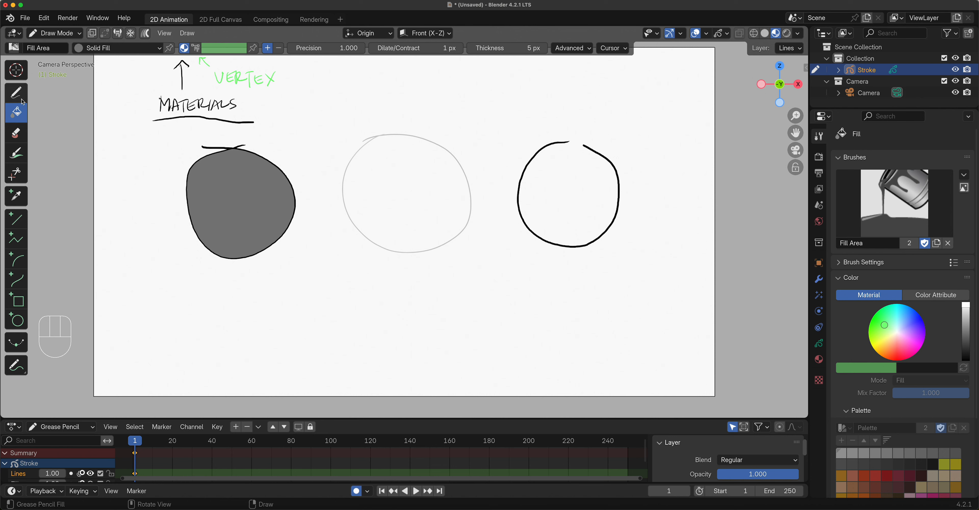
Step: Return to the Draw tool in Draw Mode and set its material to Solid Stroke
{"action": "left_click", "coordinate": [17, 93]}
{"action": "left_click", "coordinate": [70, 33]}
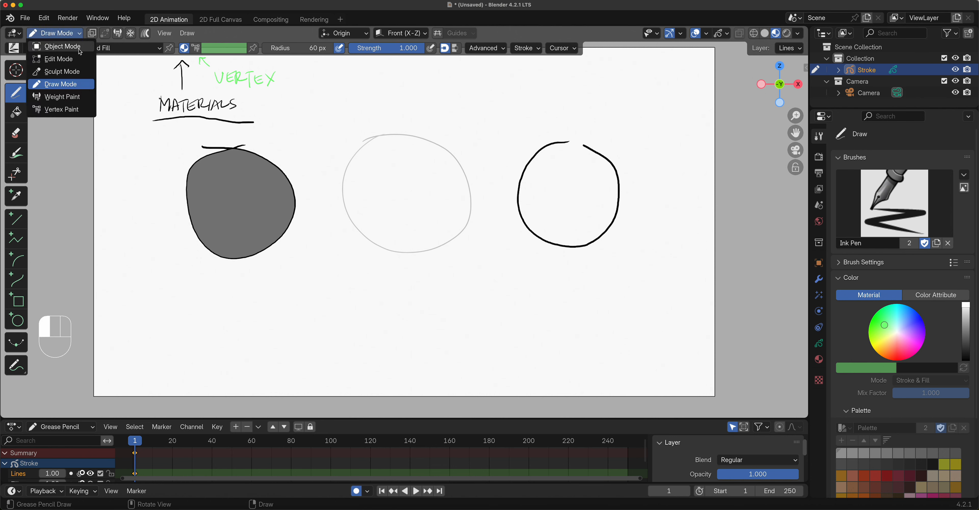
{"action": "left_click", "coordinate": [80, 87]}
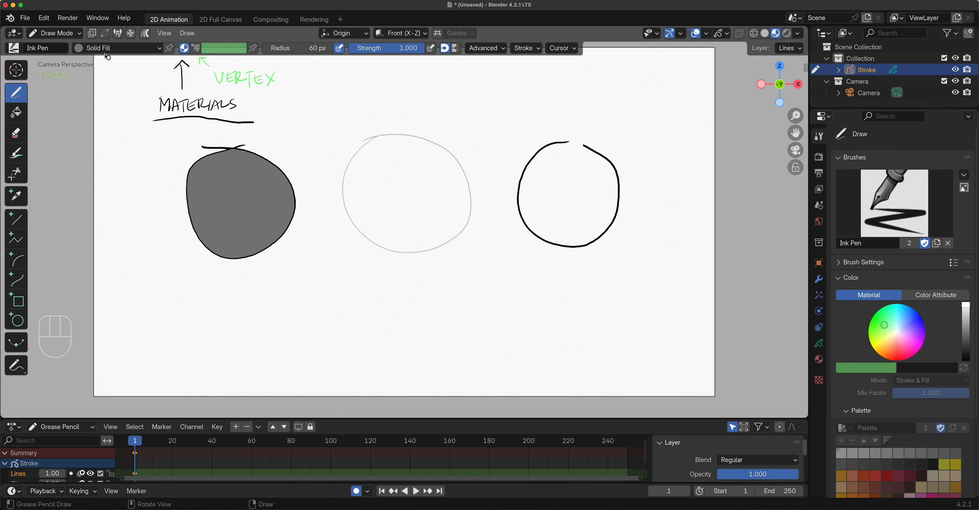
{"action": "left_click", "coordinate": [129, 47]}
{"action": "left_click", "coordinate": [115, 73]}
Step: Set the Fill tool to use Color Attribute with an orange-red color from the palette
{"action": "left_click", "coordinate": [19, 118]}
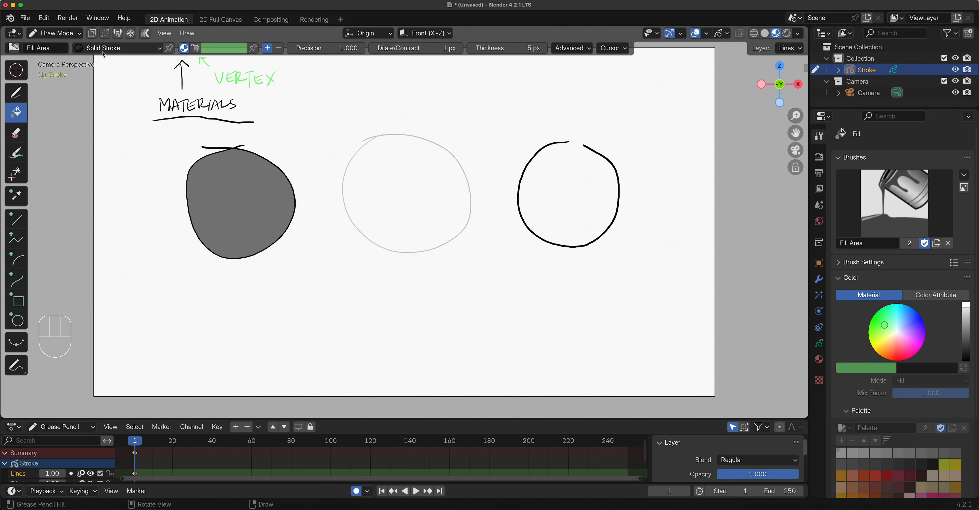
{"action": "left_click", "coordinate": [195, 48]}
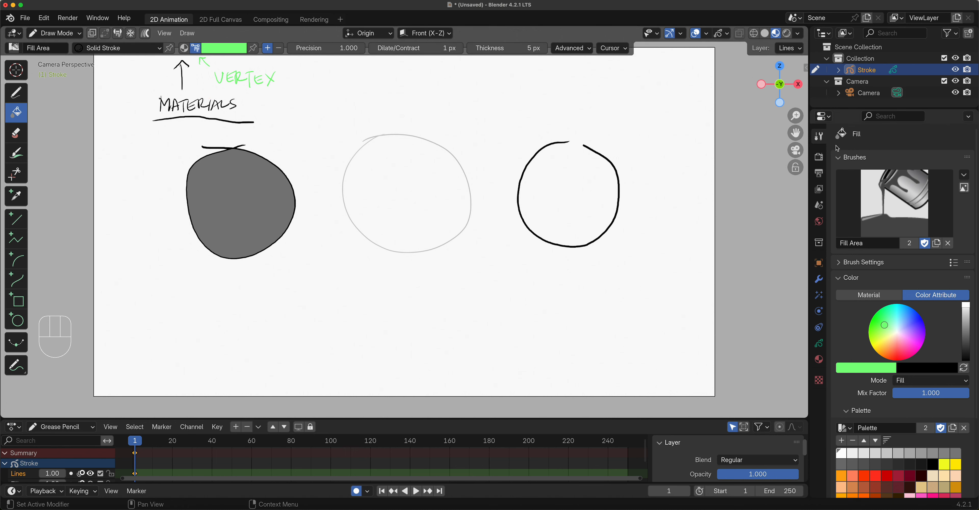
{"action": "scroll", "coordinate": [848, 391], "scroll_direction": "down", "scroll_amount": 5}
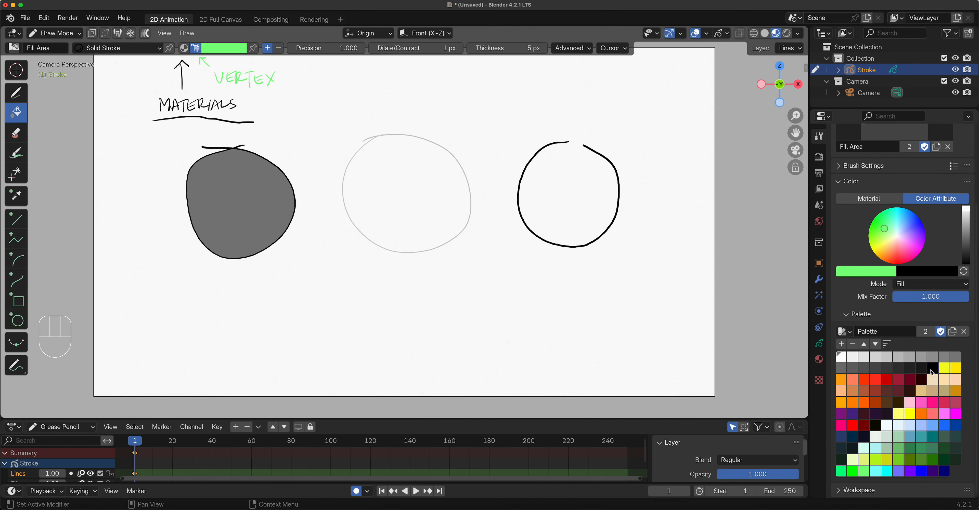
{"action": "left_click", "coordinate": [944, 368]}
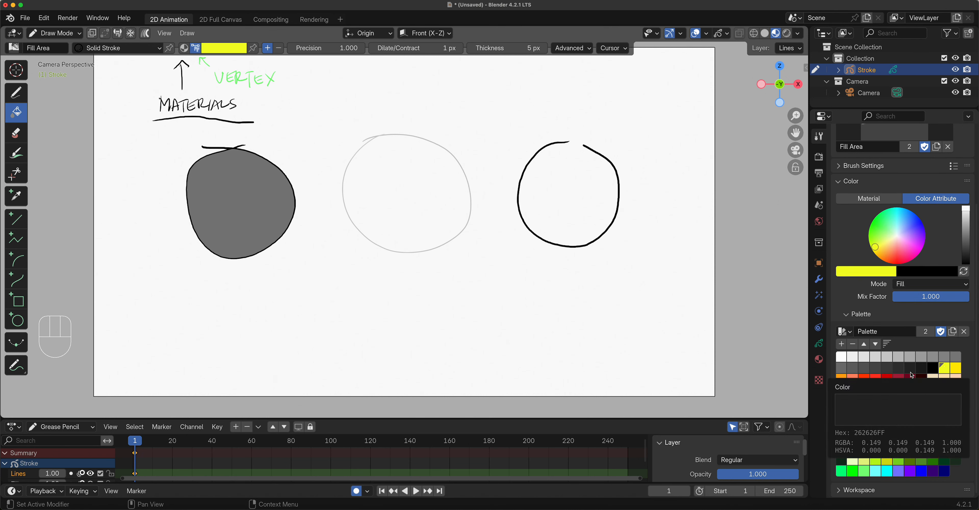
{"action": "left_click", "coordinate": [225, 49]}
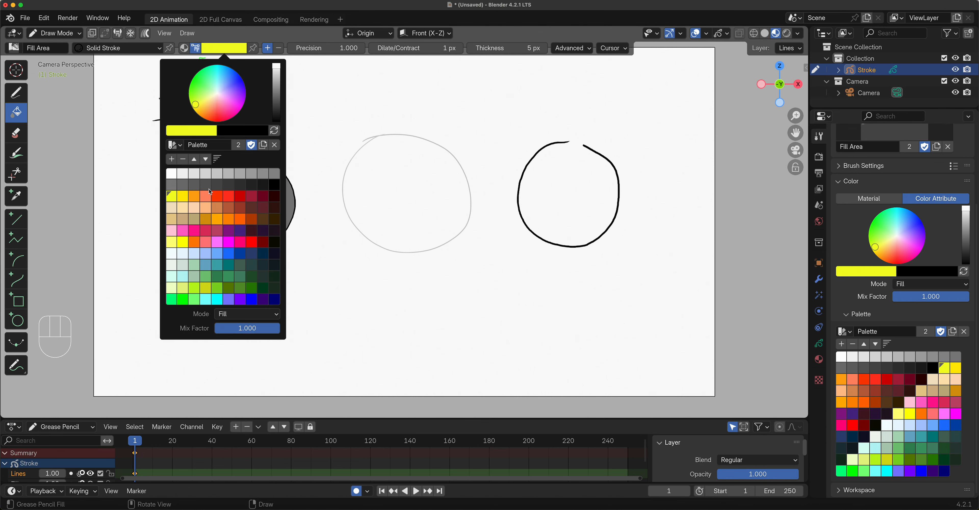
{"action": "left_click", "coordinate": [217, 196]}
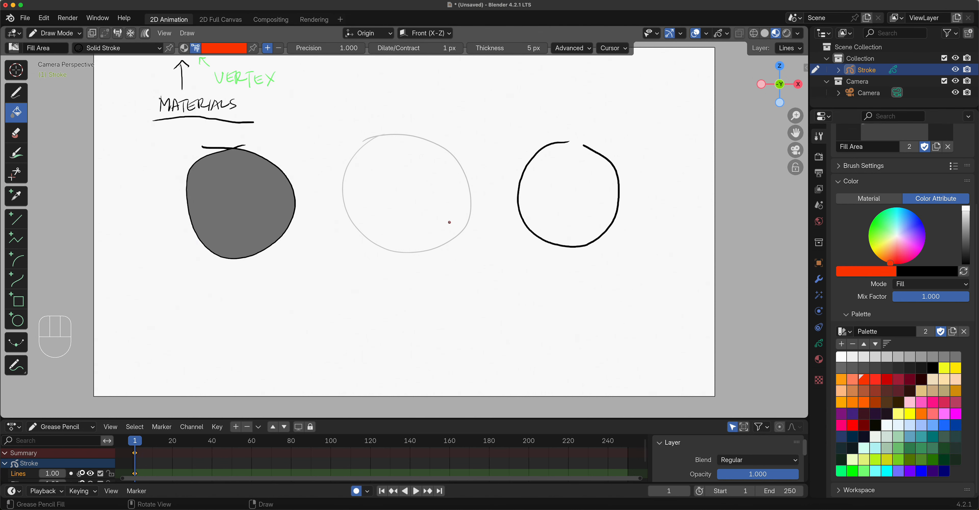
Step: Try to fill the middle circle with the orange-red vertex color while the Solid Stroke material is active
{"action": "left_click", "coordinate": [404, 183]}
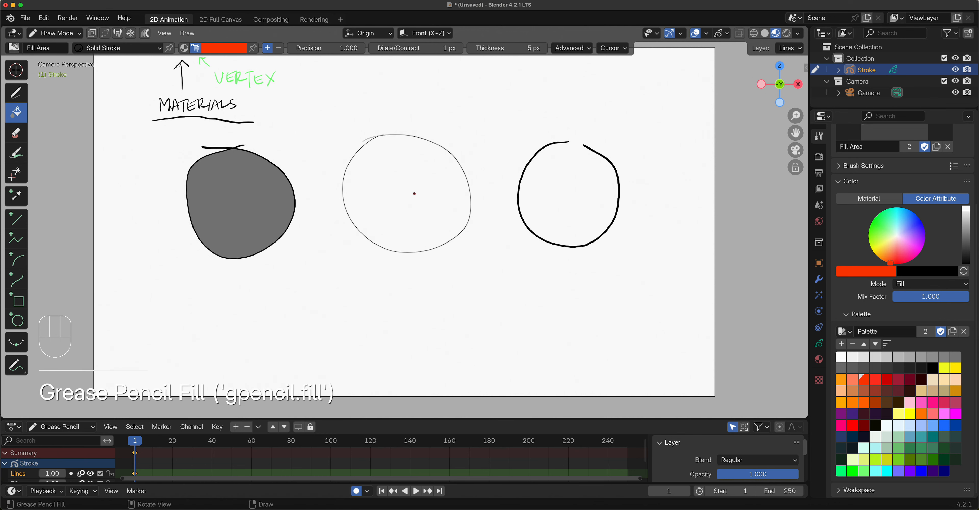
{"action": "left_click", "coordinate": [401, 168]}
{"action": "left_click", "coordinate": [412, 173]}
{"action": "left_click", "coordinate": [413, 182]}
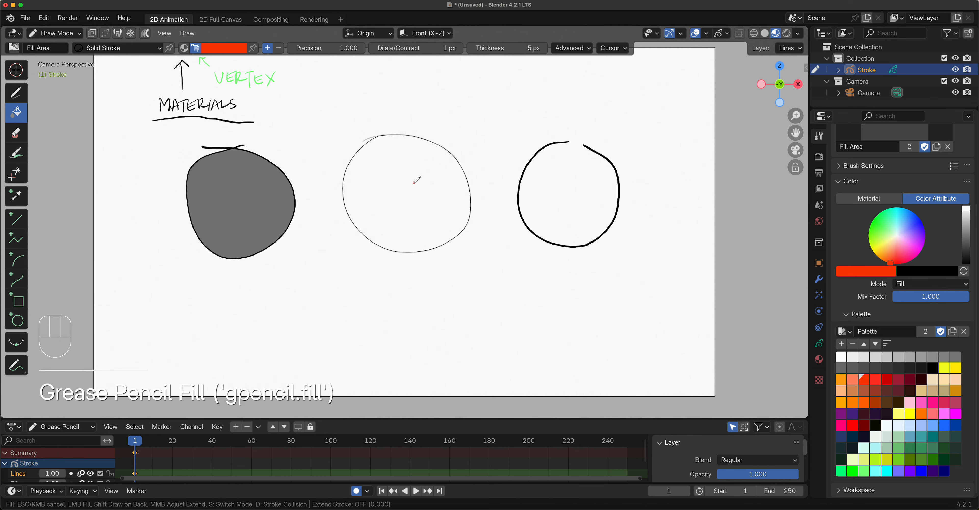
{"action": "left_click", "coordinate": [413, 182]}
{"action": "left_click", "coordinate": [413, 180]}
{"action": "left_click", "coordinate": [415, 177]}
{"action": "left_click", "coordinate": [414, 172]}
{"action": "left_click", "coordinate": [414, 173]}
Step: Choose the Solid Fill material for the Draw tool and make small green test marks inside the middle circle
{"action": "left_click", "coordinate": [16, 93]}
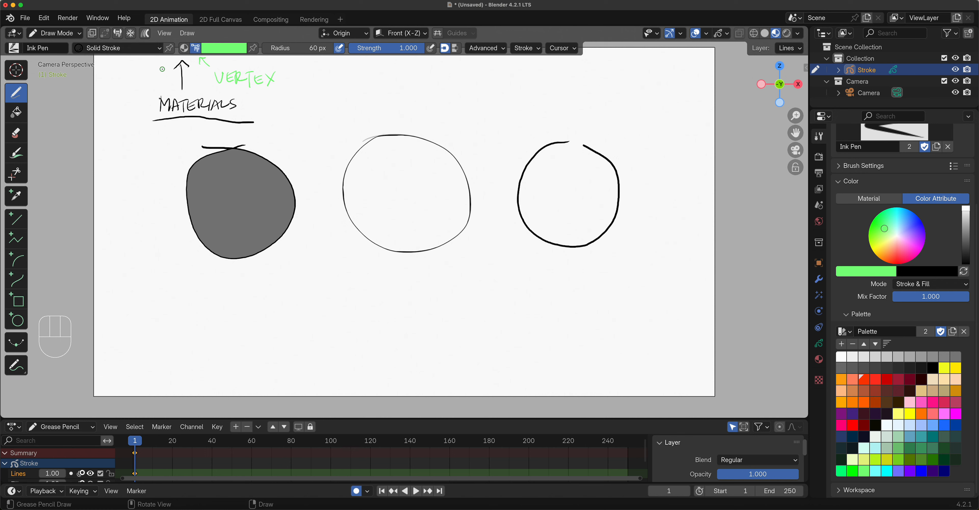
{"action": "left_click", "coordinate": [117, 48]}
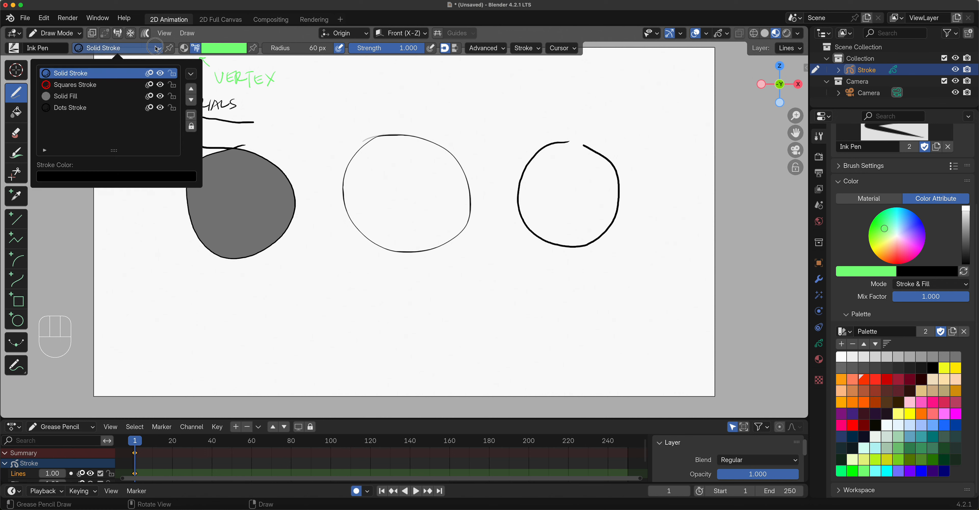
{"action": "left_click", "coordinate": [122, 97]}
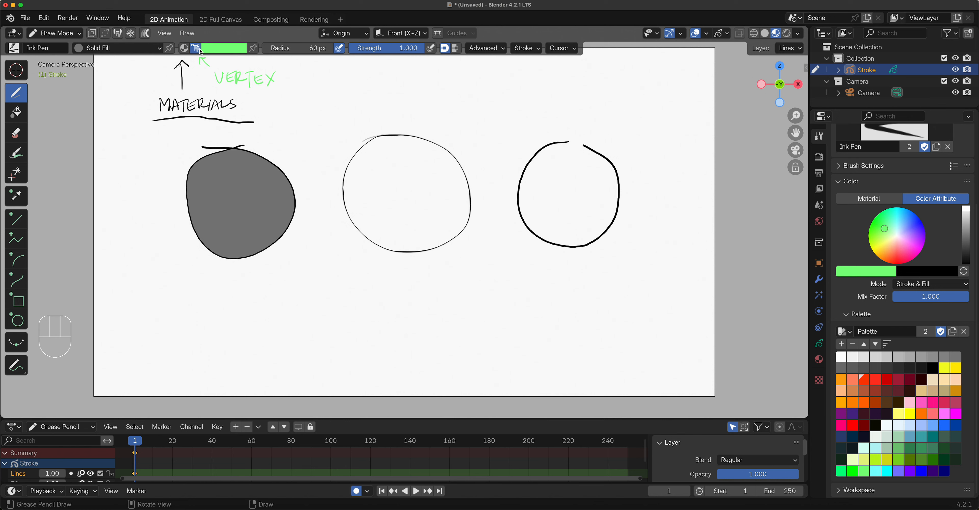
{"action": "left_click_drag", "start_coordinate": [416, 178], "coordinate": [425, 184]}
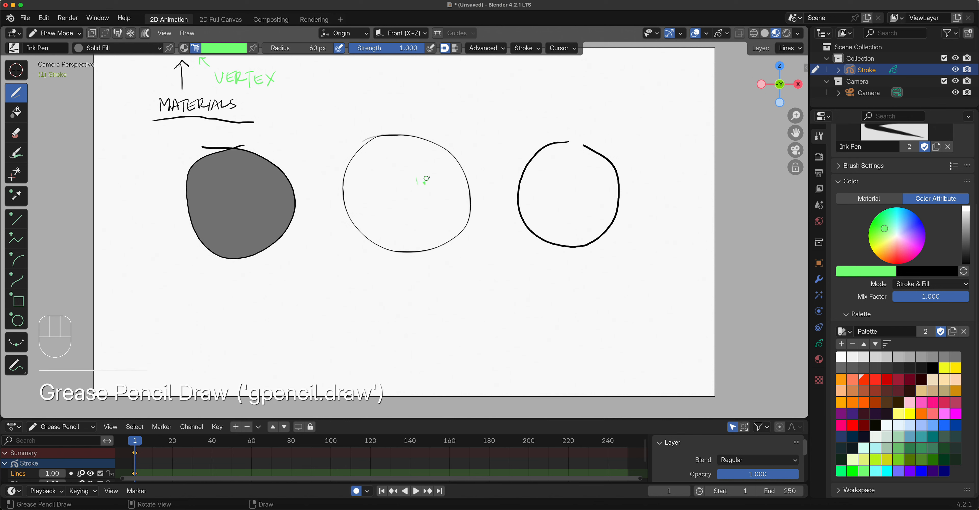
Step: Fill the middle circle with the orange-red vertex color, keeping Solid Fill as the active material
{"action": "left_click", "coordinate": [16, 113]}
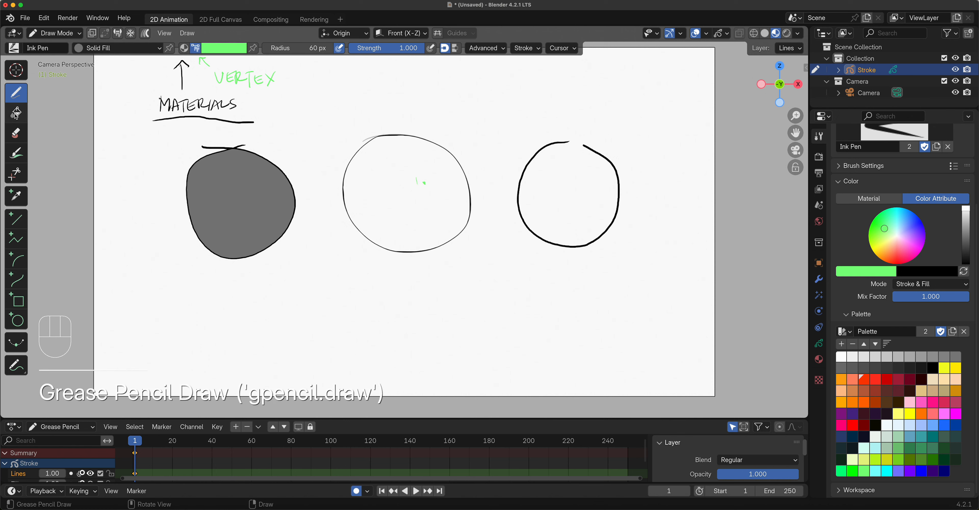
{"action": "left_click", "coordinate": [435, 173]}
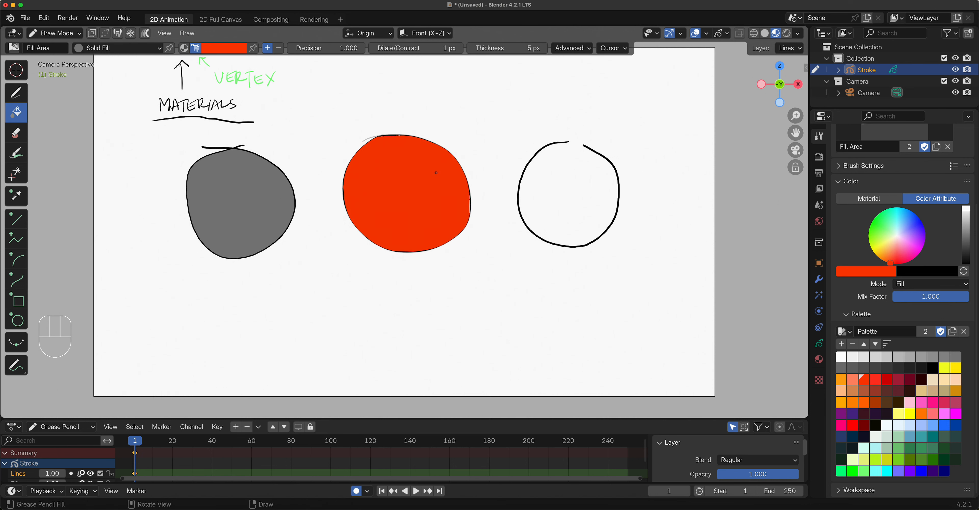
{"action": "left_click", "coordinate": [114, 47]}
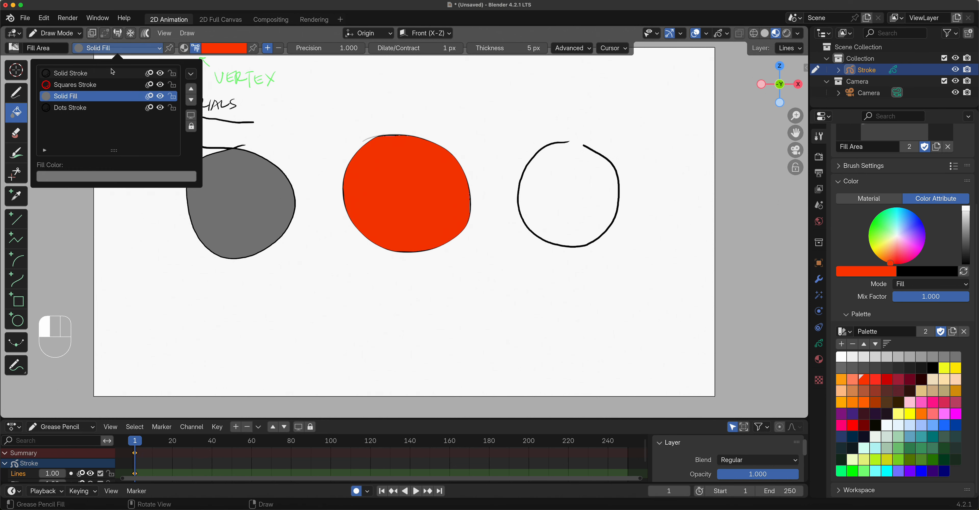
{"action": "left_click", "coordinate": [108, 96]}
Step: Draw a green circle below the filled circles with the Ink Pen and Solid Stroke, and switch the brush color to Material
{"action": "left_click", "coordinate": [16, 92]}
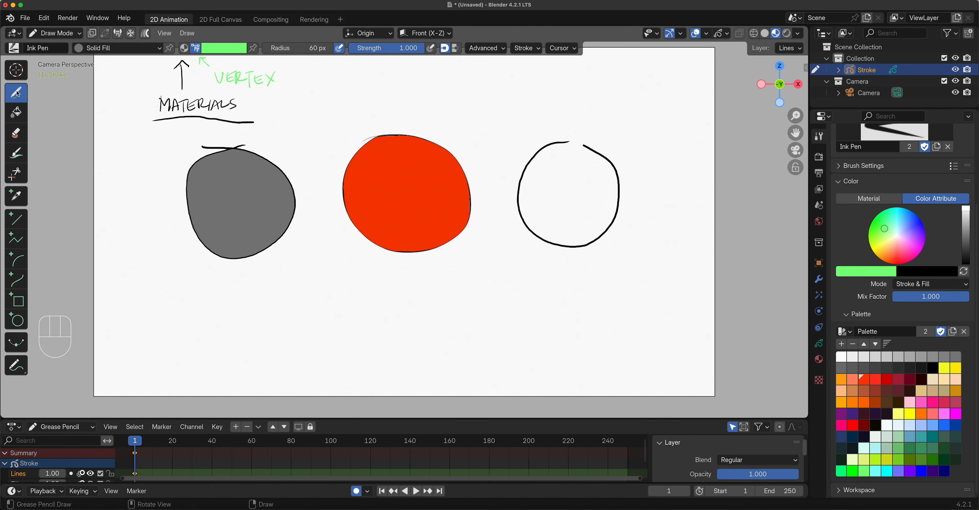
{"action": "left_click", "coordinate": [160, 52]}
{"action": "left_click", "coordinate": [129, 73]}
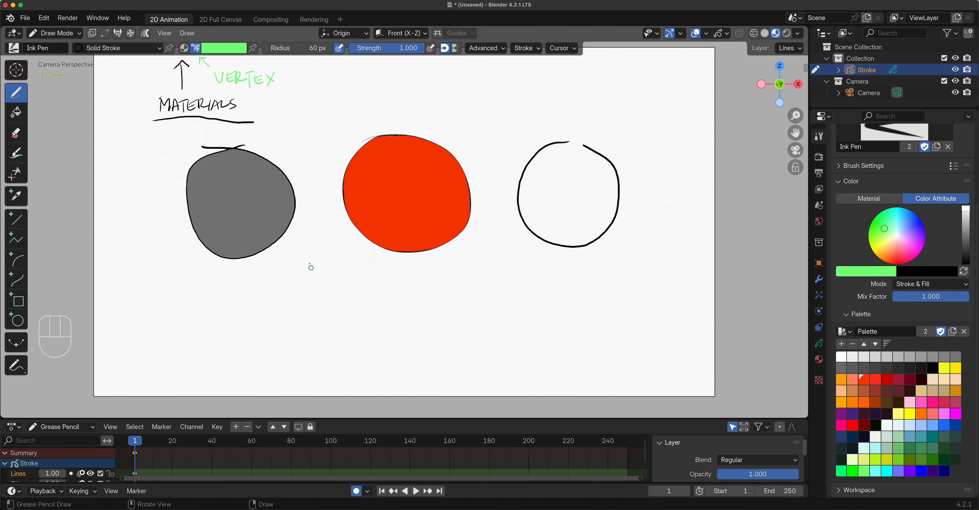
{"action": "mouse_move", "coordinate": [317, 256]}
{"action": "left_mouse_down"}
{"action": "mouse_move", "coordinate": [282, 316]}
{"action": "mouse_move", "coordinate": [341, 343]}
{"action": "mouse_move", "coordinate": [365, 282]}
{"action": "mouse_move", "coordinate": [293, 271]}
{"action": "left_mouse_up"}
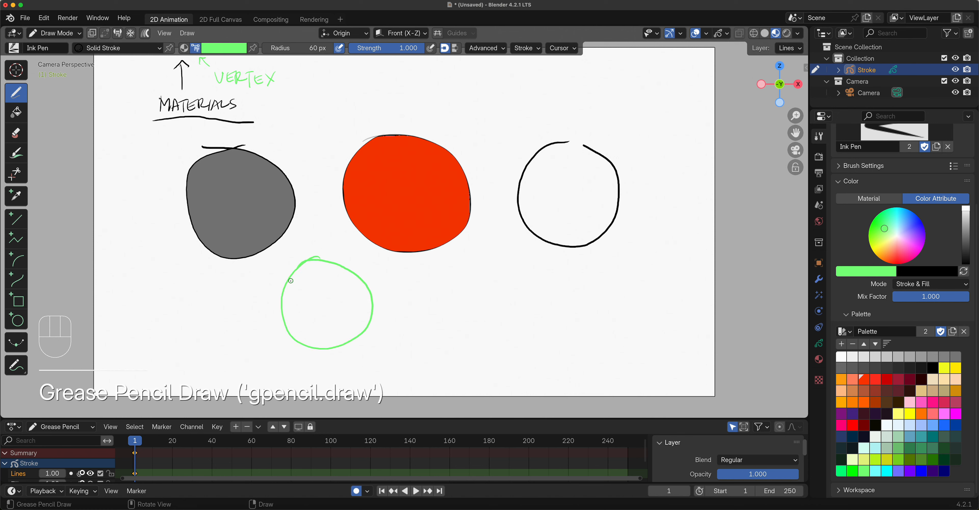
{"action": "left_click", "coordinate": [184, 48]}
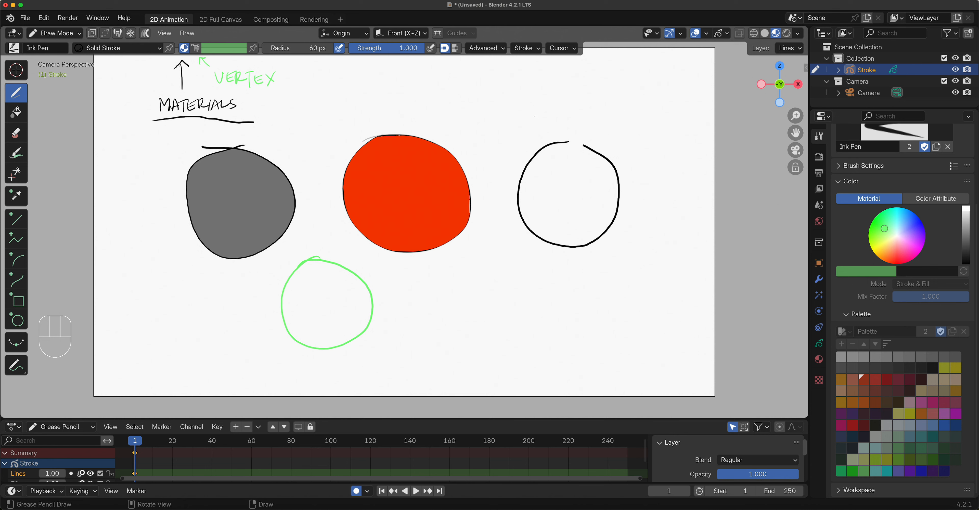
Step: Draw a small black circle above and between the red and unfilled circles, and fill it with dark teal vertex color using Solid Fill
{"action": "mouse_move", "coordinate": [508, 72]}
{"action": "left_mouse_down"}
{"action": "mouse_move", "coordinate": [466, 115]}
{"action": "mouse_move", "coordinate": [533, 111]}
{"action": "mouse_move", "coordinate": [497, 75]}
{"action": "mouse_move", "coordinate": [475, 94]}
{"action": "left_mouse_up"}
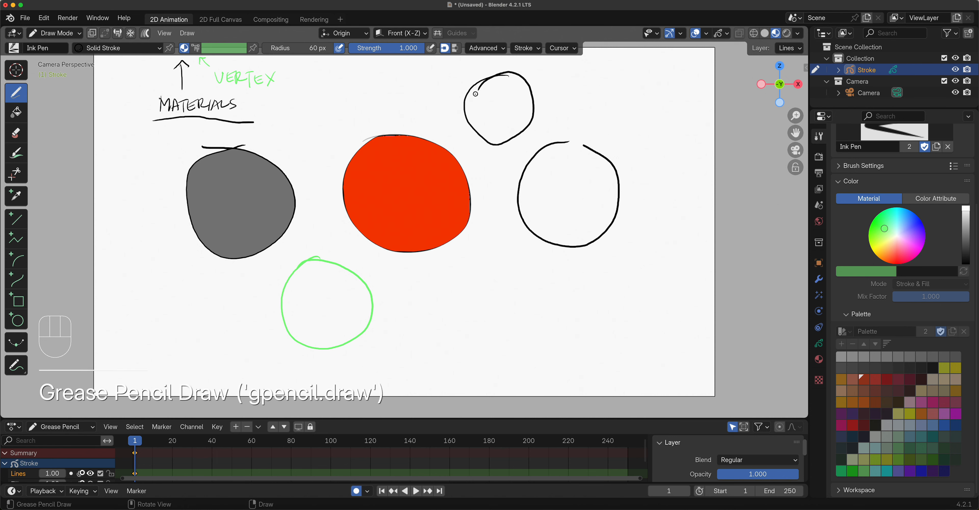
{"action": "left_click", "coordinate": [21, 111]}
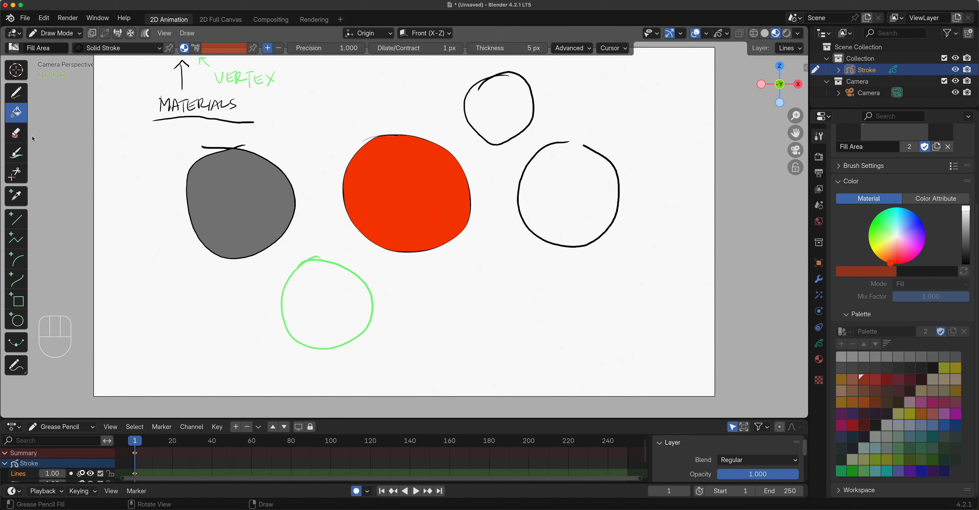
{"action": "left_click", "coordinate": [116, 47]}
{"action": "left_click", "coordinate": [102, 99]}
{"action": "left_click", "coordinate": [197, 49]}
{"action": "left_click", "coordinate": [216, 48]}
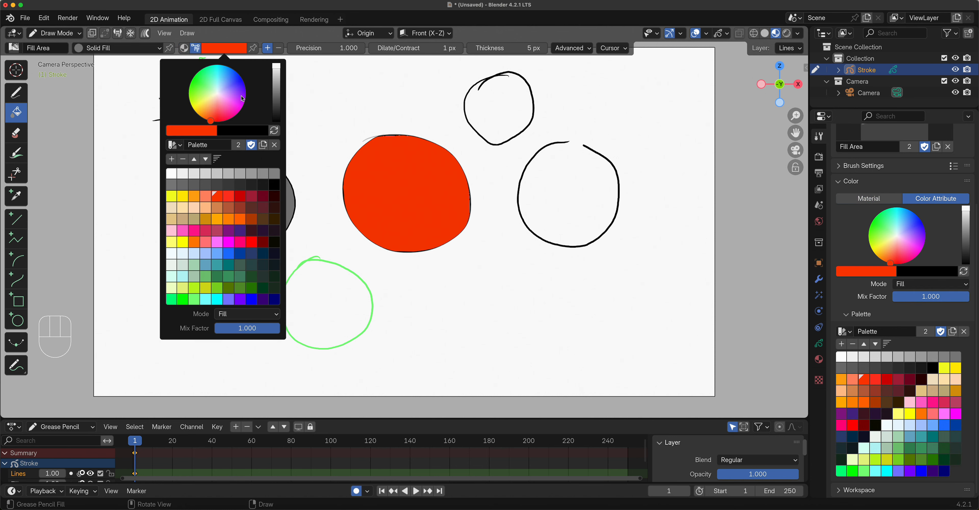
{"action": "left_click", "coordinate": [231, 265]}
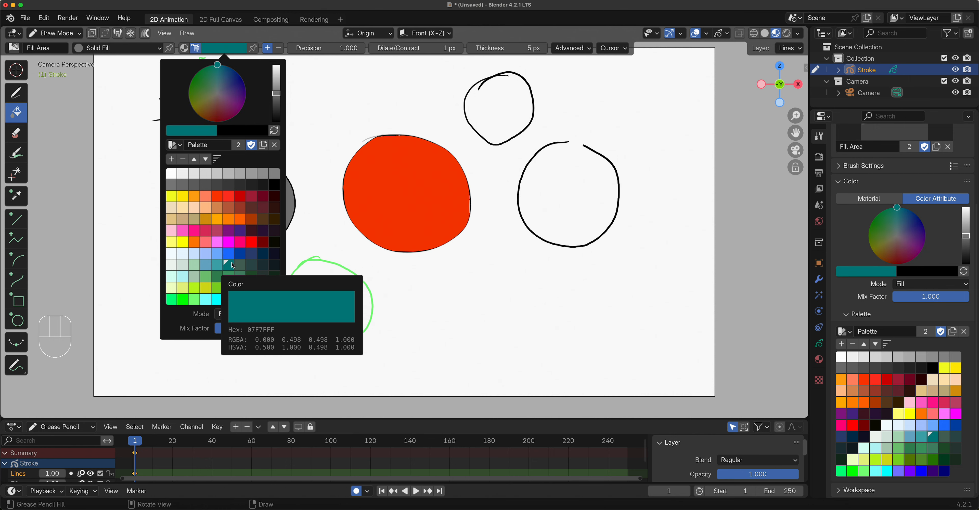
{"action": "left_click", "coordinate": [510, 107]}
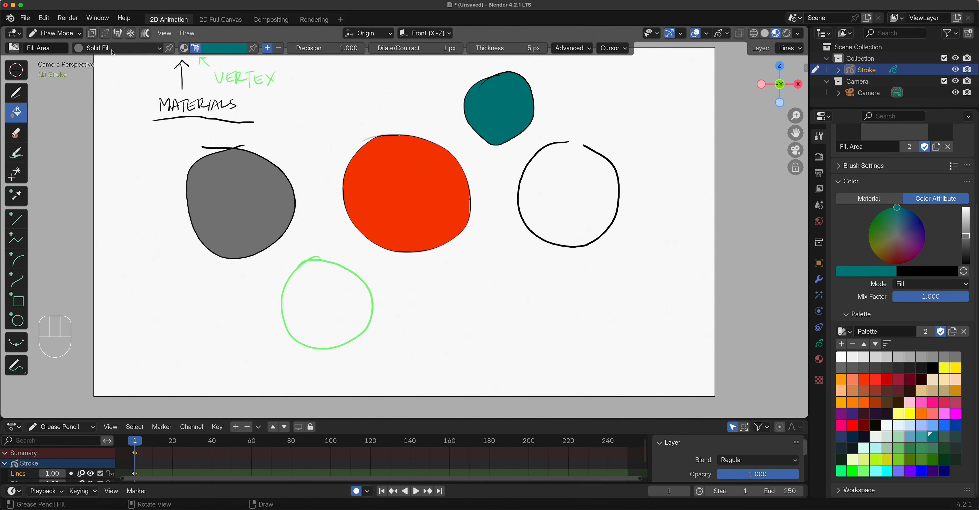
Step: Switch the Fill tool's color to Material and set the Solid Fill material's fill color to a dark blue
{"action": "left_click", "coordinate": [231, 52]}
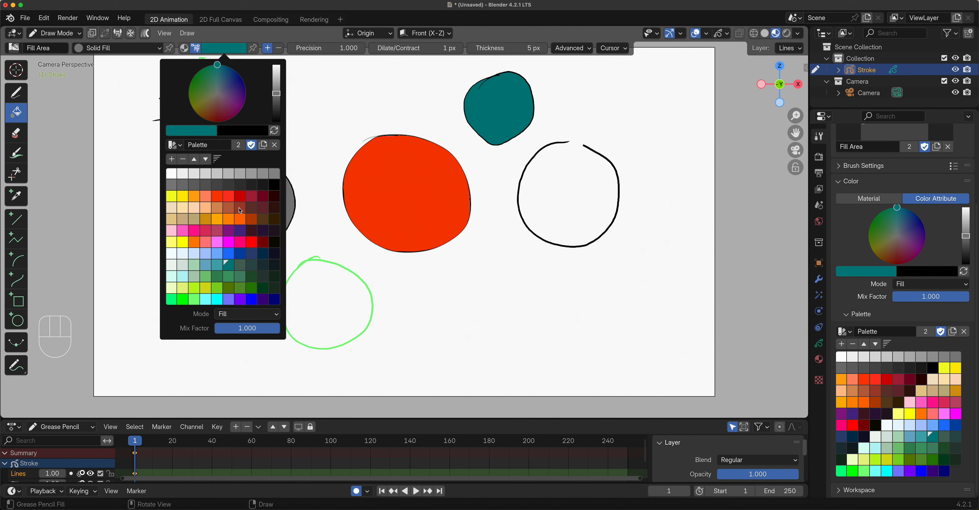
{"action": "left_click", "coordinate": [184, 49]}
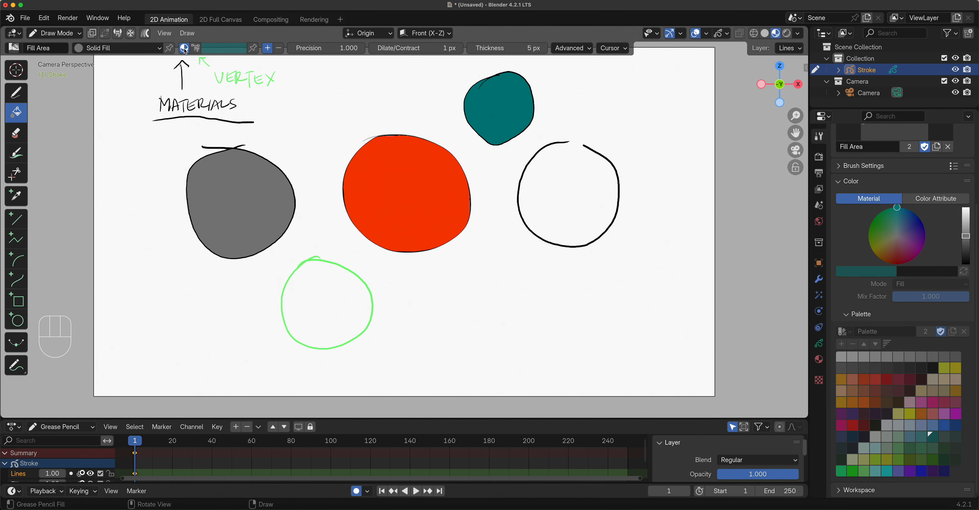
{"action": "left_click", "coordinate": [96, 48]}
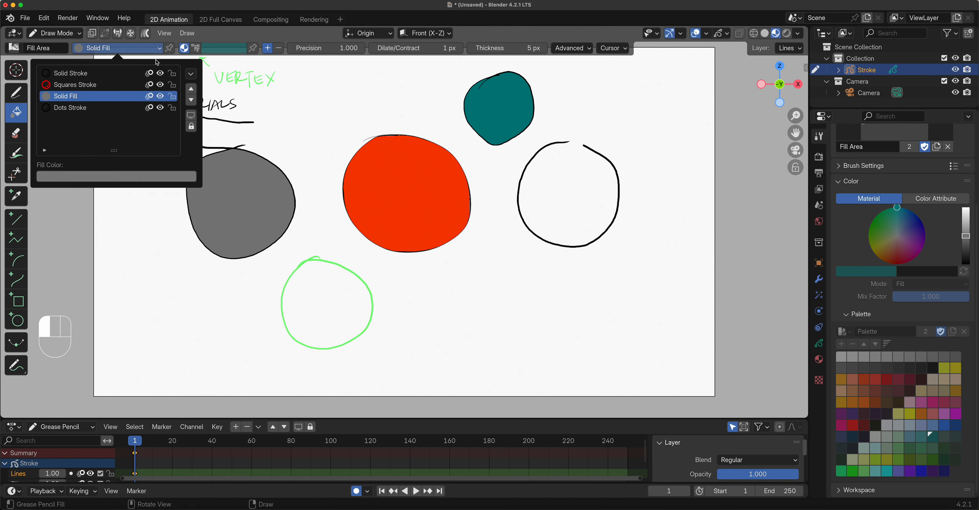
{"action": "left_click", "coordinate": [111, 178]}
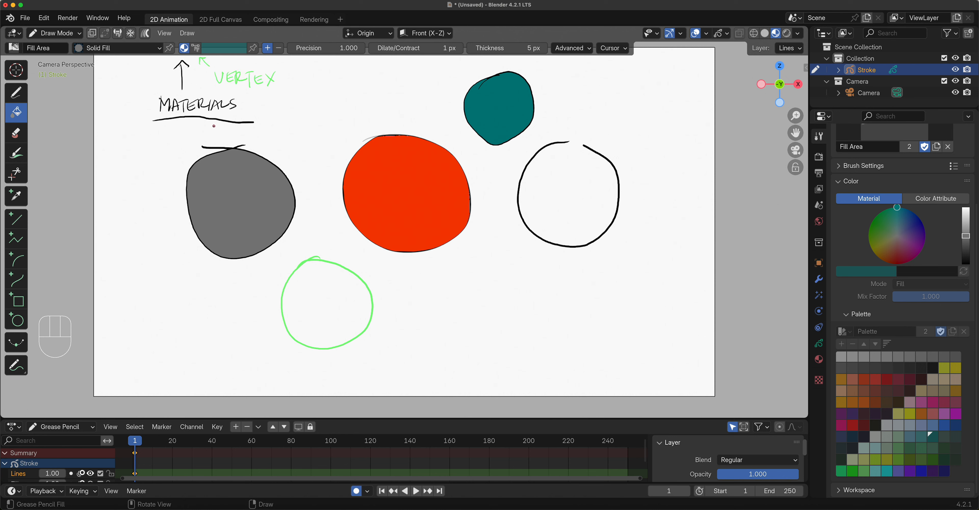
{"action": "left_click", "coordinate": [81, 52]}
{"action": "left_click", "coordinate": [107, 177]}
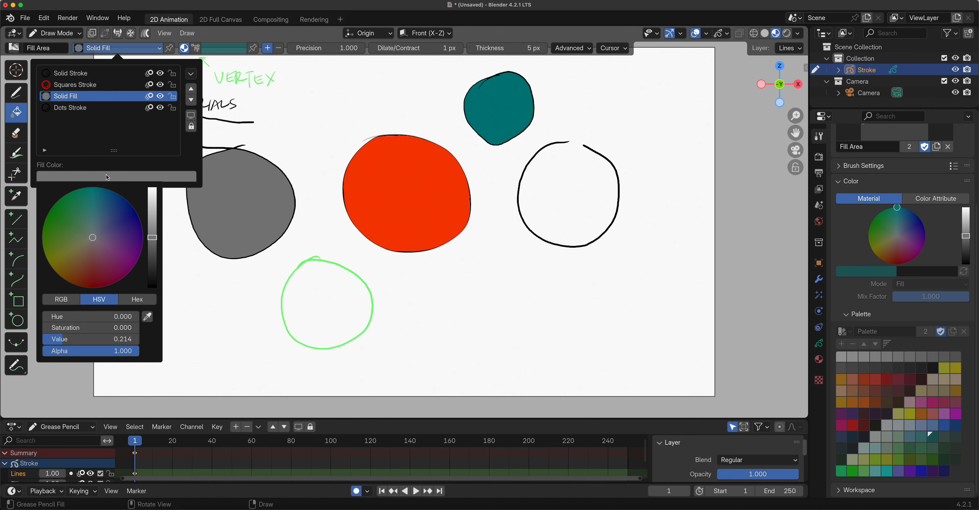
{"action": "left_click", "coordinate": [119, 221]}
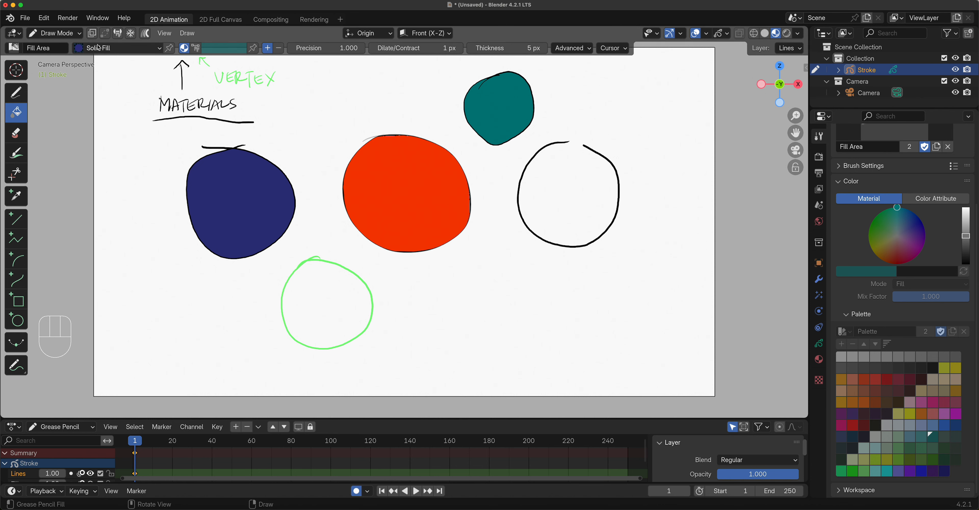
Step: Brighten the Solid Fill material's blue fill color to a value of 1.000
{"action": "left_click", "coordinate": [157, 49]}
{"action": "left_click", "coordinate": [107, 177]}
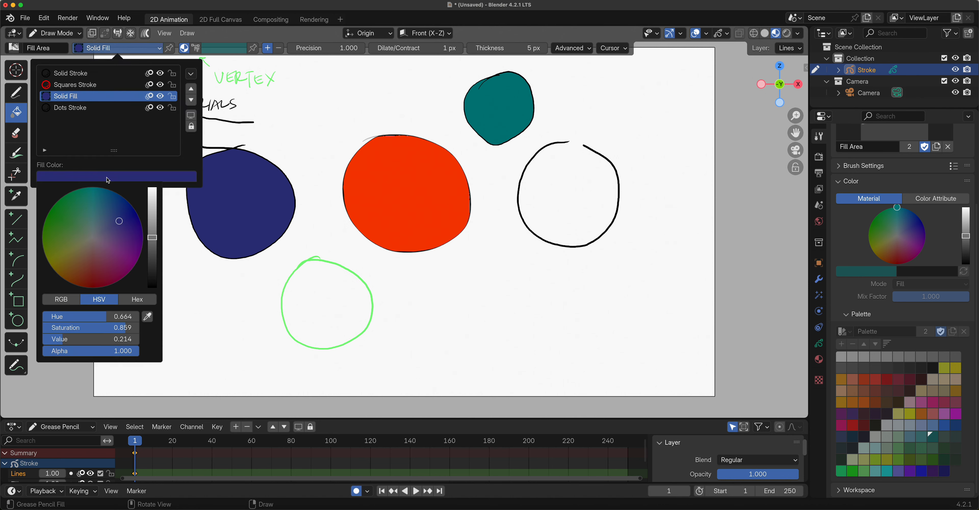
{"action": "left_click_drag", "start_coordinate": [156, 242], "coordinate": [159, 193]}
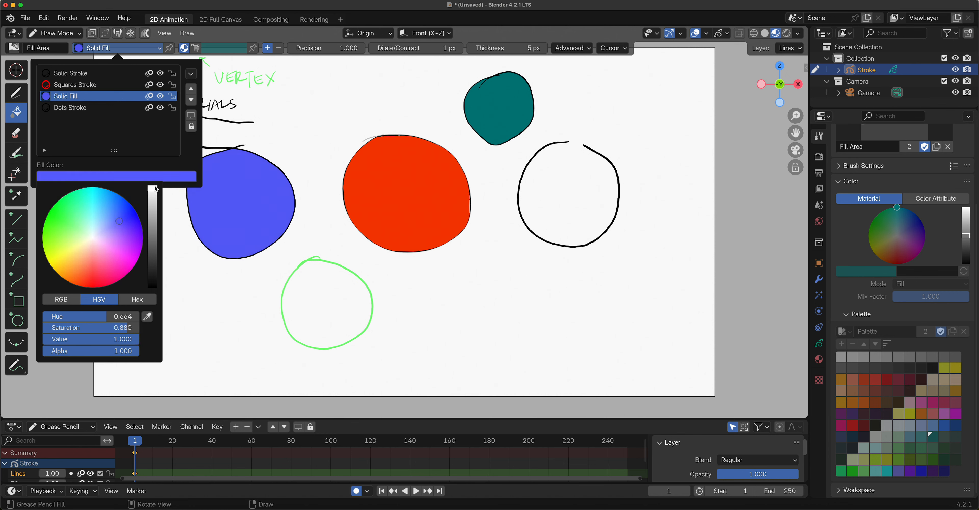
{"action": "left_click", "coordinate": [238, 196]}
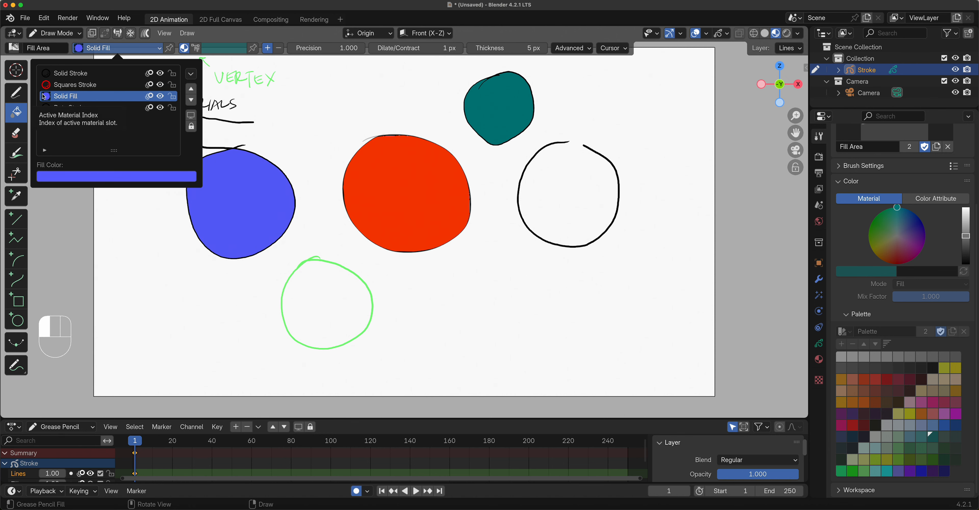
Step: Switch the Fill tool's color to Color Attribute and back to Material, checking the active material's fill color
{"action": "left_click", "coordinate": [195, 48]}
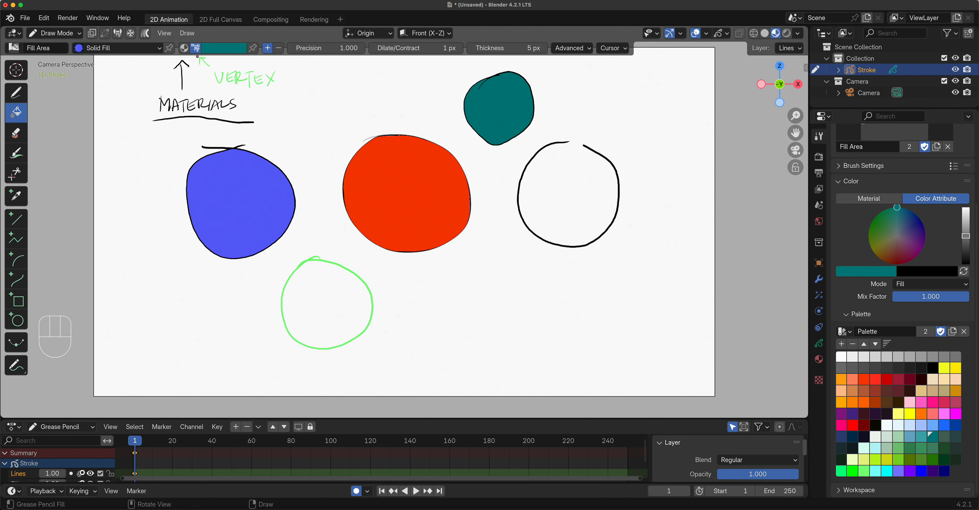
{"action": "left_click", "coordinate": [117, 48]}
{"action": "left_click", "coordinate": [184, 48]}
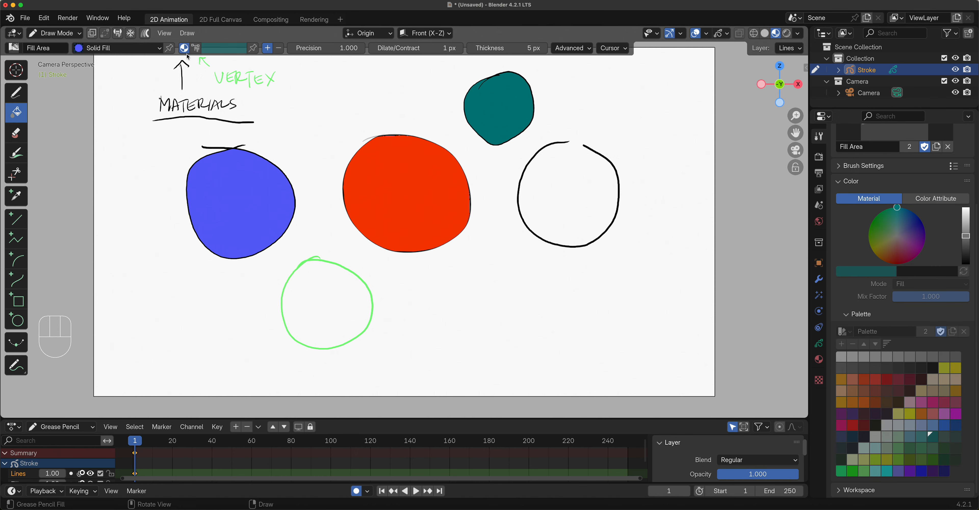
{"action": "left_click", "coordinate": [114, 48]}
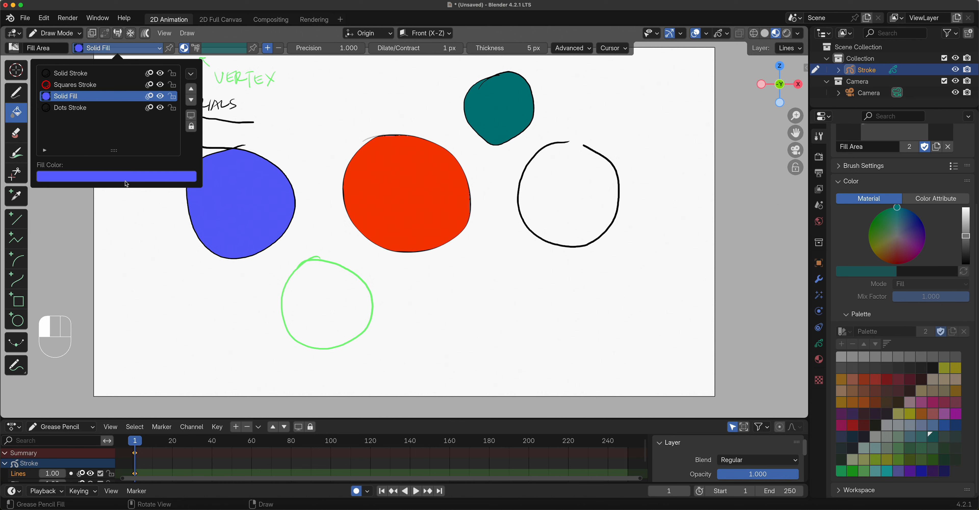
{"action": "left_click", "coordinate": [151, 222]}
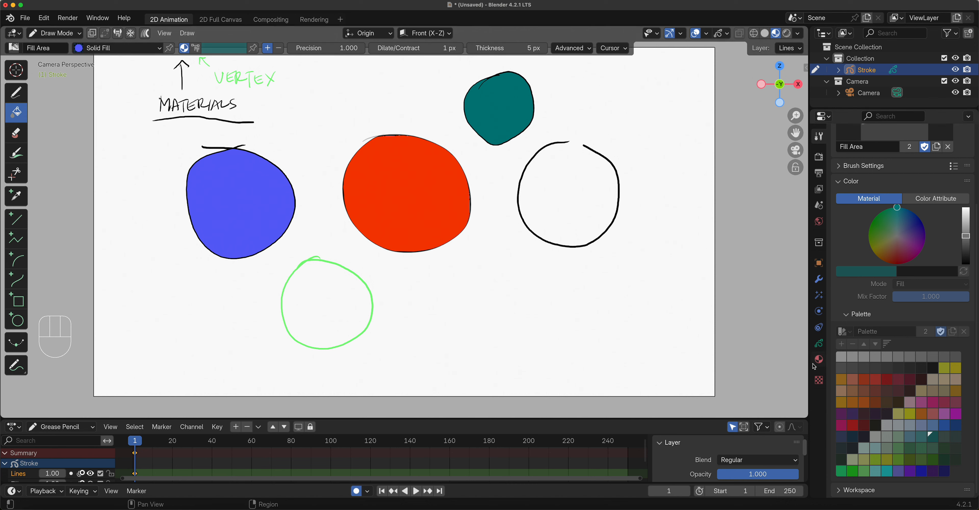
Step: Remove the Squares Stroke and Dots Stroke materials from the Stroke object
{"action": "left_click", "coordinate": [819, 359]}
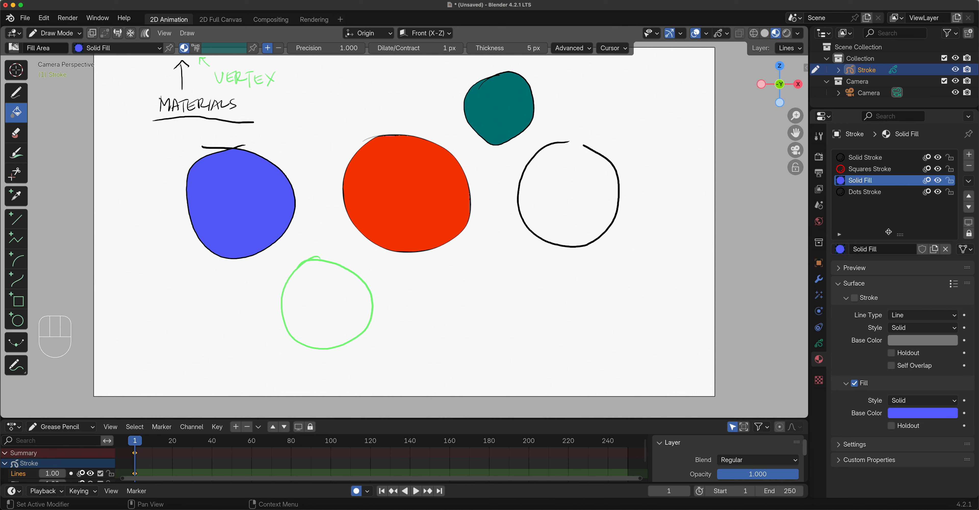
{"action": "left_click", "coordinate": [890, 170]}
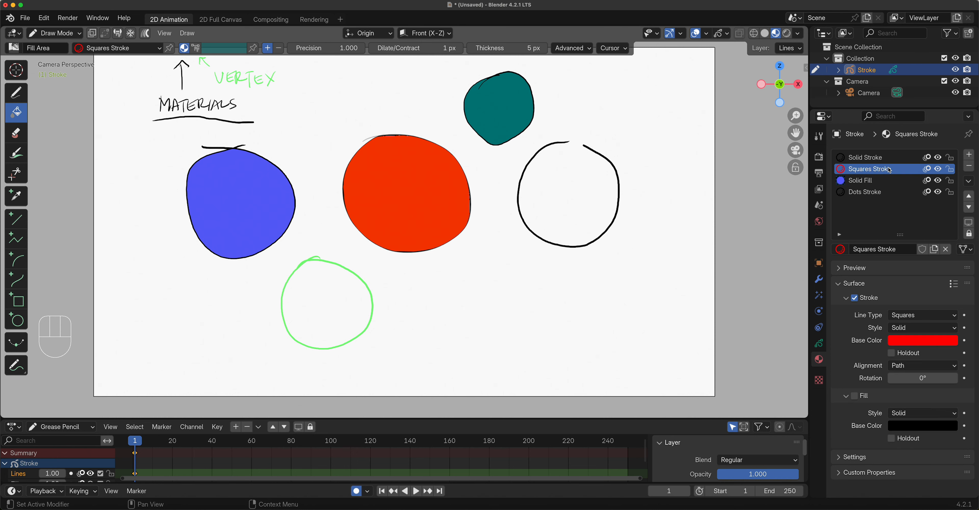
{"action": "left_click", "coordinate": [969, 167]}
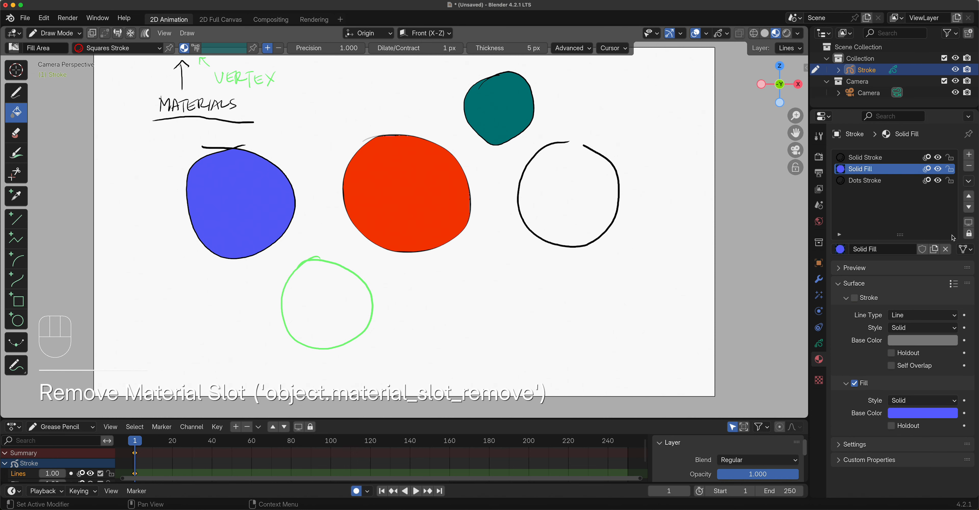
{"action": "left_click", "coordinate": [878, 182]}
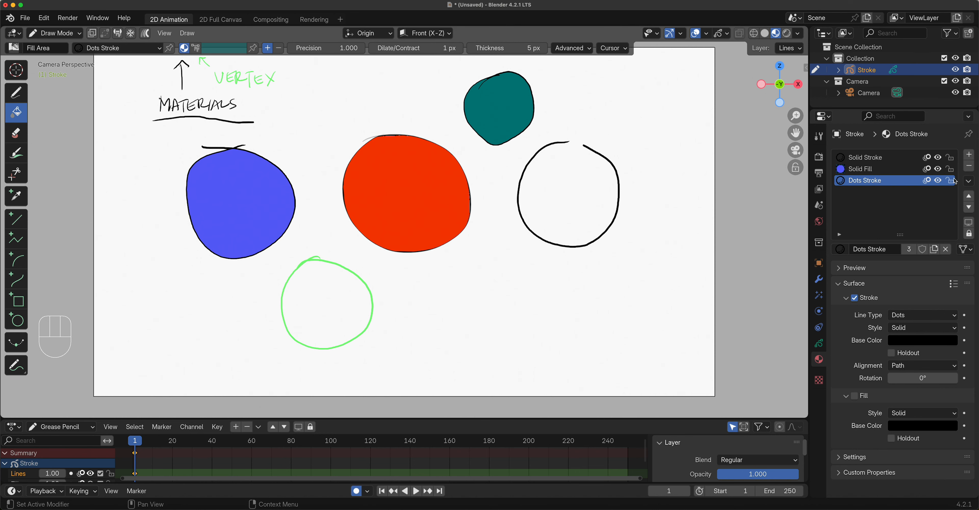
{"action": "left_click", "coordinate": [969, 166]}
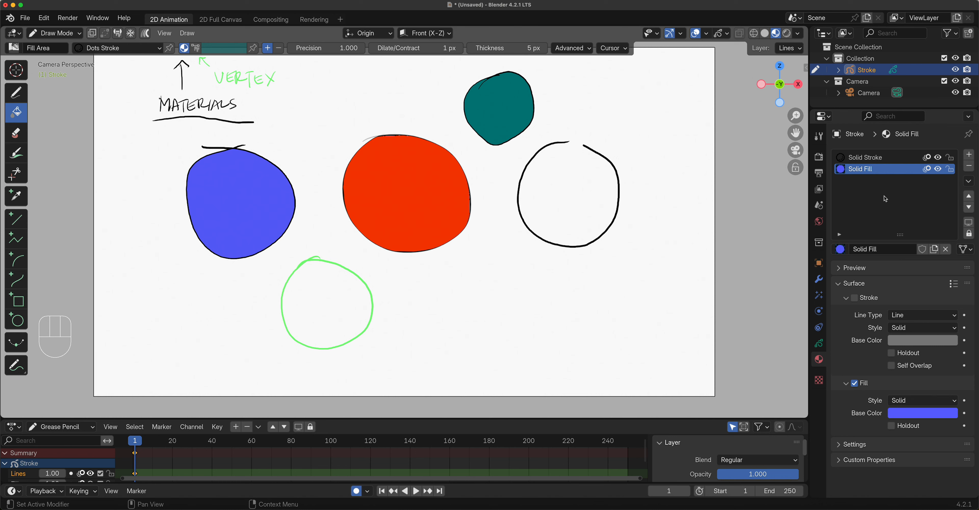
Step: Add a new material to the Stroke object, keeping its stroke line type as Line and its style as Solid
{"action": "left_click", "coordinate": [968, 154]}
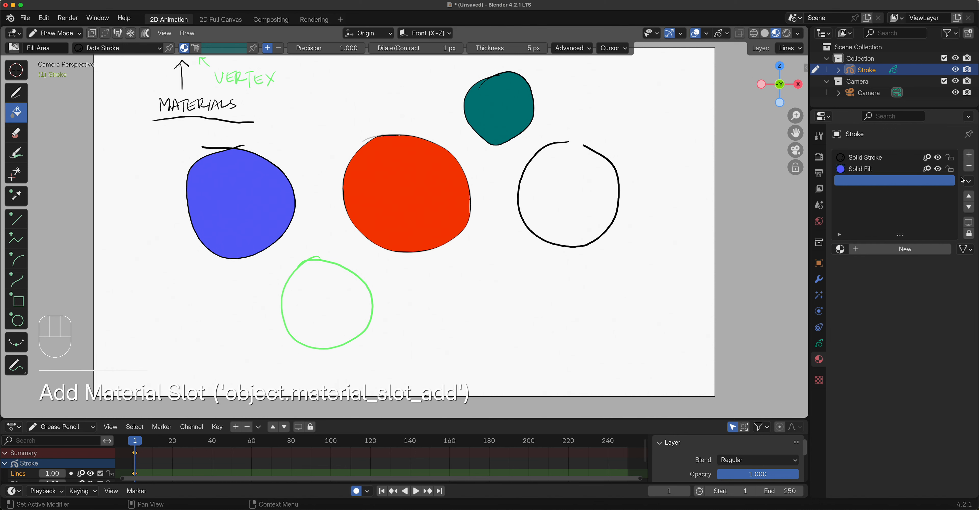
{"action": "left_click", "coordinate": [925, 253]}
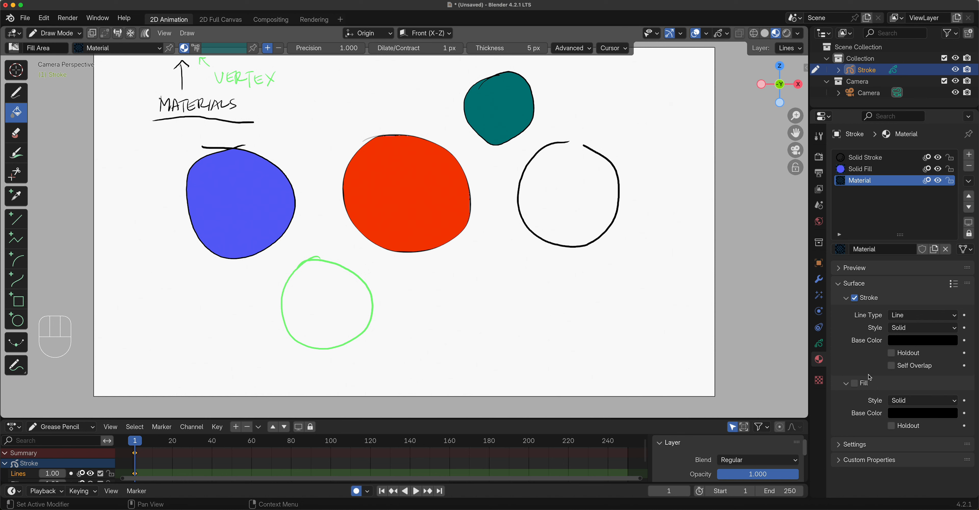
{"action": "left_click", "coordinate": [951, 328]}
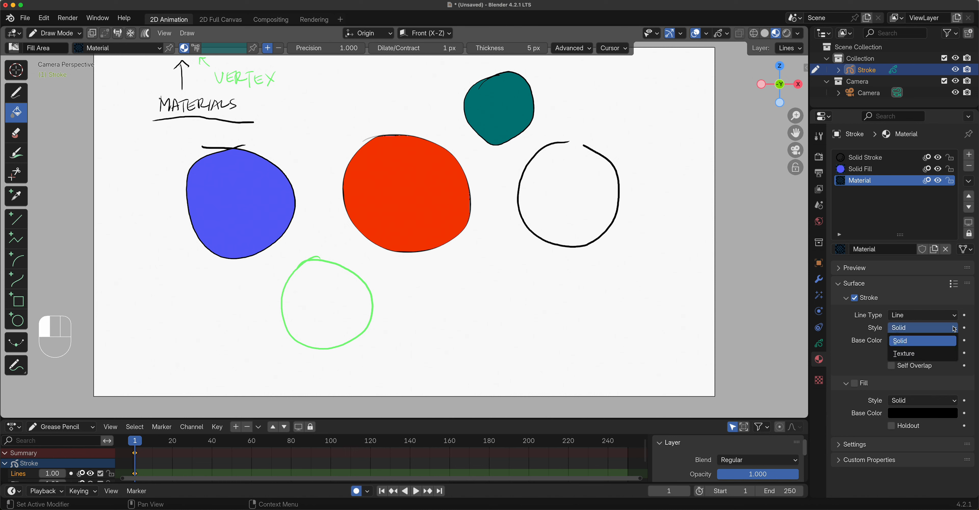
{"action": "left_click", "coordinate": [956, 316]}
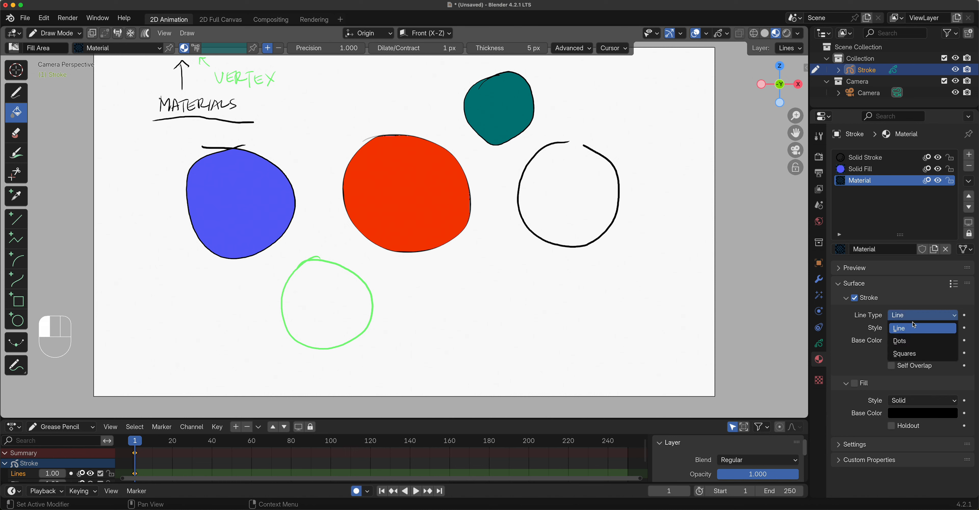
{"action": "left_click", "coordinate": [929, 329]}
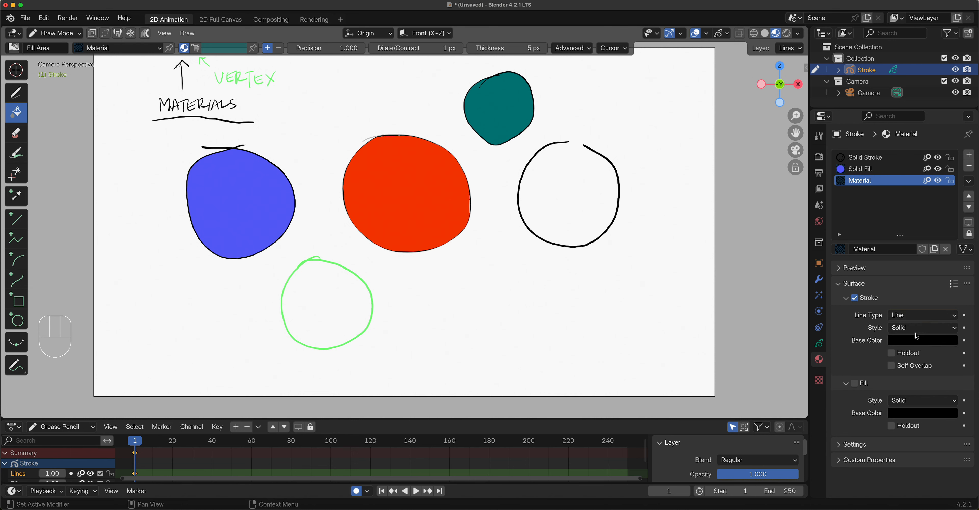
{"action": "left_click", "coordinate": [895, 158]}
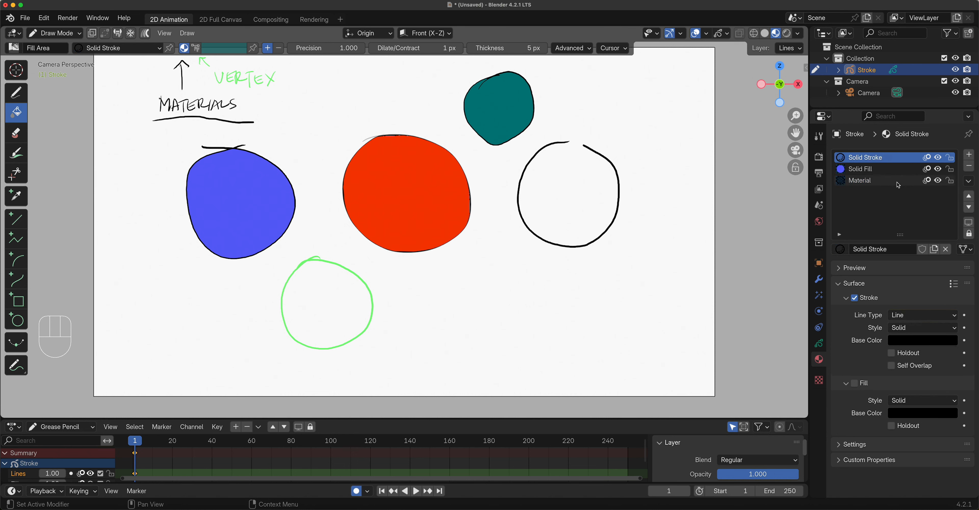
{"action": "left_click", "coordinate": [898, 183]}
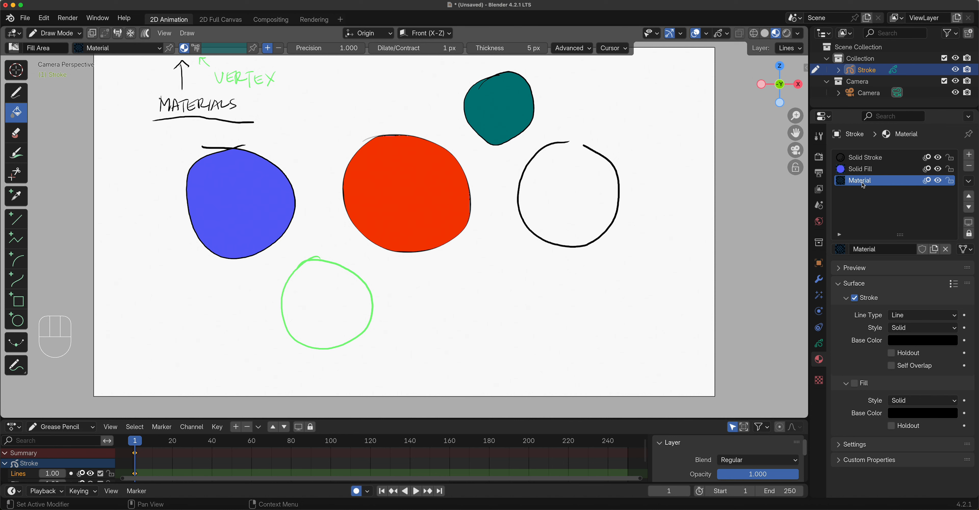
Step: Set the new material's stroke base color to brown with hue 0.034, saturation 1.000 and value 0.187
{"action": "double_click", "coordinate": [870, 181]}
{"action": "left_click", "coordinate": [883, 181]}
{"action": "left_click", "coordinate": [884, 202]}
{"action": "left_click", "coordinate": [915, 341]}
{"action": "left_click_drag", "start_coordinate": [948, 256], "coordinate": [956, 176]}
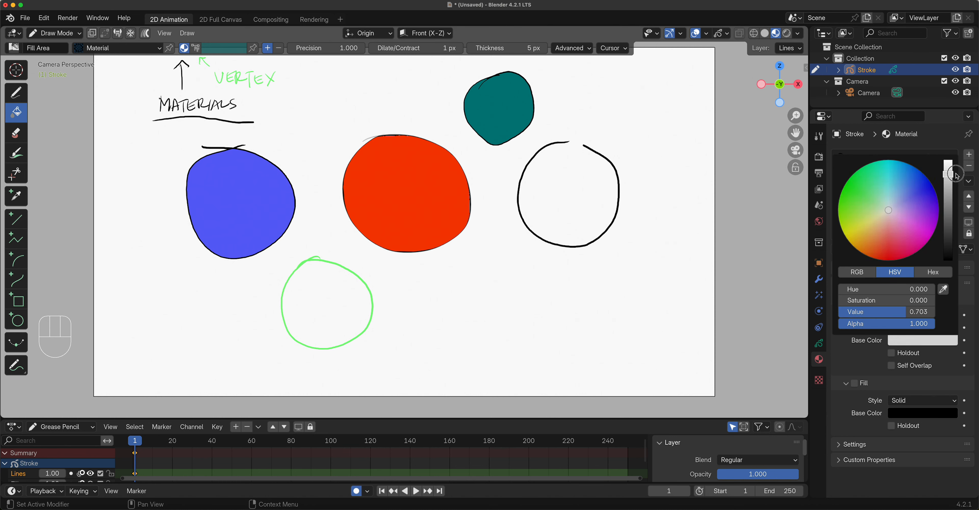
{"action": "left_click_drag", "start_coordinate": [890, 209], "coordinate": [863, 257]}
{"action": "left_click_drag", "start_coordinate": [949, 181], "coordinate": [948, 213]}
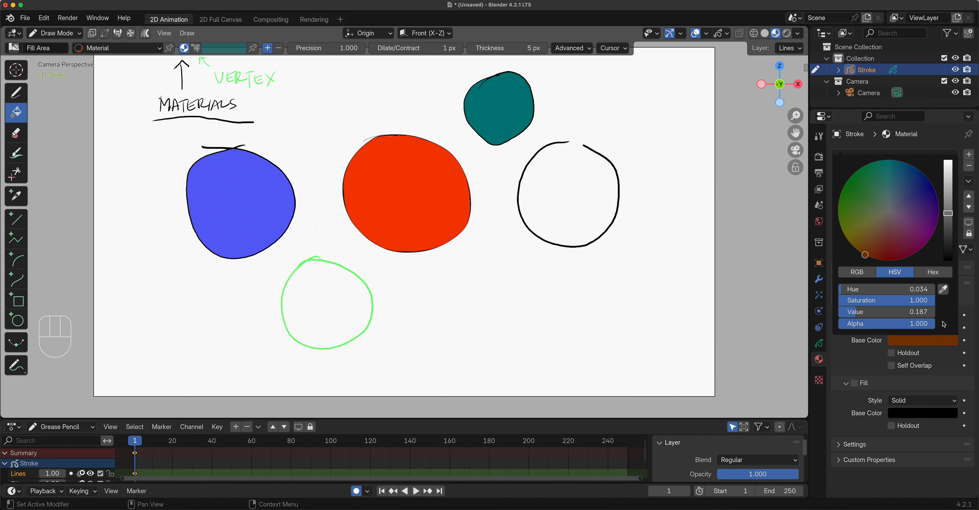
Step: Rename the new brown stroke material as Stroke Brown
{"action": "left_click", "coordinate": [159, 48]}
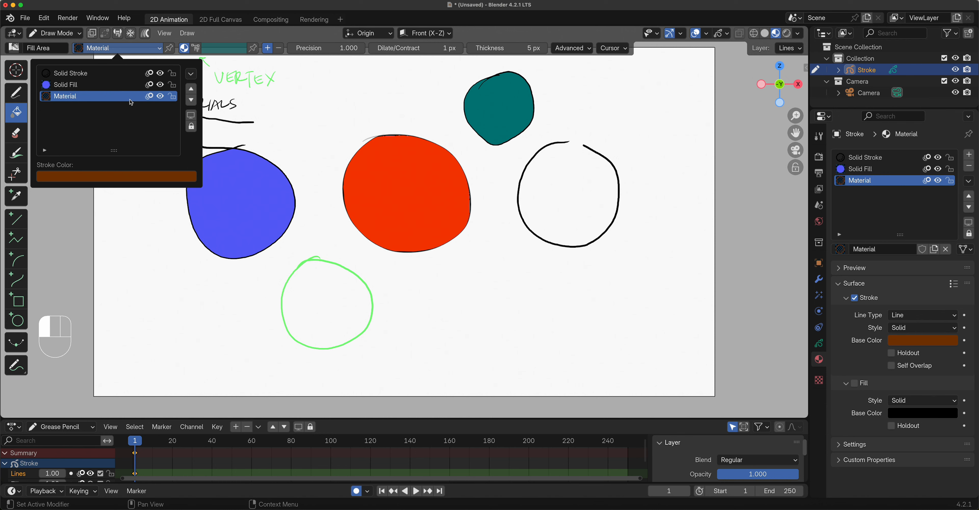
{"action": "double_click", "coordinate": [882, 185]}
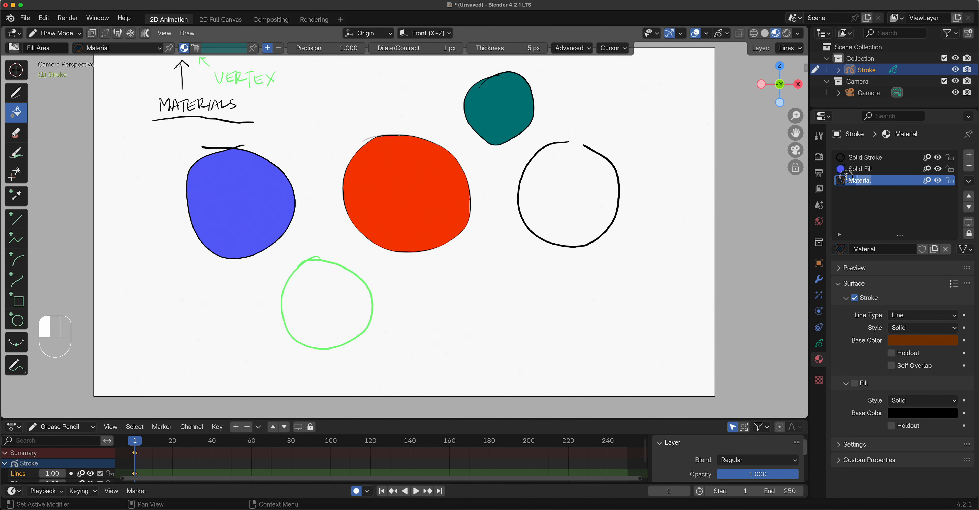
{"action": "type", "text": "Stroke Brown"}
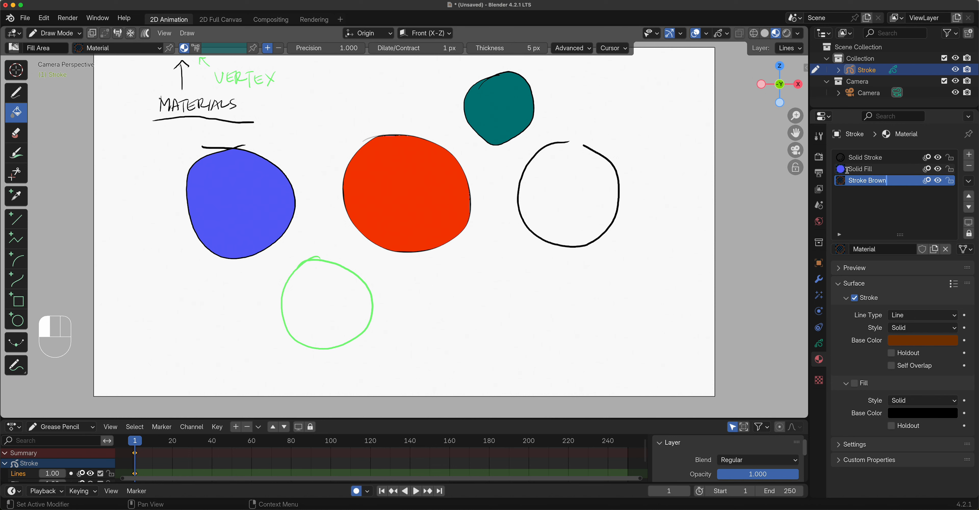
{"action": "left_click", "coordinate": [847, 170]}
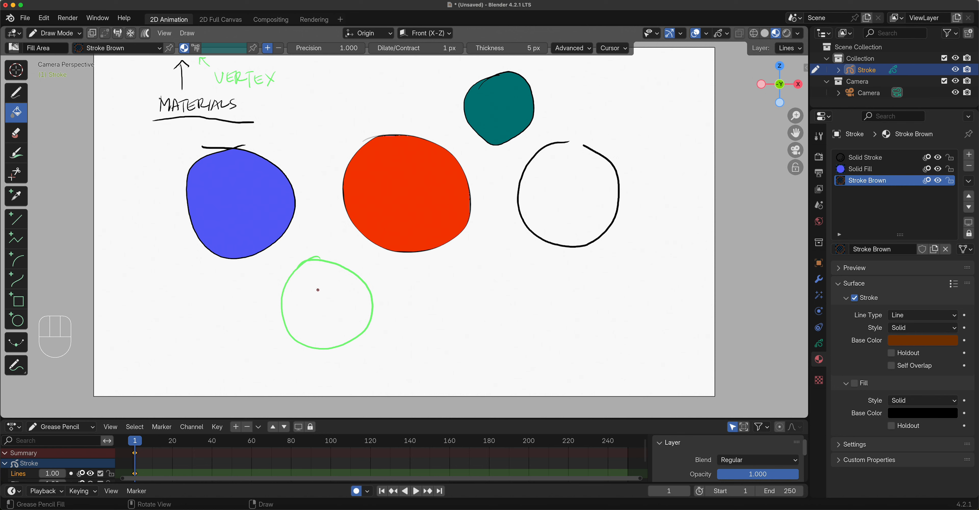
Step: Draw a small square beside the green circle with the Ink Pen brush and the Stroke Brown material, and check the material's stroke color
{"action": "left_click", "coordinate": [17, 94]}
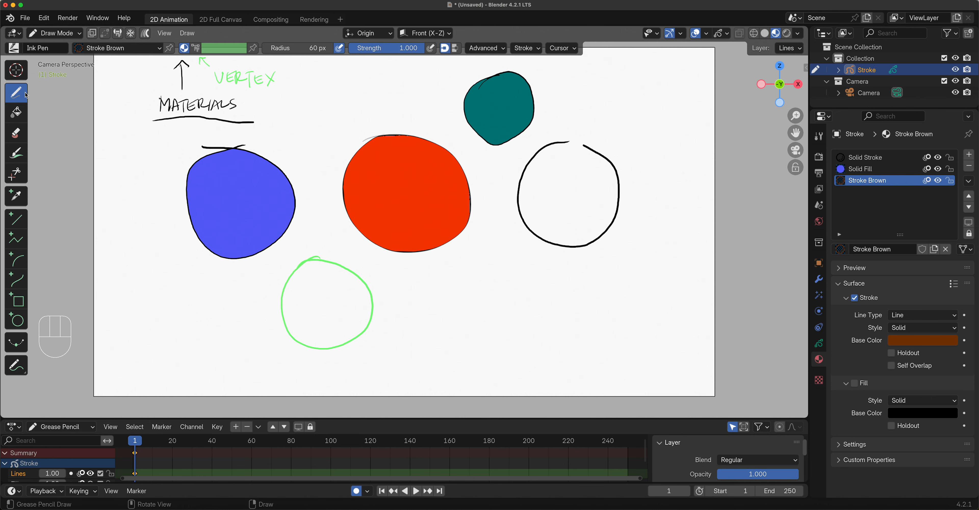
{"action": "mouse_move", "coordinate": [163, 291]}
{"action": "left_mouse_down"}
{"action": "mouse_move", "coordinate": [181, 331]}
{"action": "mouse_move", "coordinate": [208, 302]}
{"action": "mouse_move", "coordinate": [161, 294]}
{"action": "left_mouse_up"}
{"action": "left_click", "coordinate": [118, 48]}
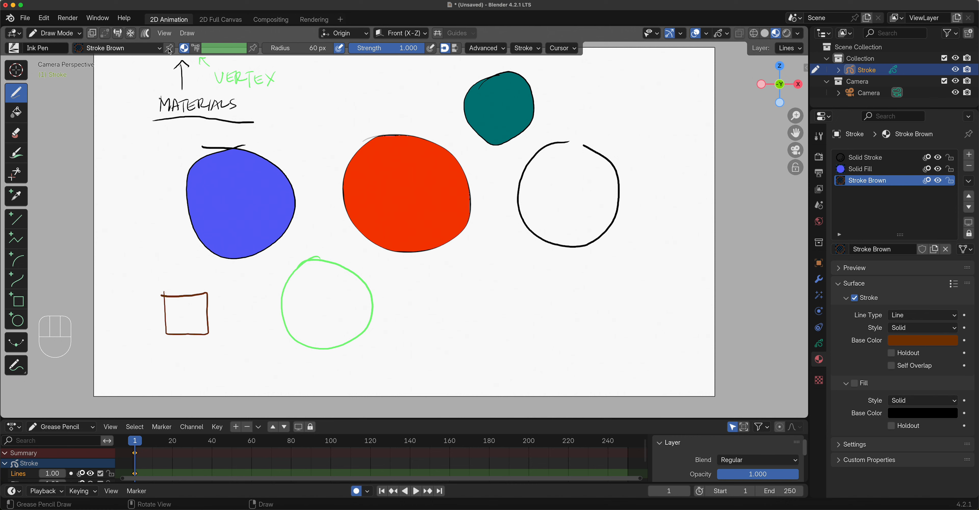
{"action": "left_click", "coordinate": [159, 50]}
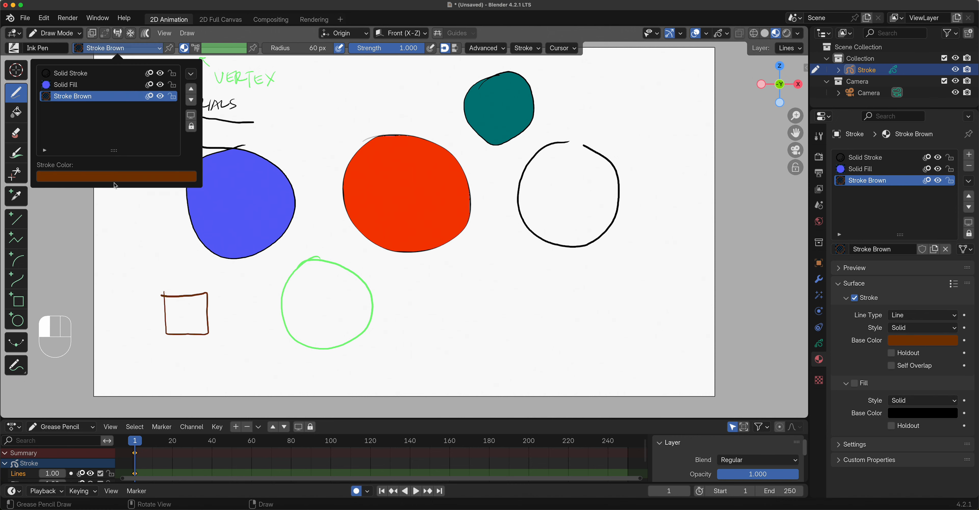
Step: Draw a small rectangle above the brown square using a dark blue palette color with Color Attribute, switching briefly to Material and back
{"action": "left_click", "coordinate": [196, 48]}
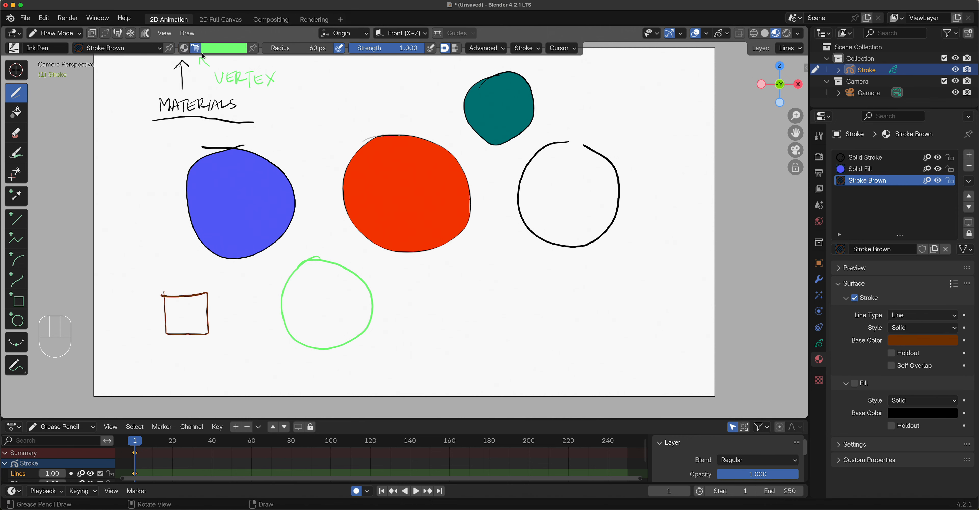
{"action": "left_click", "coordinate": [224, 47]}
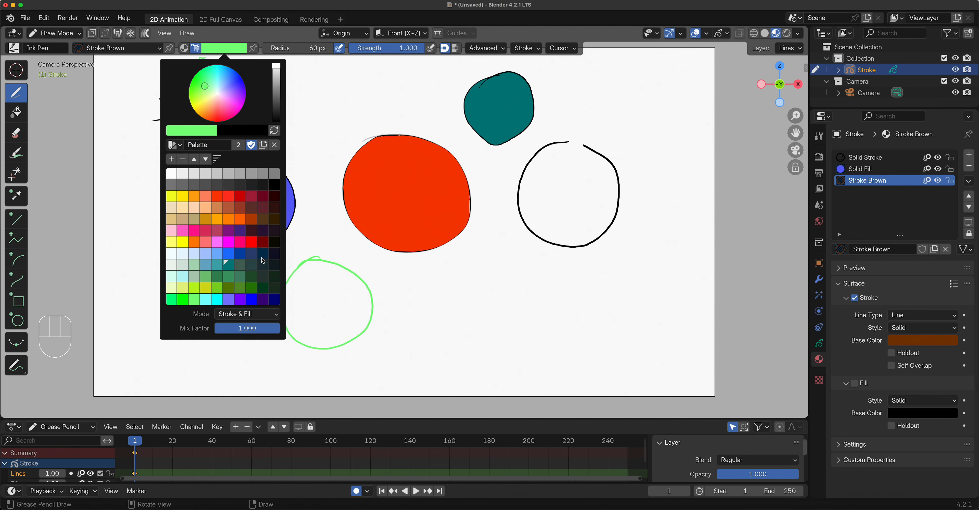
{"action": "left_click", "coordinate": [242, 258]}
{"action": "mouse_move", "coordinate": [134, 254]}
{"action": "left_mouse_down"}
{"action": "mouse_move", "coordinate": [136, 295]}
{"action": "mouse_move", "coordinate": [159, 263]}
{"action": "mouse_move", "coordinate": [133, 262]}
{"action": "left_mouse_up"}
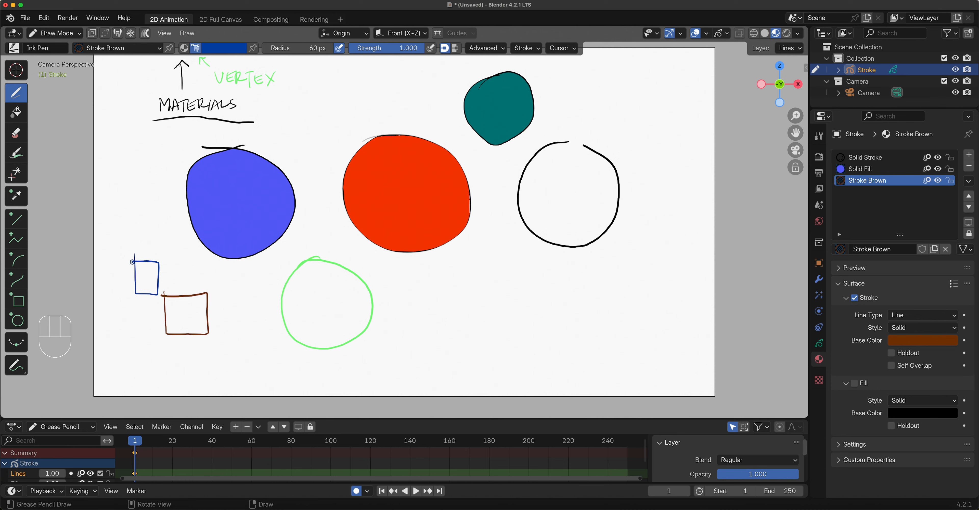
{"action": "left_click", "coordinate": [184, 48]}
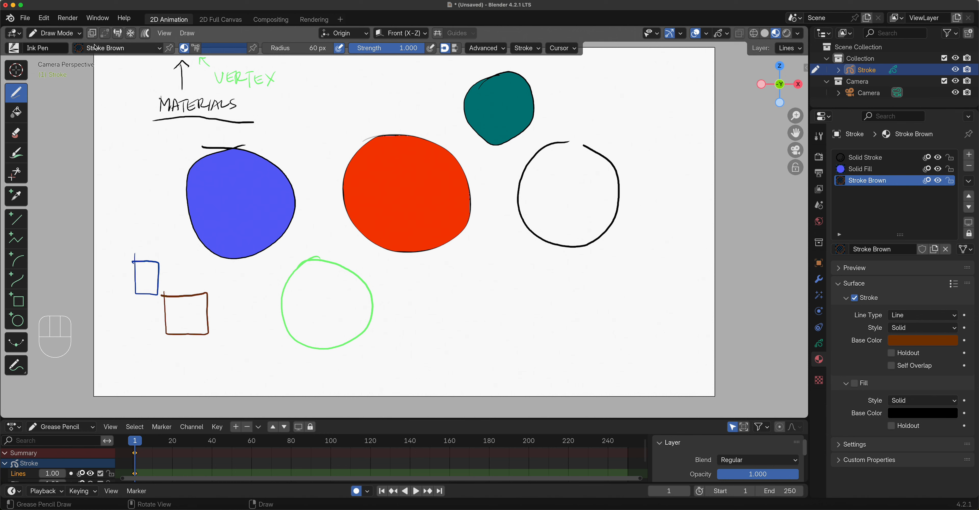
{"action": "left_click", "coordinate": [196, 48]}
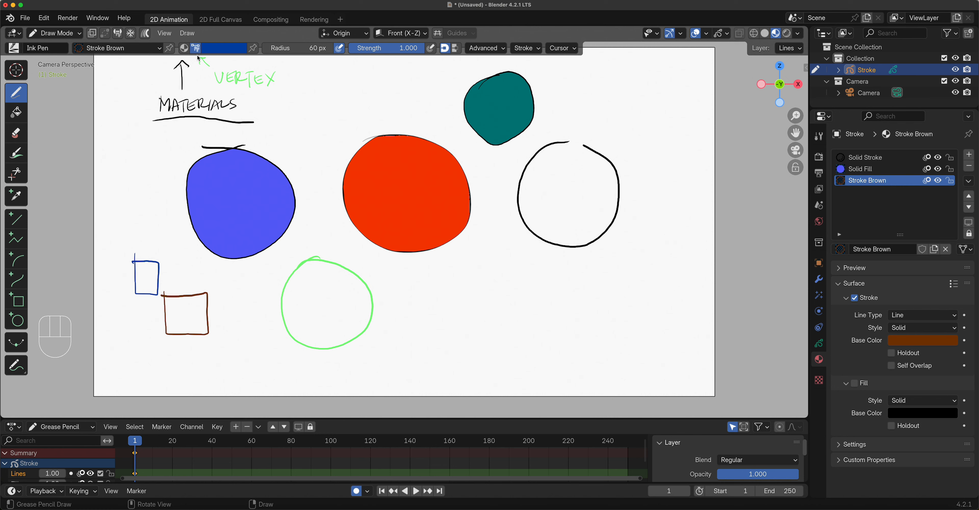
Step: Add a new material to the Stroke object with Stroke disabled, Fill enabled and a purple fill base color
{"action": "left_click", "coordinate": [969, 154]}
{"action": "left_click", "coordinate": [919, 249]}
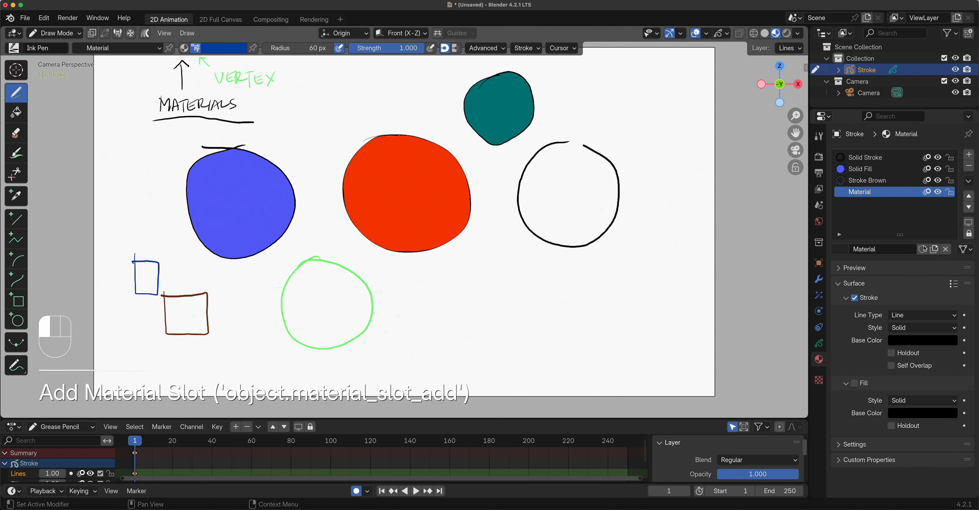
{"action": "left_click", "coordinate": [855, 383]}
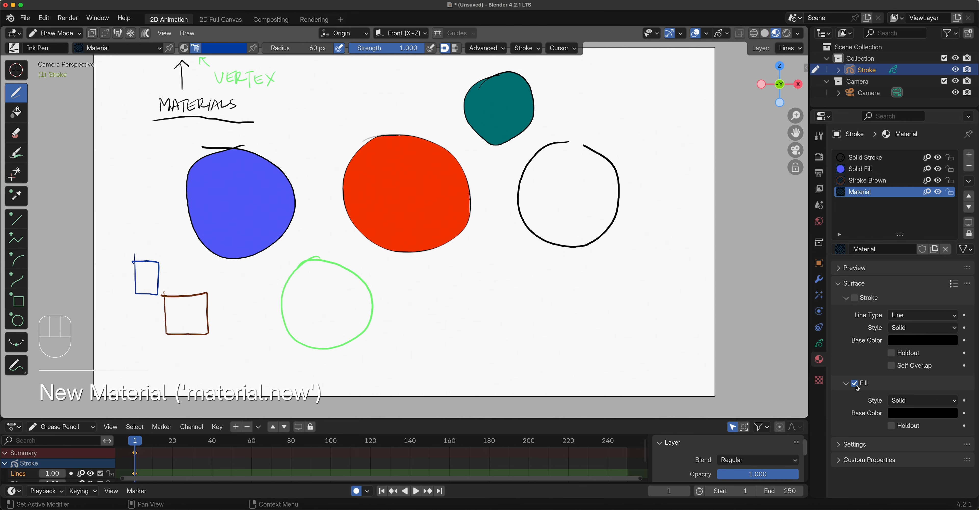
{"action": "left_click", "coordinate": [919, 415]}
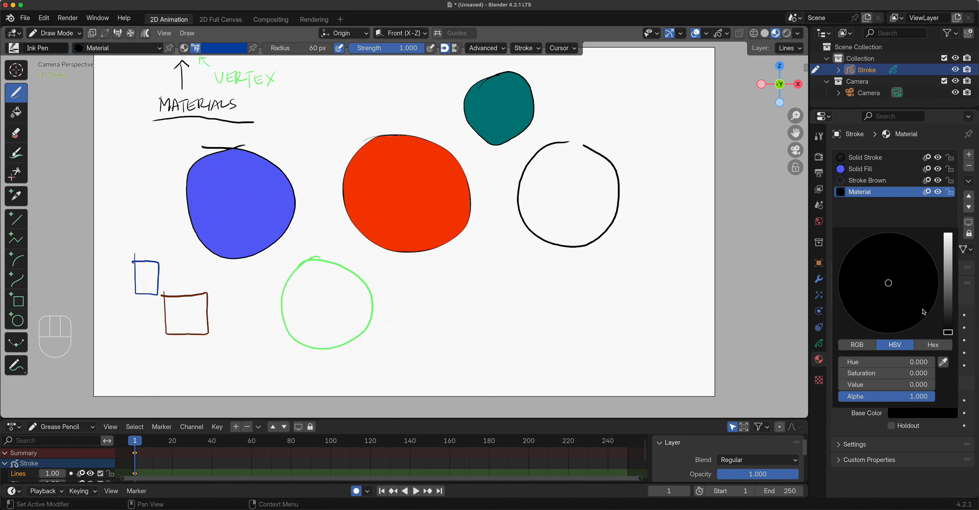
{"action": "left_click", "coordinate": [947, 256]}
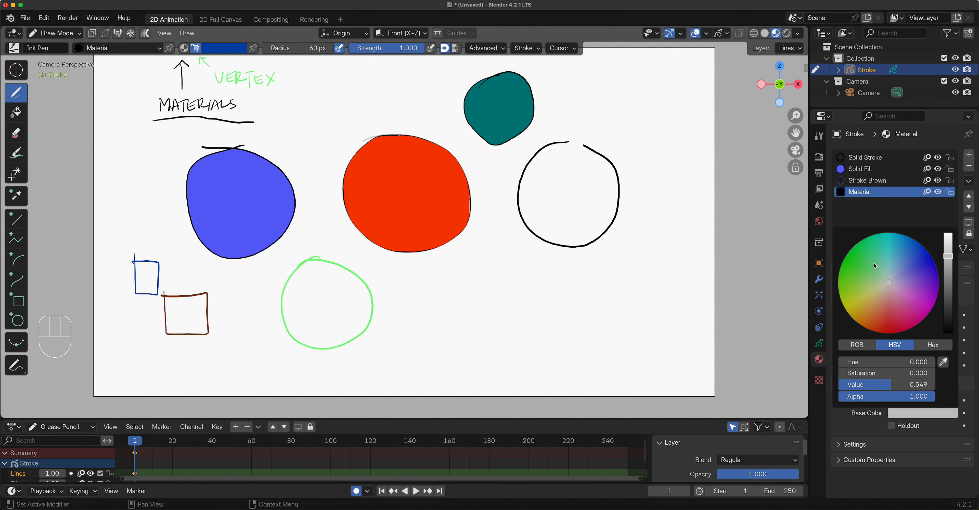
{"action": "left_click", "coordinate": [927, 308]}
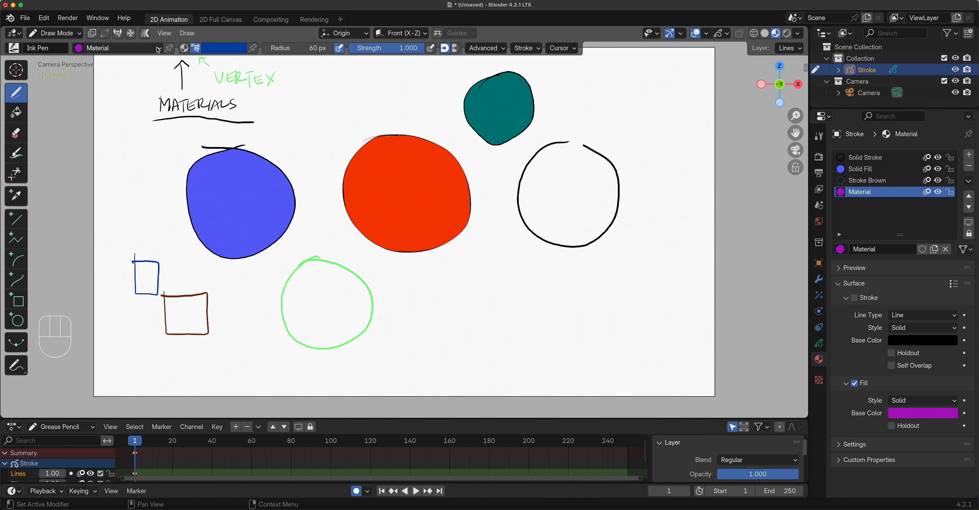
Step: Rename the new purple fill material as Fill
{"action": "left_click", "coordinate": [159, 49]}
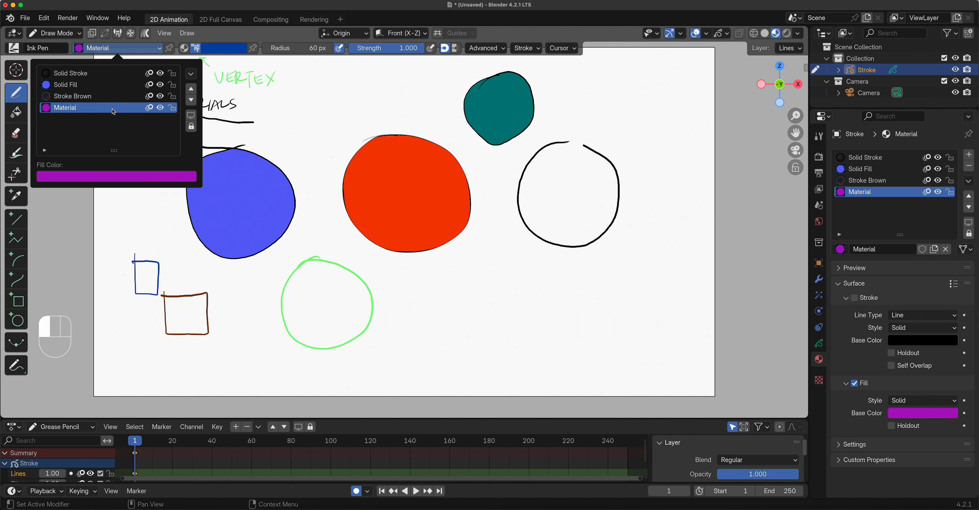
{"action": "double_click", "coordinate": [885, 193]}
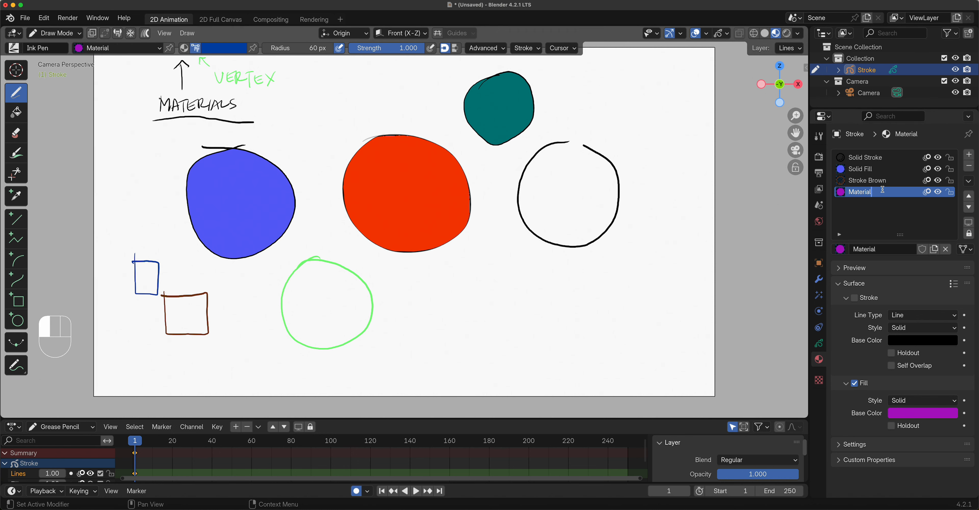
{"action": "left_click_drag", "start_coordinate": [887, 197], "coordinate": [837, 186]}
{"action": "type", "text": "Fill"}
{"action": "left_click", "coordinate": [838, 189]}
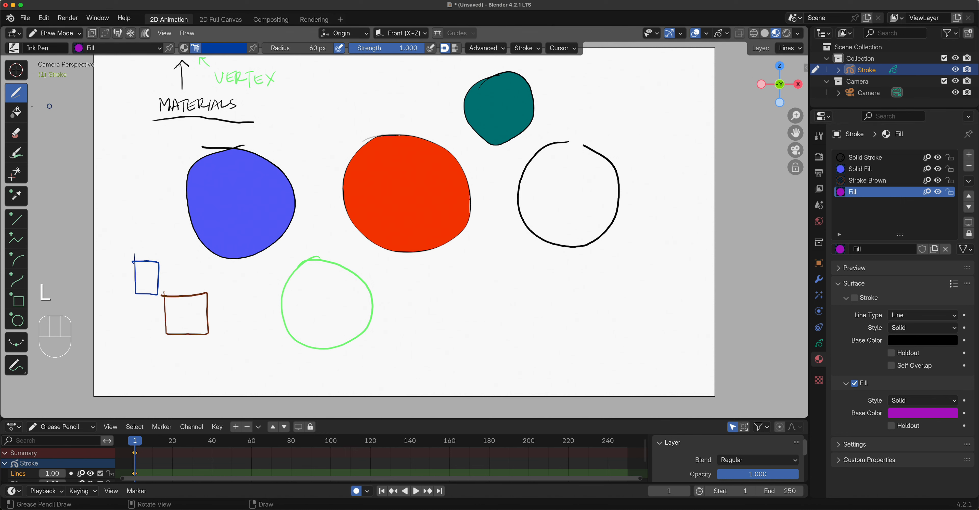
Step: Try filling the green circle with the teal color attribute, undo it, and fill the circle with the purple Fill material instead
{"action": "left_click", "coordinate": [20, 113]}
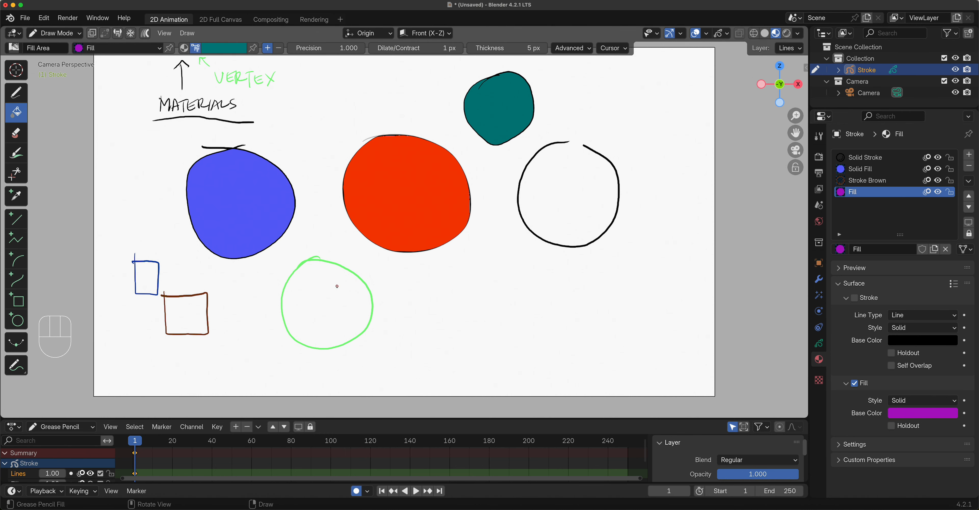
{"action": "left_click", "coordinate": [343, 295]}
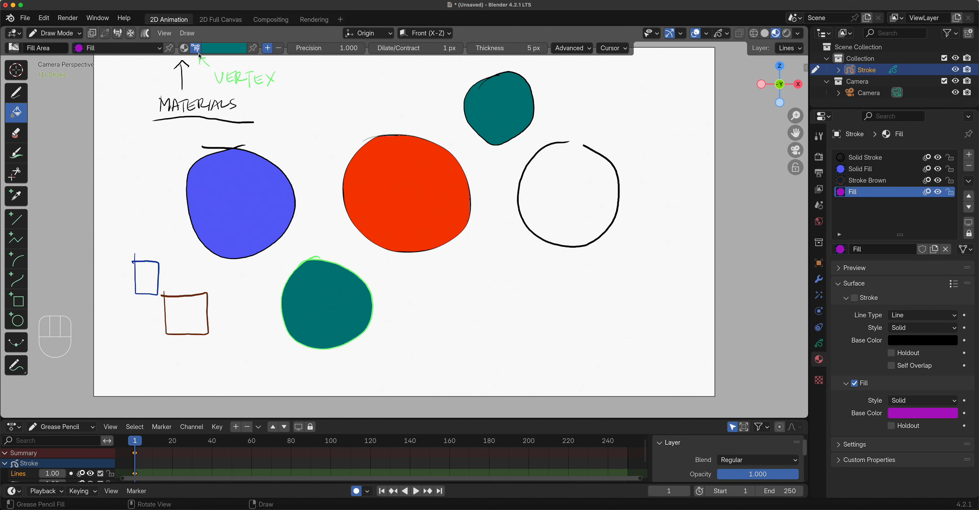
{"action": "key", "text": "super+z"}
{"action": "left_click", "coordinate": [184, 49]}
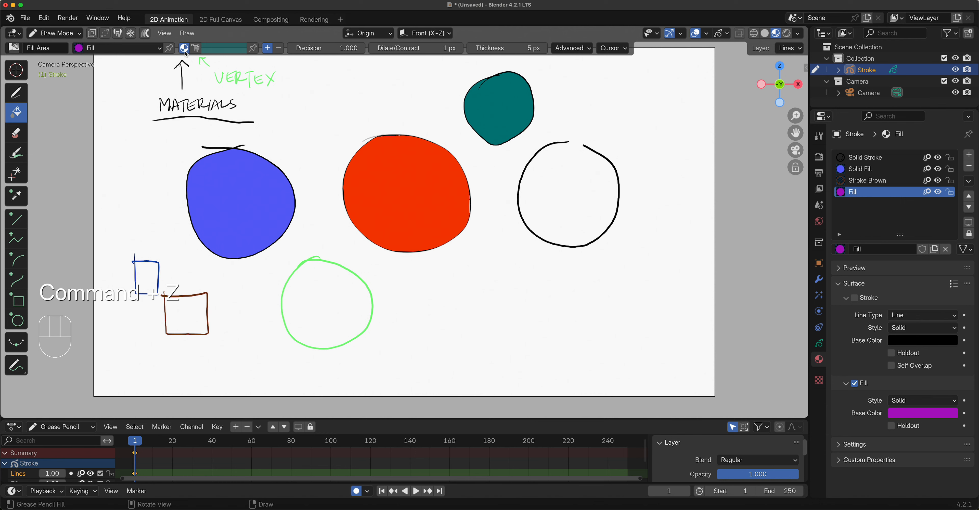
{"action": "left_click", "coordinate": [337, 299]}
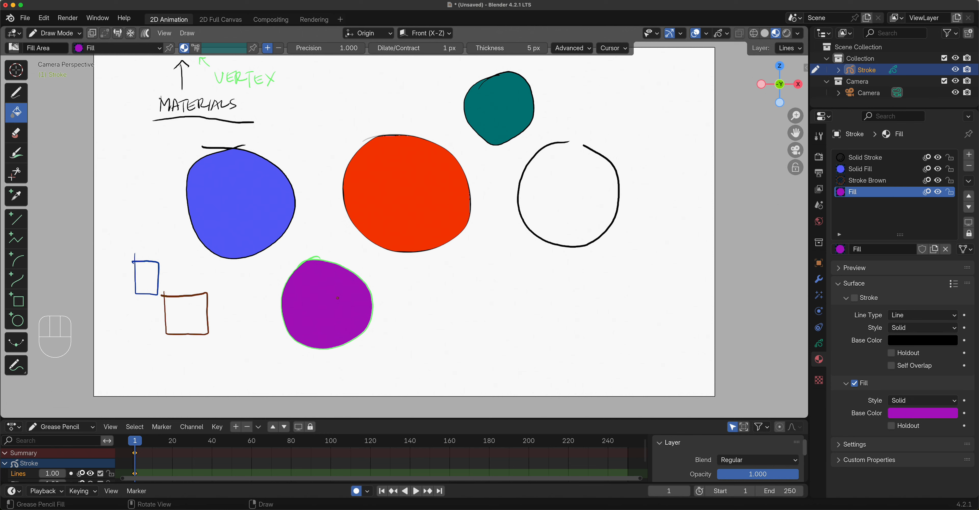
Step: Create a new 2D Animation file, discarding the current drawing, and show the whole camera frame
{"action": "left_click", "coordinate": [25, 18]}
{"action": "mouse_move", "coordinate": [36, 35]}
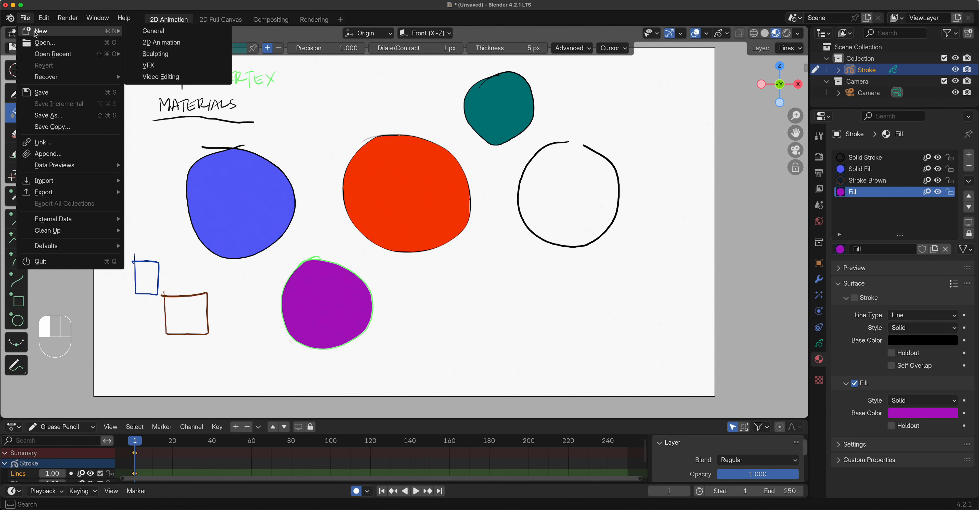
{"action": "left_click", "coordinate": [190, 45]}
{"action": "left_click", "coordinate": [438, 280]}
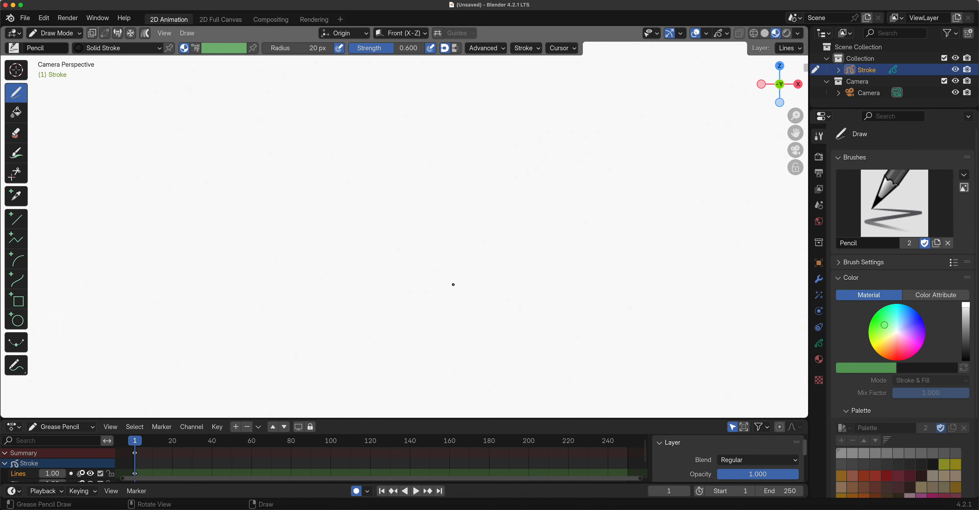
{"action": "left_click", "coordinate": [796, 148]}
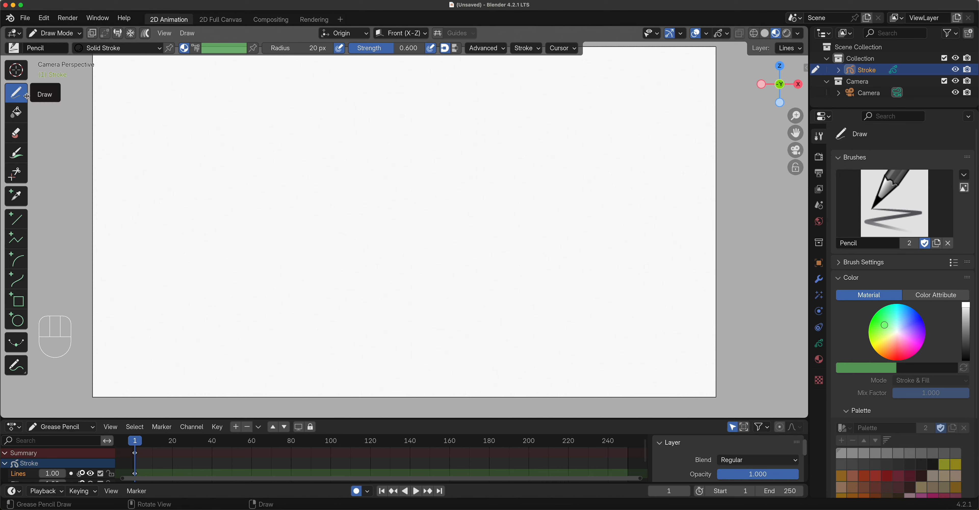
Step: Draw a house shape with a triangular roof using the Pencil brush and the Solid Fill material
{"action": "left_click", "coordinate": [159, 49]}
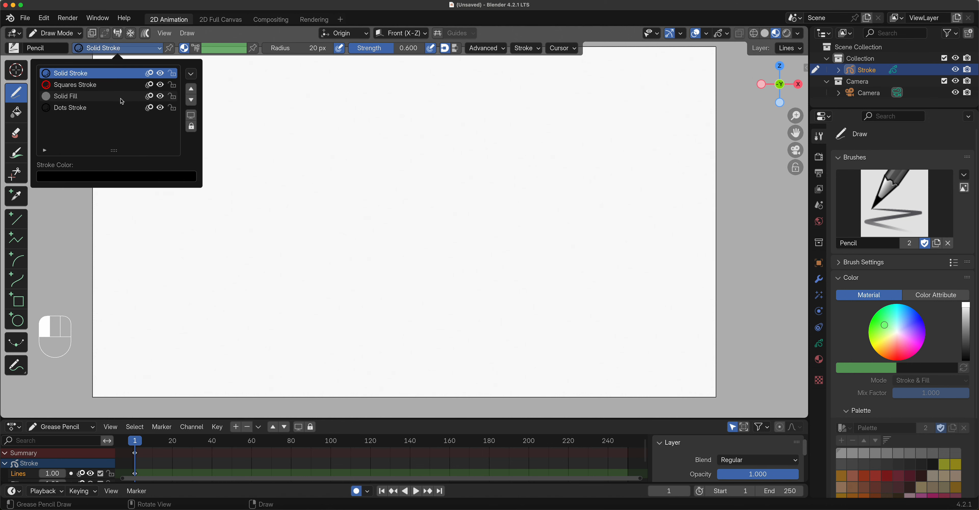
{"action": "left_click", "coordinate": [102, 98]}
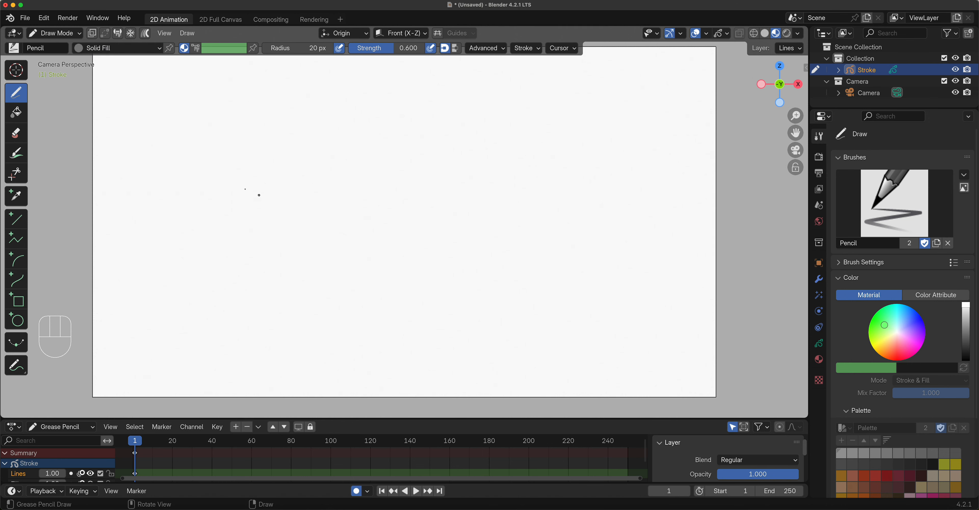
{"action": "mouse_move", "coordinate": [209, 151]}
{"action": "left_mouse_down"}
{"action": "mouse_move", "coordinate": [233, 203]}
{"action": "mouse_move", "coordinate": [272, 161]}
{"action": "mouse_move", "coordinate": [177, 148]}
{"action": "mouse_move", "coordinate": [227, 104]}
{"action": "mouse_move", "coordinate": [297, 154]}
{"action": "left_mouse_up"}
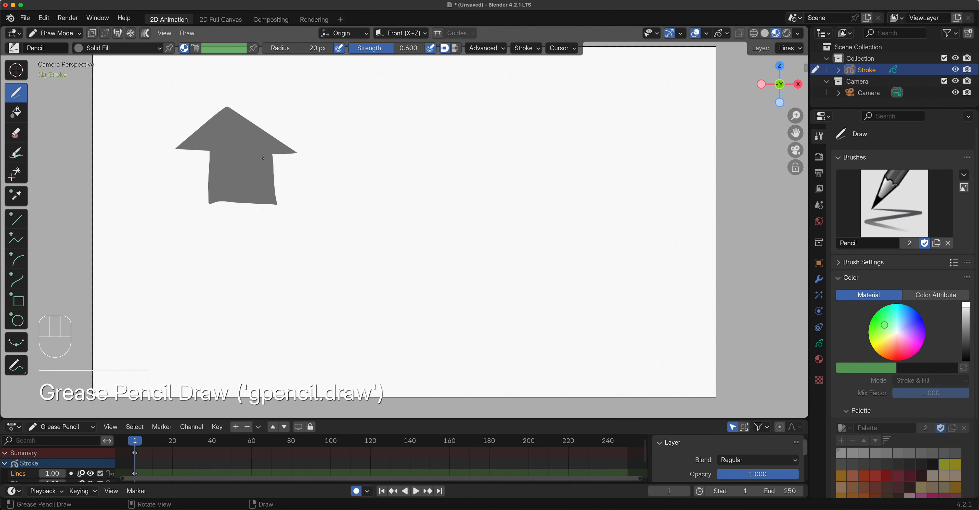
Step: Draw a rectangle outline beside the house shape using the Pencil brush and the Solid Stroke material
{"action": "left_click", "coordinate": [149, 48]}
{"action": "left_click", "coordinate": [121, 75]}
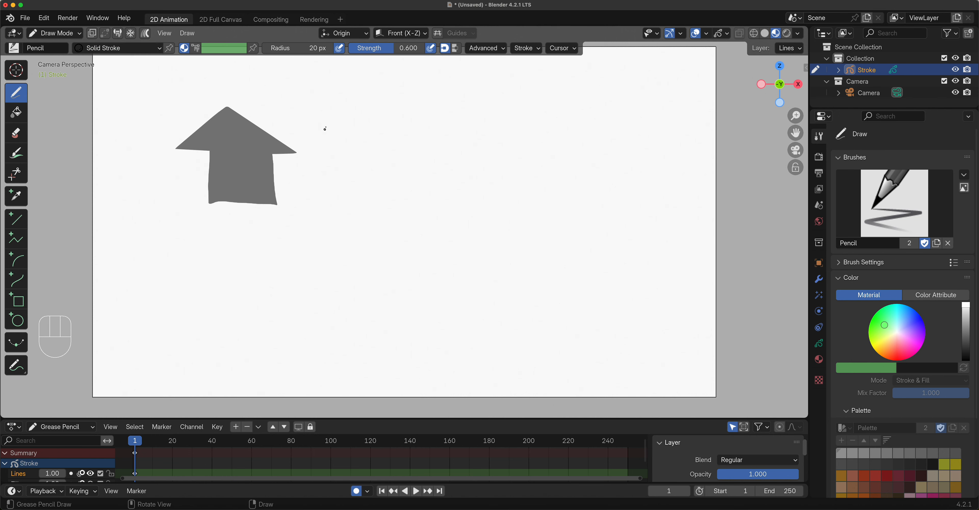
{"action": "mouse_move", "coordinate": [321, 113]}
{"action": "left_mouse_down"}
{"action": "mouse_move", "coordinate": [321, 186]}
{"action": "mouse_move", "coordinate": [362, 192]}
{"action": "mouse_move", "coordinate": [370, 114]}
{"action": "mouse_move", "coordinate": [315, 121]}
{"action": "left_mouse_up"}
Step: Draw a black square outline beside the pencil rectangle using the Ink Pen brush with the Solid Stroke material
{"action": "left_click", "coordinate": [15, 51]}
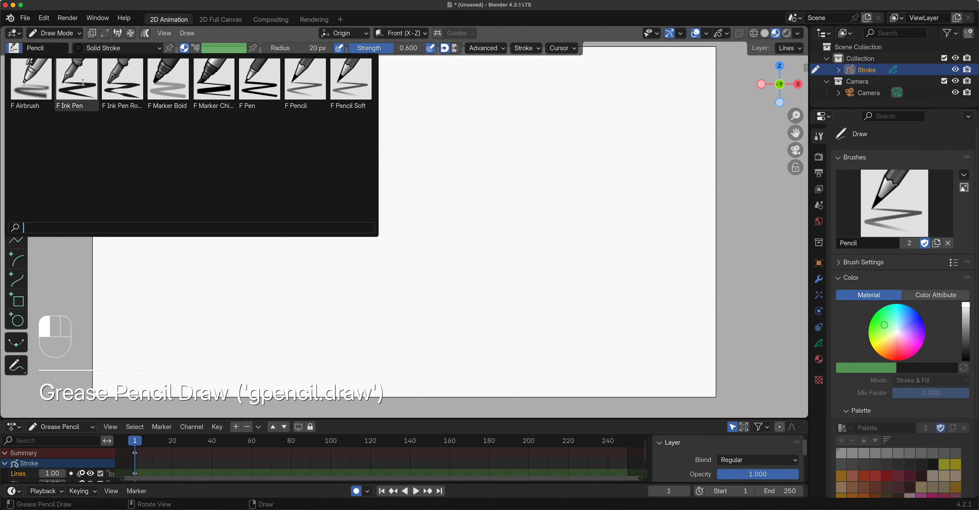
{"action": "left_click", "coordinate": [82, 82]}
{"action": "mouse_move", "coordinate": [406, 118]}
{"action": "left_mouse_down"}
{"action": "mouse_move", "coordinate": [407, 186]}
{"action": "mouse_move", "coordinate": [418, 118]}
{"action": "mouse_move", "coordinate": [471, 121]}
{"action": "mouse_move", "coordinate": [469, 191]}
{"action": "mouse_move", "coordinate": [398, 187]}
{"action": "left_mouse_up"}
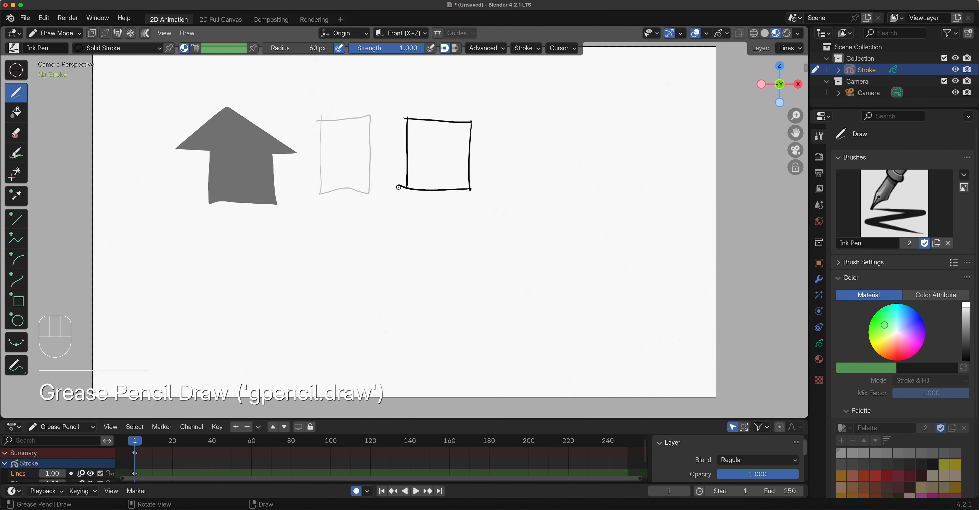
Step: Erase parts of the pencil rectangle's top edge with the Eraser Soft brush
{"action": "left_click", "coordinate": [16, 133]}
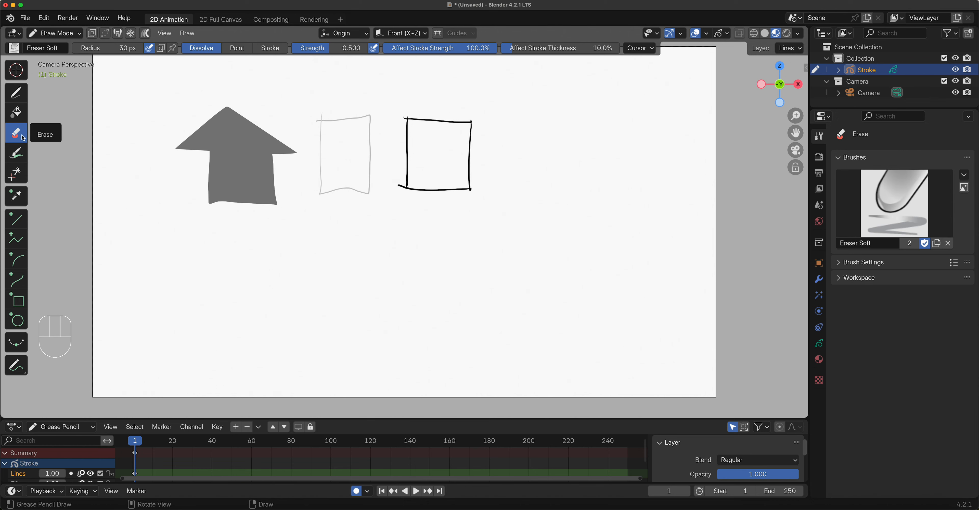
{"action": "mouse_move", "coordinate": [371, 117]}
{"action": "left_mouse_down"}
{"action": "mouse_move", "coordinate": [309, 125]}
{"action": "mouse_move", "coordinate": [324, 123]}
{"action": "left_mouse_up"}
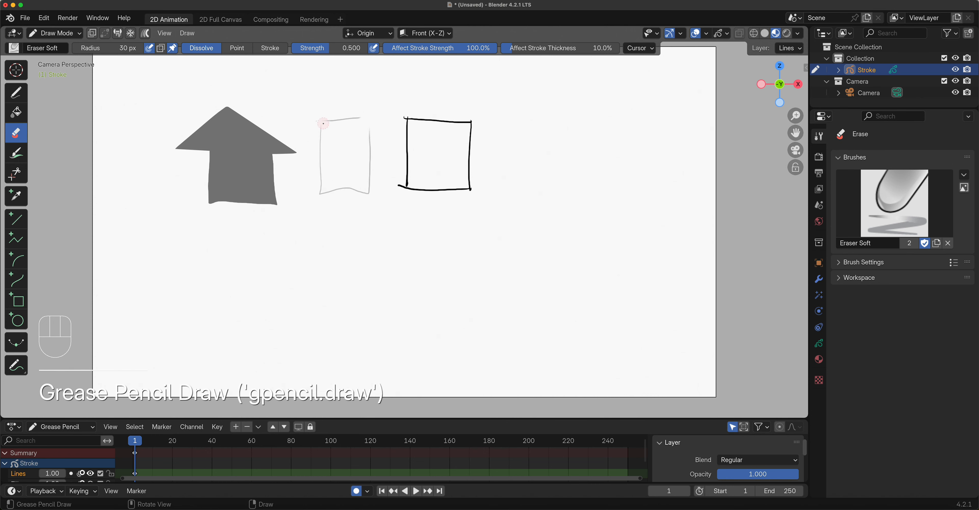
Step: Tint the filled house shape light green and then dark red with the Tint tool
{"action": "left_click", "coordinate": [19, 152]}
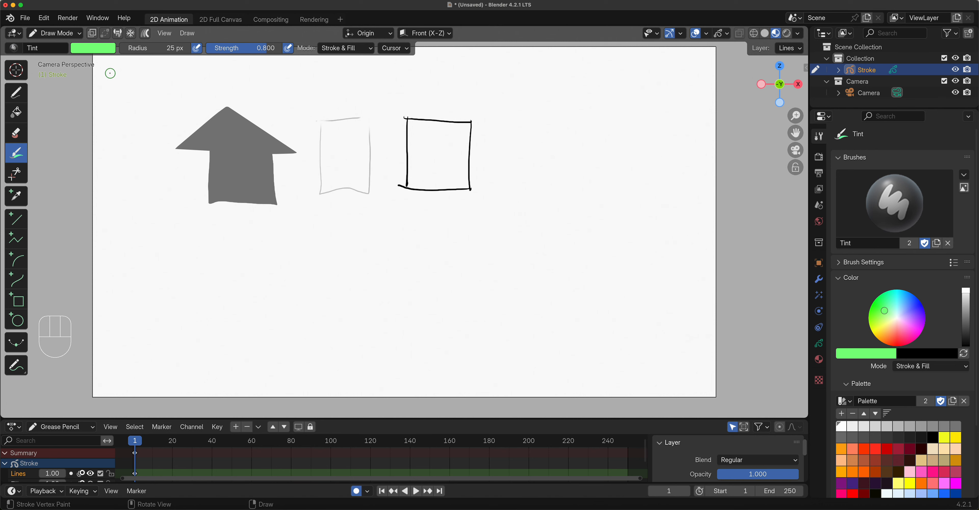
{"action": "left_click_drag", "start_coordinate": [249, 151], "coordinate": [252, 171]}
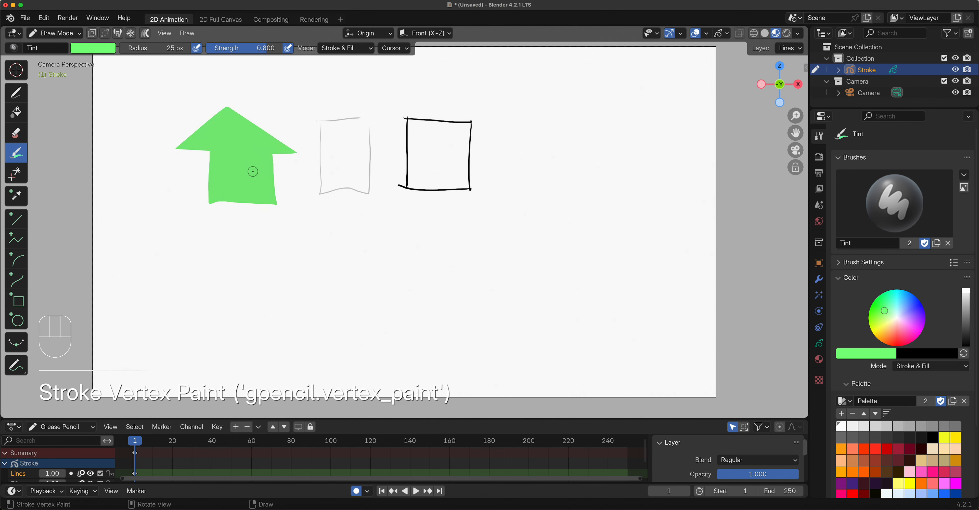
{"action": "left_click", "coordinate": [102, 45]}
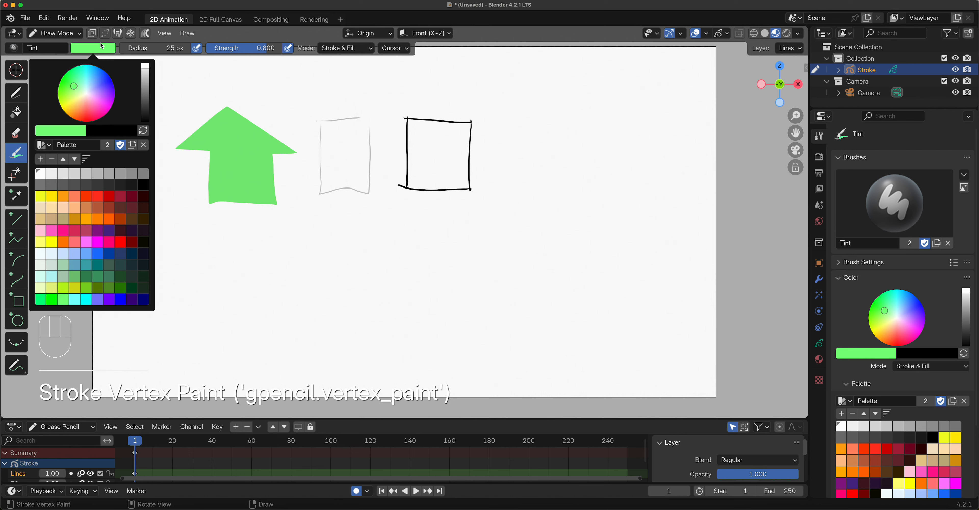
{"action": "left_click", "coordinate": [123, 199]}
{"action": "left_click_drag", "start_coordinate": [235, 149], "coordinate": [247, 163]}
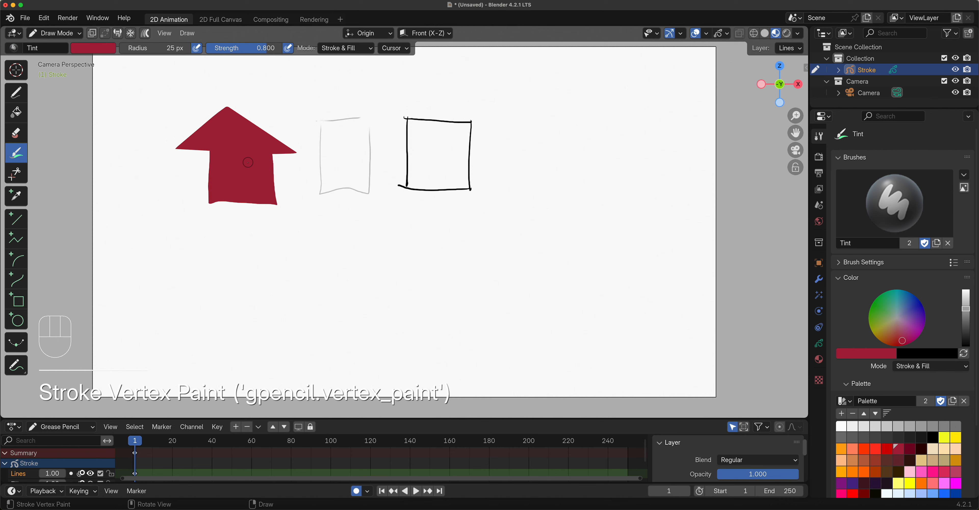
Step: Tint the filled house shape dark navy blue using a color from the palette
{"action": "left_click", "coordinate": [104, 53]}
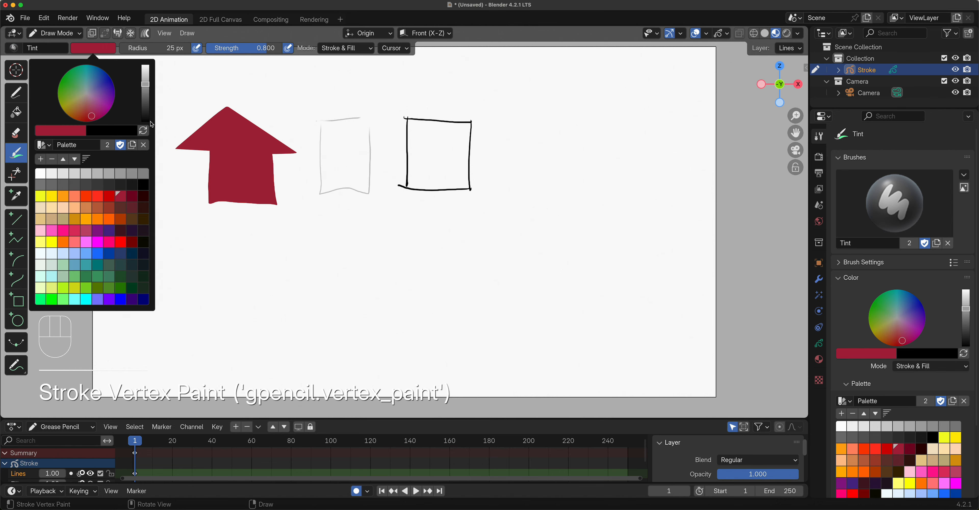
{"action": "left_click", "coordinate": [143, 299]}
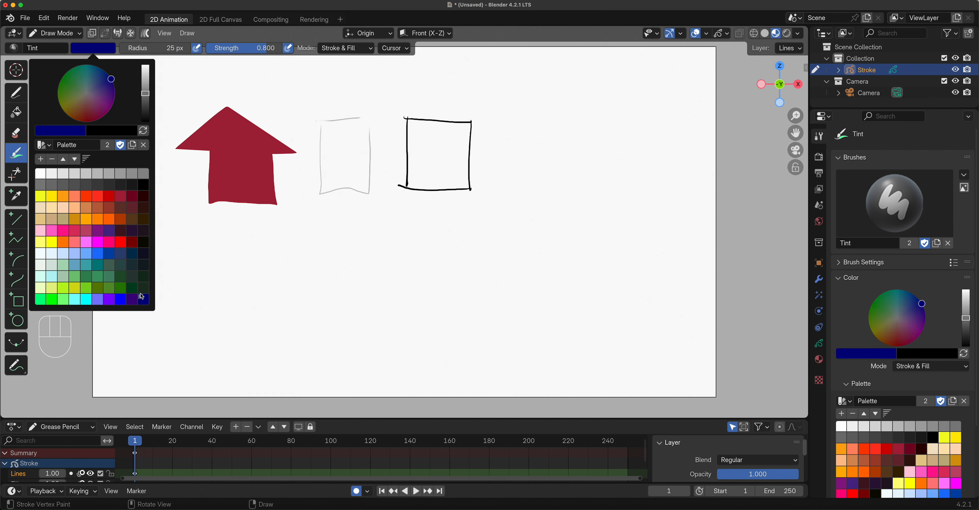
{"action": "mouse_move", "coordinate": [240, 146]}
{"action": "left_mouse_down"}
{"action": "mouse_move", "coordinate": [248, 161]}
{"action": "mouse_move", "coordinate": [245, 138]}
{"action": "mouse_move", "coordinate": [245, 149]}
{"action": "left_mouse_up"}
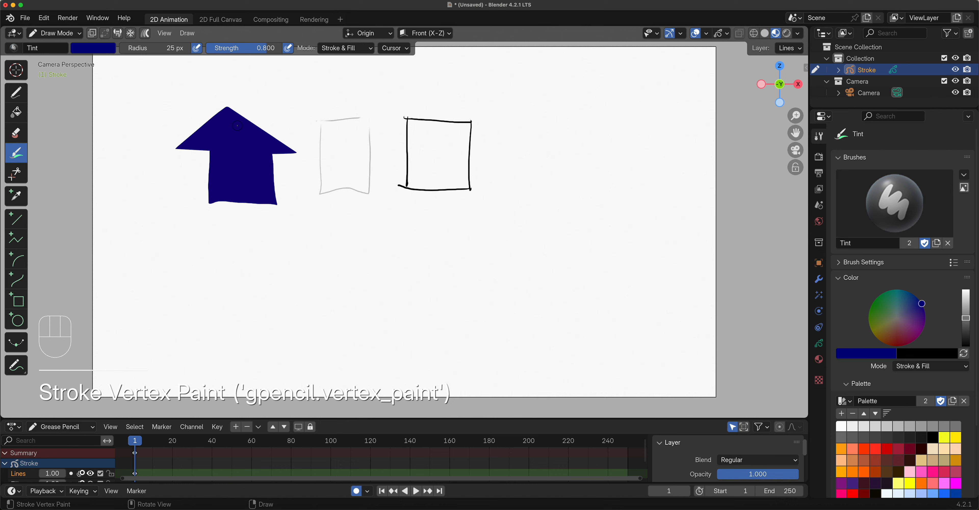
Step: Draw a rounded loop with crossing ends below the pencil rectangle using the Ink Pen, and trim the overlapping ends with the Cutter
{"action": "left_click", "coordinate": [19, 93]}
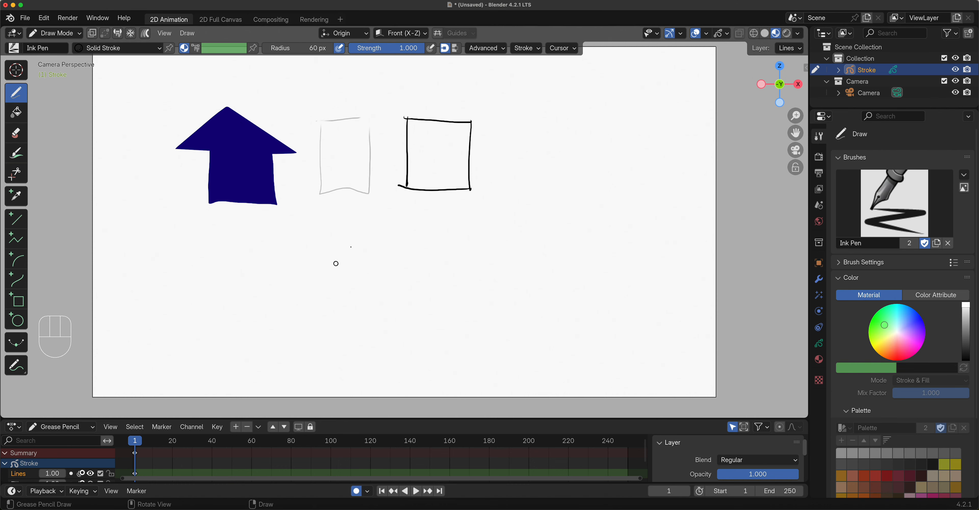
{"action": "mouse_move", "coordinate": [371, 237]}
{"action": "left_mouse_down"}
{"action": "mouse_move", "coordinate": [317, 317]}
{"action": "mouse_move", "coordinate": [417, 290]}
{"action": "mouse_move", "coordinate": [330, 238]}
{"action": "left_mouse_up"}
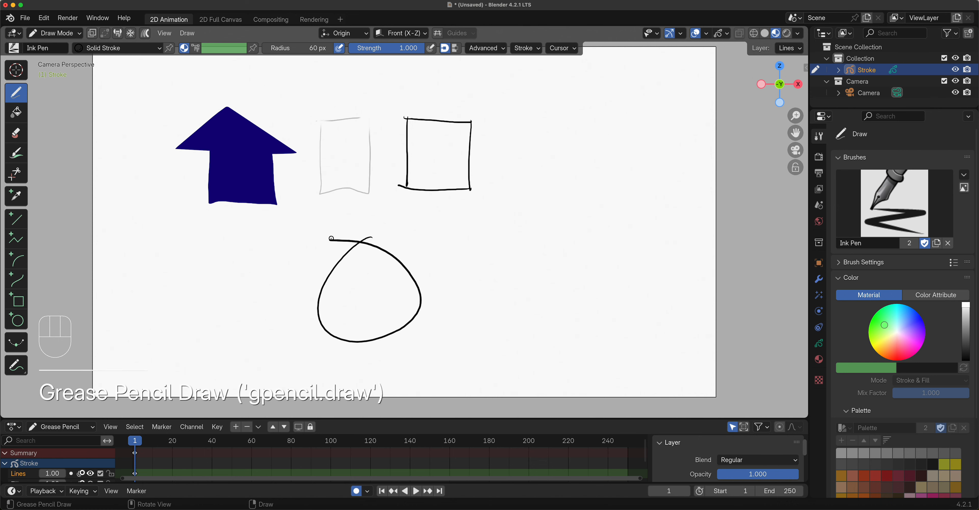
{"action": "left_click", "coordinate": [23, 179]}
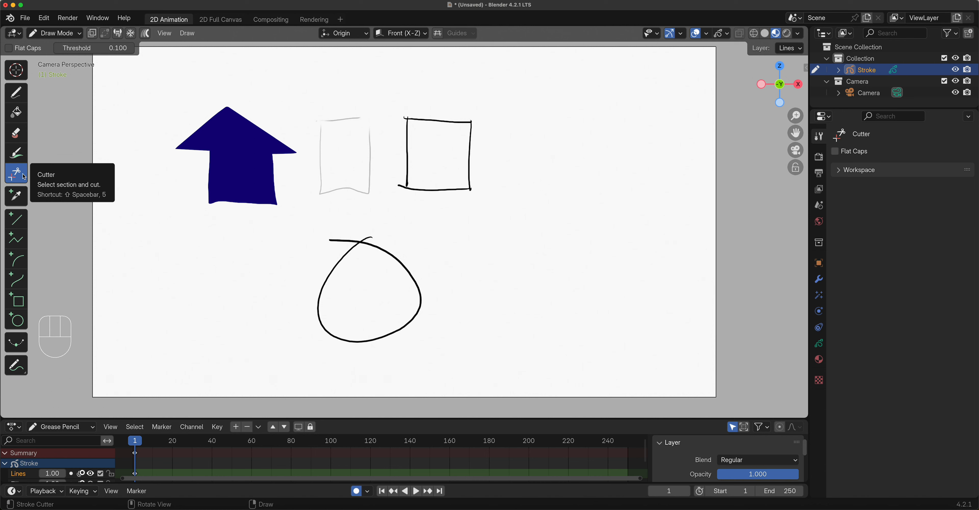
{"action": "mouse_move", "coordinate": [333, 224]}
{"action": "left_mouse_down"}
{"action": "mouse_move", "coordinate": [338, 247]}
{"action": "mouse_move", "coordinate": [361, 233]}
{"action": "mouse_move", "coordinate": [337, 224]}
{"action": "mouse_move", "coordinate": [380, 246]}
{"action": "mouse_move", "coordinate": [356, 222]}
{"action": "mouse_move", "coordinate": [362, 233]}
{"action": "left_mouse_up"}
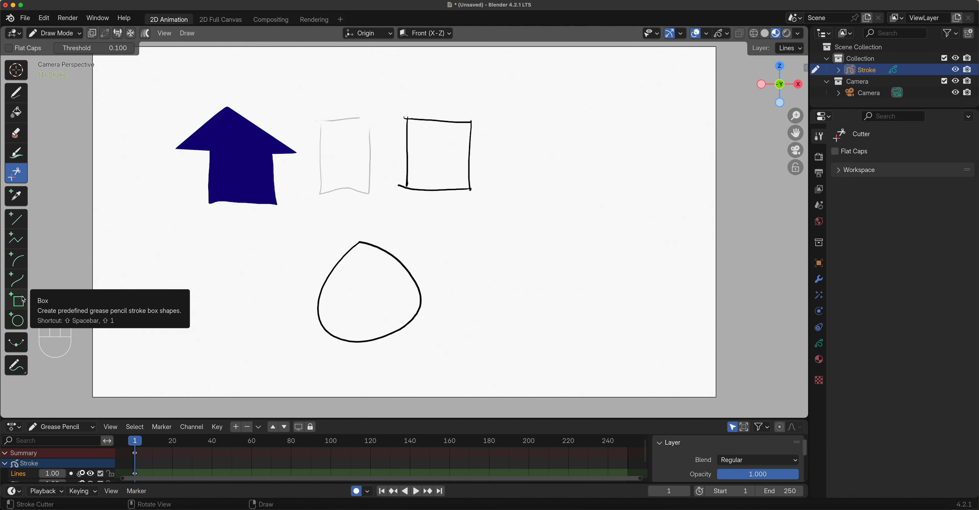
Step: Draw a slightly downward-sloping straight line in the canvas's upper right area with the Line tool, repositioning its end point before confirming
{"action": "left_click", "coordinate": [24, 221]}
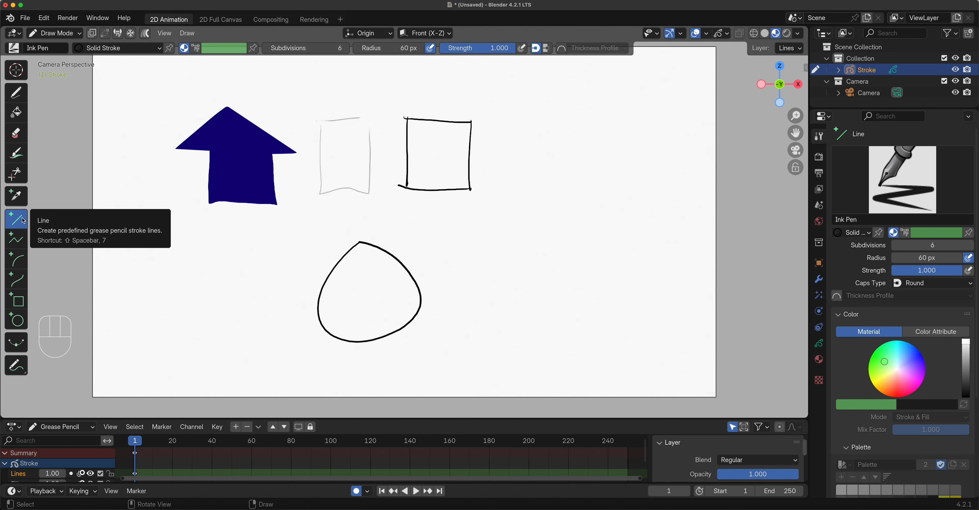
{"action": "left_click_drag", "start_coordinate": [546, 111], "coordinate": [608, 283]}
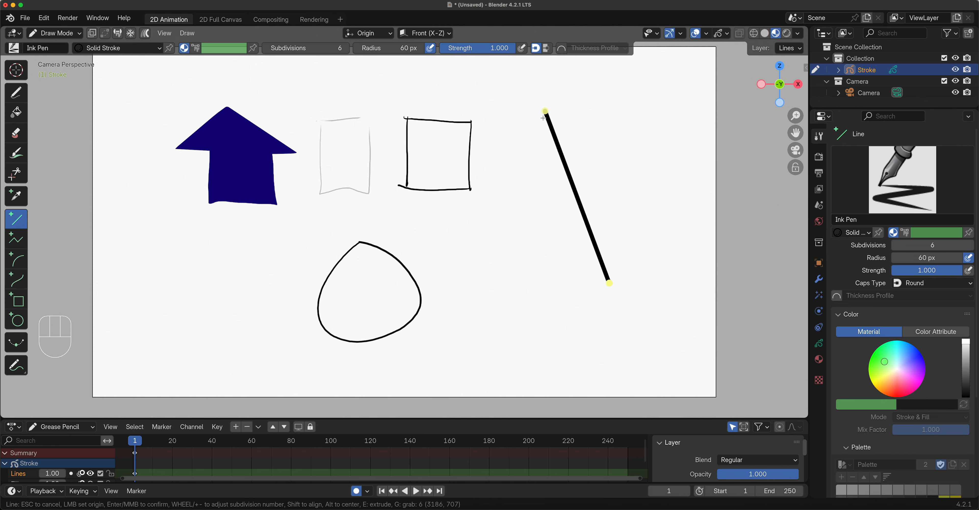
{"action": "mouse_move", "coordinate": [610, 282]}
{"action": "left_mouse_down"}
{"action": "mouse_move", "coordinate": [651, 183]}
{"action": "mouse_move", "coordinate": [658, 133]}
{"action": "left_mouse_up"}
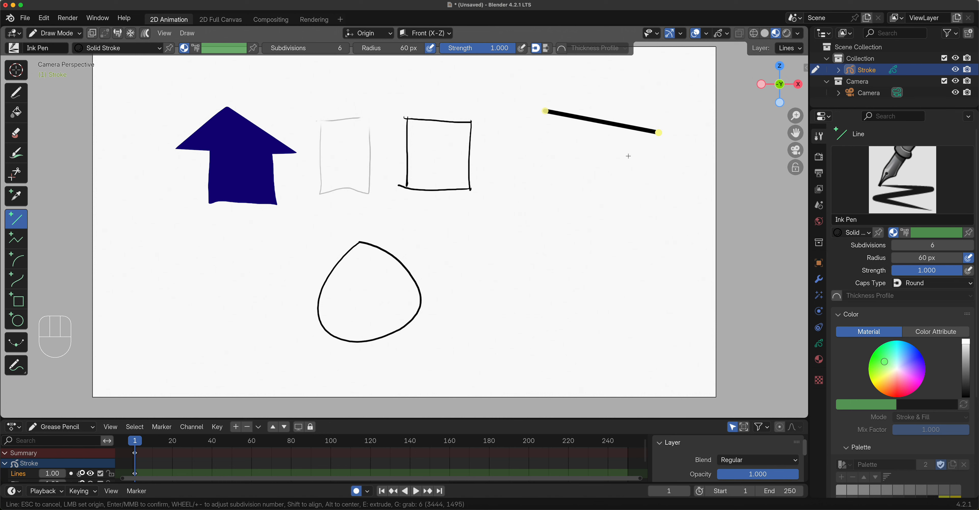
{"action": "key", "text": "Return"}
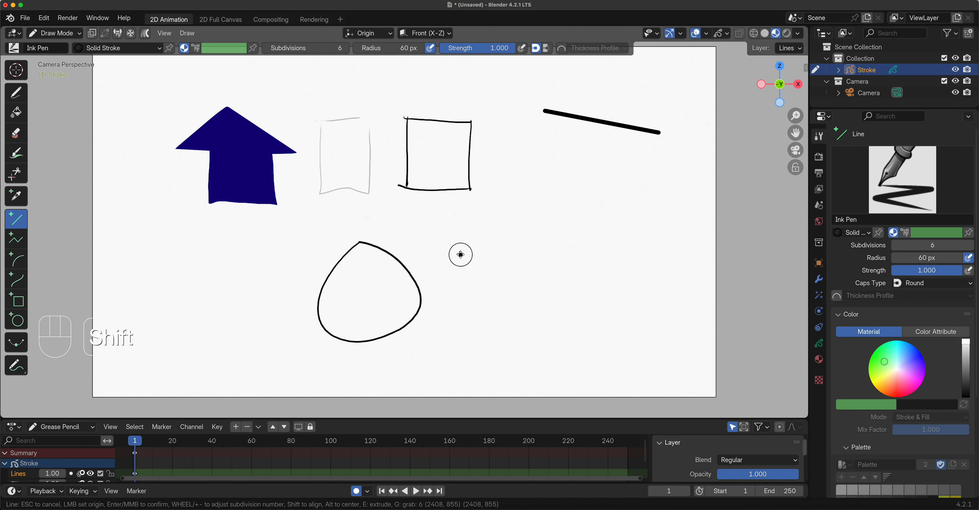
Step: Draw a perfectly horizontal line to the right of the rounded loop and a perfectly vertical line near the canvas's right edge
{"action": "left_click_drag", "start_coordinate": [460, 255], "coordinate": [637, 251], "text": "shift"}
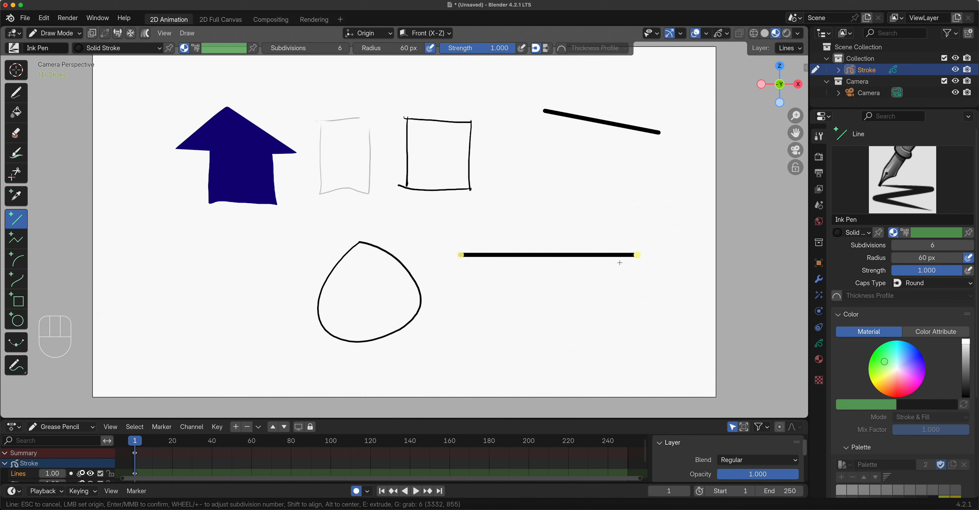
{"action": "key", "text": "Return"}
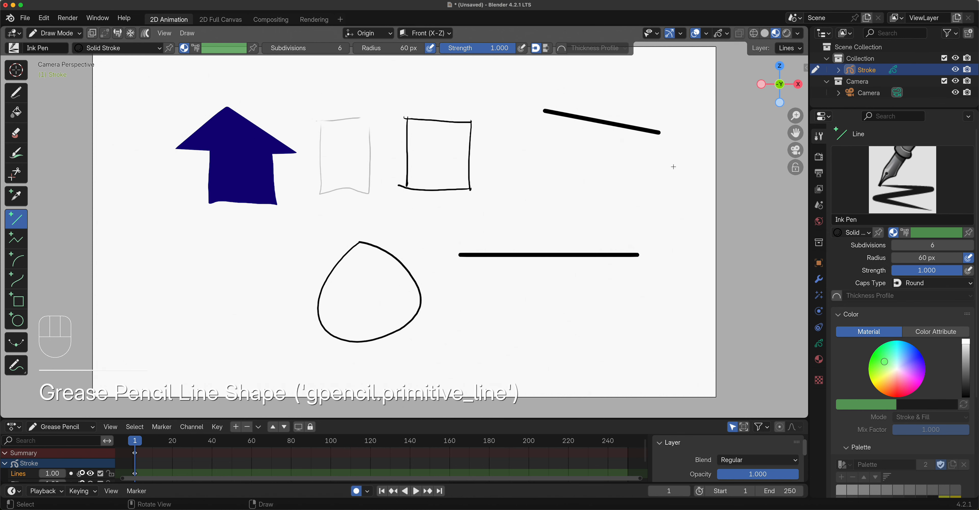
{"action": "left_click_drag", "start_coordinate": [673, 164], "coordinate": [666, 319], "text": "shift"}
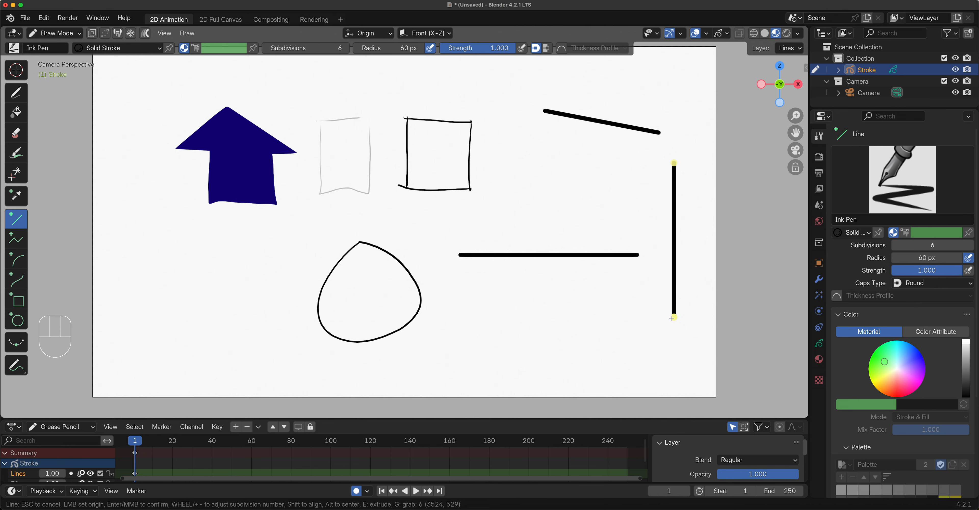
{"action": "key", "text": "Return"}
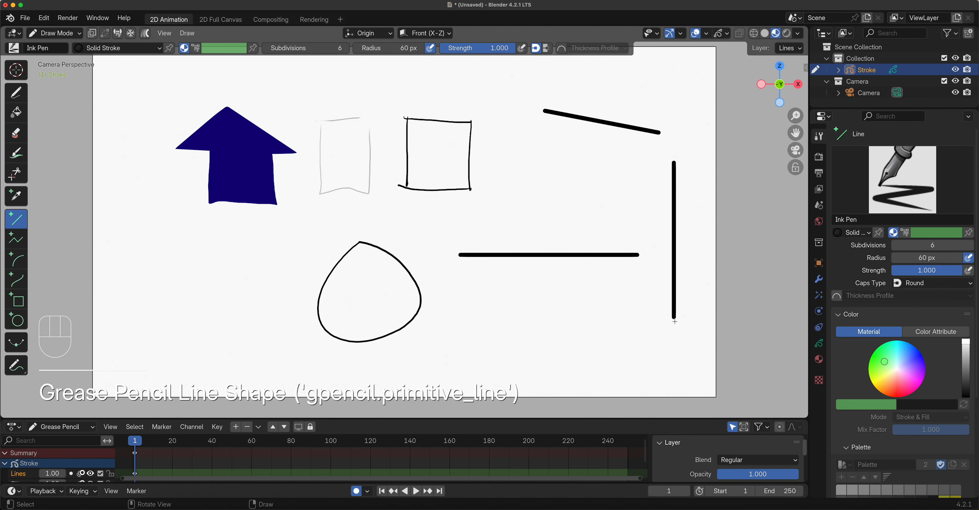
Step: Draw an open zigzag polyline from the canvas's lower left, up around the two rectangle outlines and down to beside the rounded loop
{"action": "left_click", "coordinate": [21, 238]}
{"action": "left_click", "coordinate": [185, 337]}
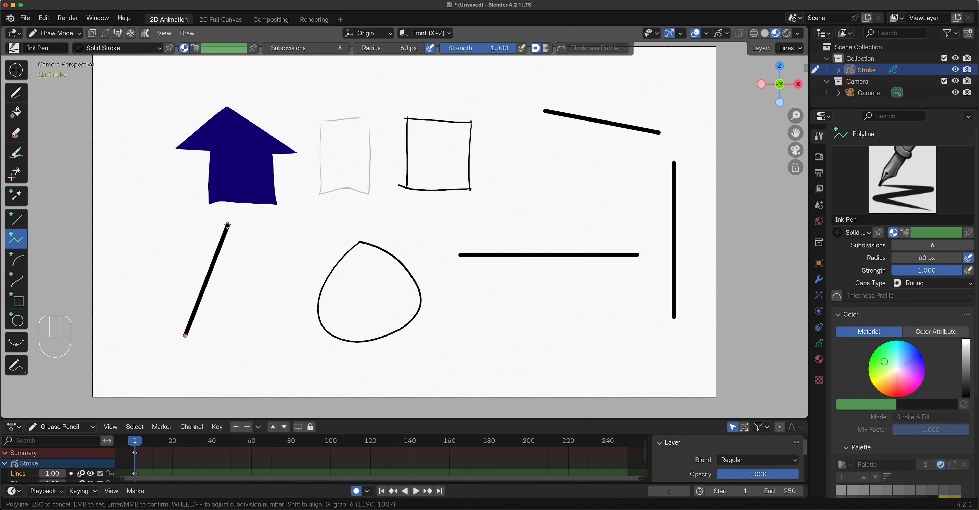
{"action": "left_click", "coordinate": [268, 241]}
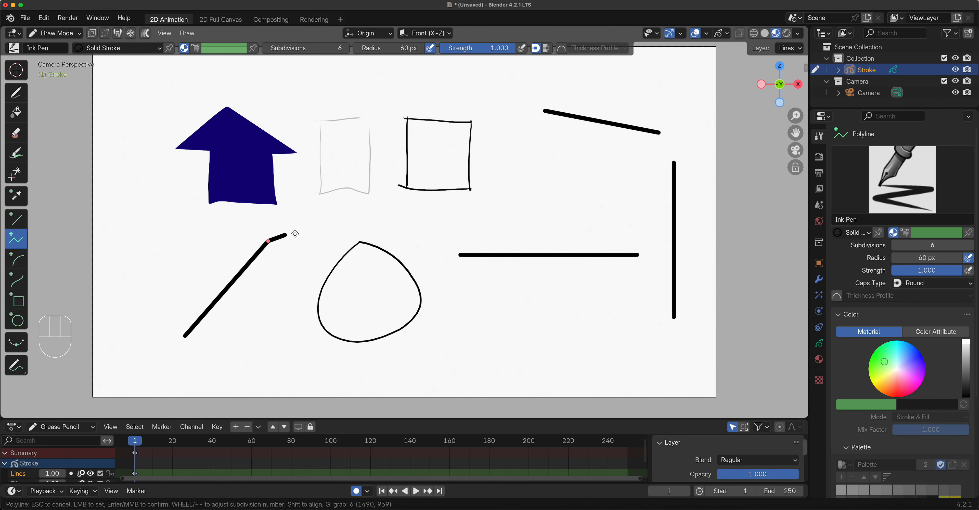
{"action": "left_click", "coordinate": [293, 185]}
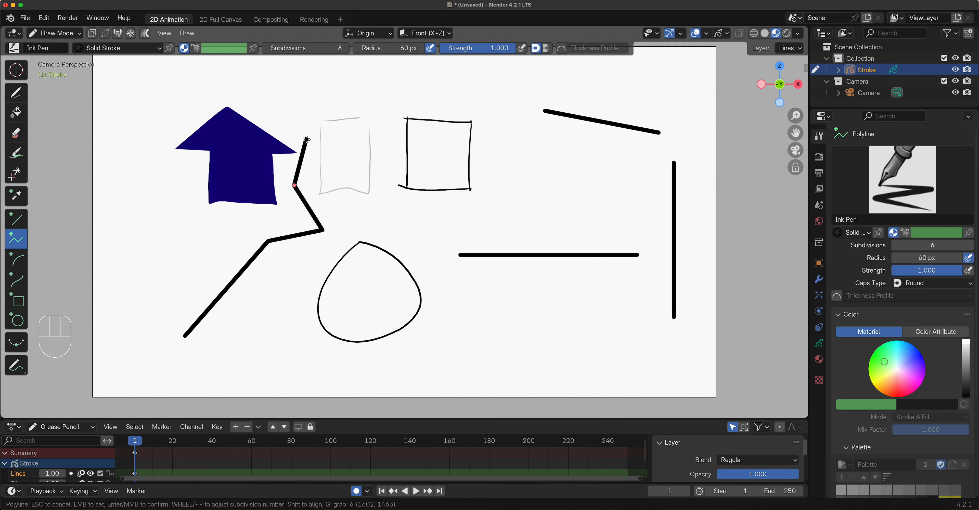
{"action": "left_click", "coordinate": [306, 139]}
{"action": "left_click", "coordinate": [268, 101]}
{"action": "left_click", "coordinate": [321, 88]}
{"action": "left_click", "coordinate": [376, 92]}
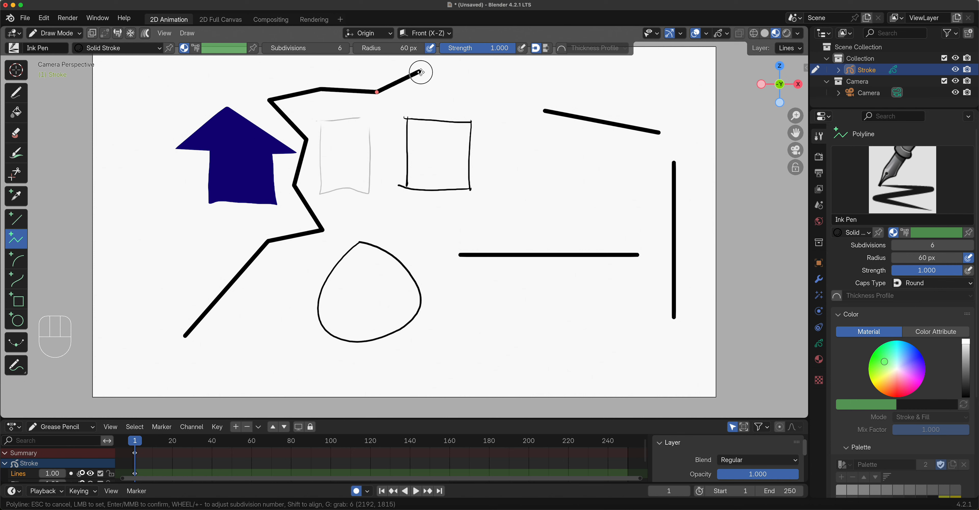
{"action": "left_click", "coordinate": [452, 85]}
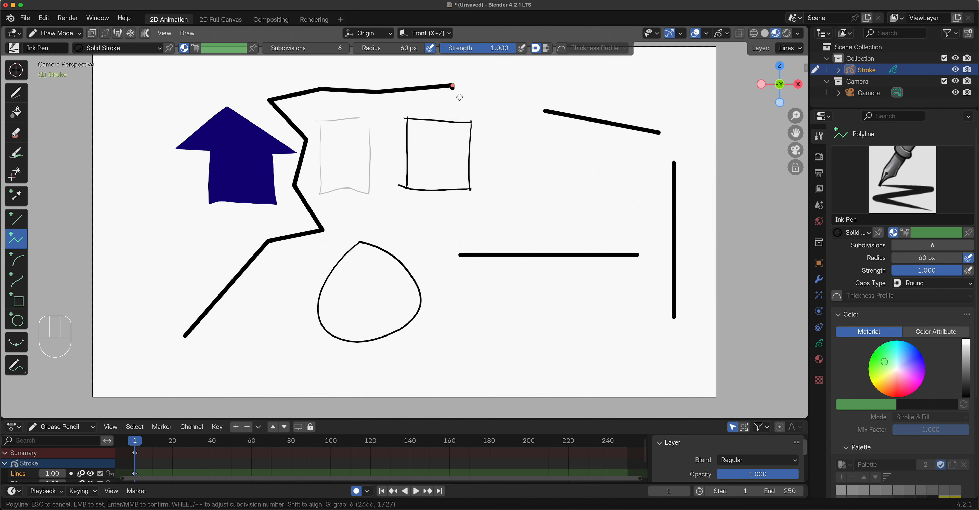
{"action": "left_click", "coordinate": [506, 158]}
{"action": "left_click", "coordinate": [486, 212]}
{"action": "left_click", "coordinate": [470, 217]}
{"action": "left_click", "coordinate": [419, 239]}
{"action": "left_click", "coordinate": [430, 270]}
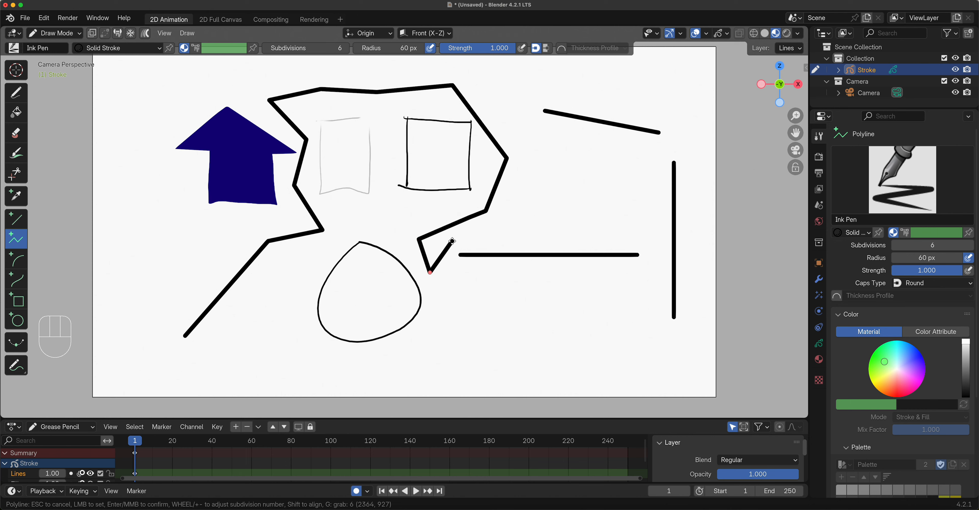
{"action": "key", "text": "Return"}
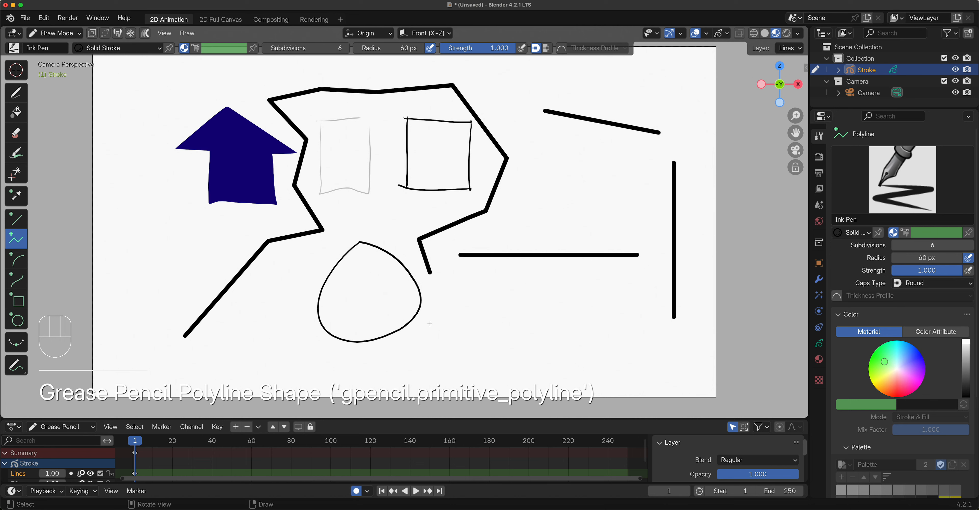
Step: Draw a wide upward-bulging arc below the horizontal line with the Arc tool, adjusting both of its end points
{"action": "left_click", "coordinate": [22, 263]}
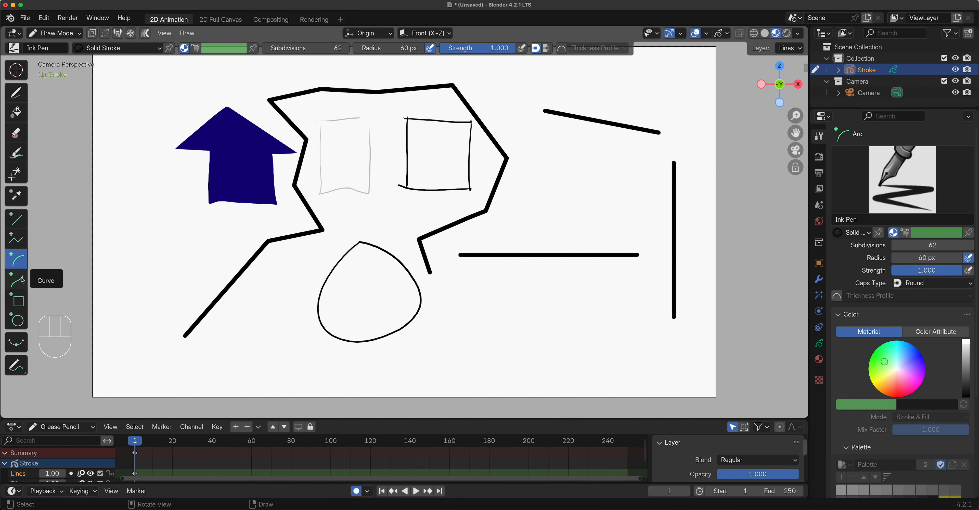
{"action": "mouse_move", "coordinate": [473, 333]}
{"action": "left_mouse_down"}
{"action": "mouse_move", "coordinate": [577, 319]}
{"action": "mouse_move", "coordinate": [633, 317]}
{"action": "mouse_move", "coordinate": [634, 338]}
{"action": "mouse_move", "coordinate": [639, 327]}
{"action": "left_mouse_up"}
{"action": "left_click_drag", "start_coordinate": [477, 323], "coordinate": [449, 347]}
{"action": "left_click_drag", "start_coordinate": [640, 330], "coordinate": [648, 330]}
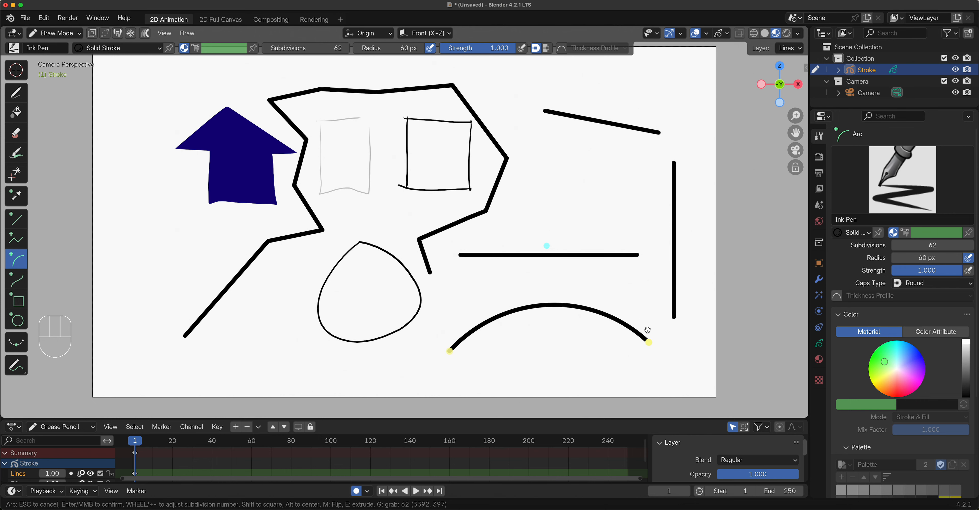
{"action": "middle_click", "coordinate": [629, 287]}
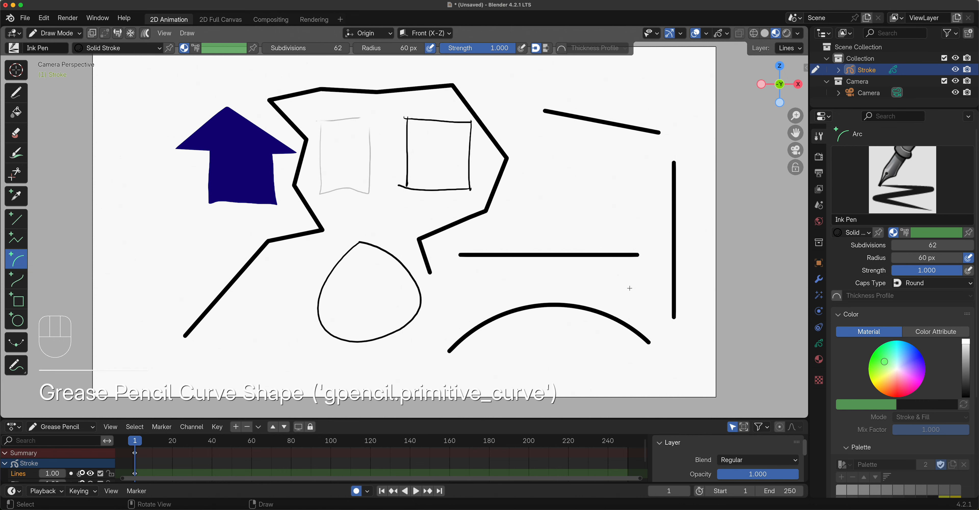
Step: Draw an S-shaped curve between the sloping and horizontal lines with the Curve tool, reshaping it by its control handles and end points
{"action": "left_click", "coordinate": [16, 279]}
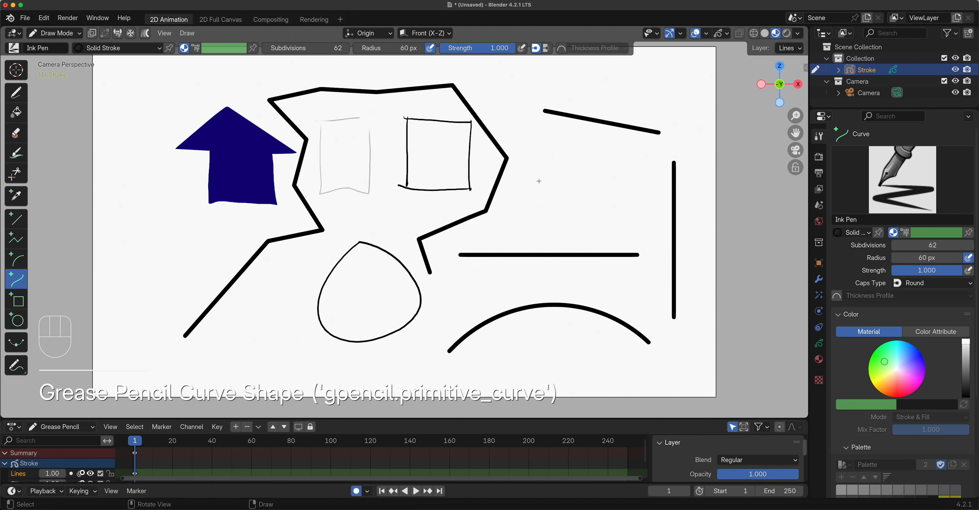
{"action": "left_click_drag", "start_coordinate": [497, 229], "coordinate": [644, 156]}
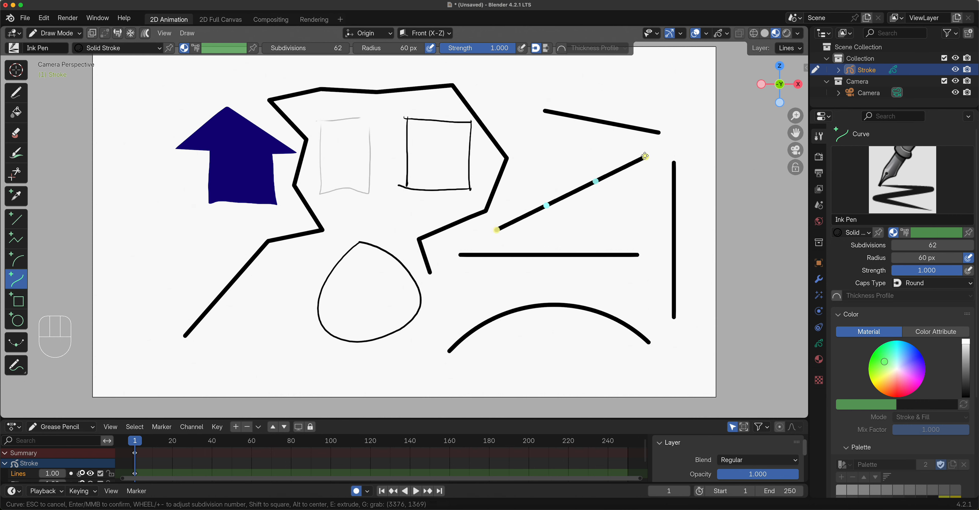
{"action": "left_click_drag", "start_coordinate": [595, 181], "coordinate": [623, 218]}
{"action": "left_click_drag", "start_coordinate": [546, 206], "coordinate": [530, 143]}
{"action": "left_click_drag", "start_coordinate": [492, 235], "coordinate": [567, 239]}
{"action": "left_click_drag", "start_coordinate": [643, 158], "coordinate": [611, 131]}
{"action": "left_click_drag", "start_coordinate": [591, 191], "coordinate": [601, 212]}
{"action": "left_click_drag", "start_coordinate": [646, 157], "coordinate": [641, 136]}
{"action": "left_click_drag", "start_coordinate": [603, 208], "coordinate": [612, 205]}
{"action": "key", "text": "Return"}
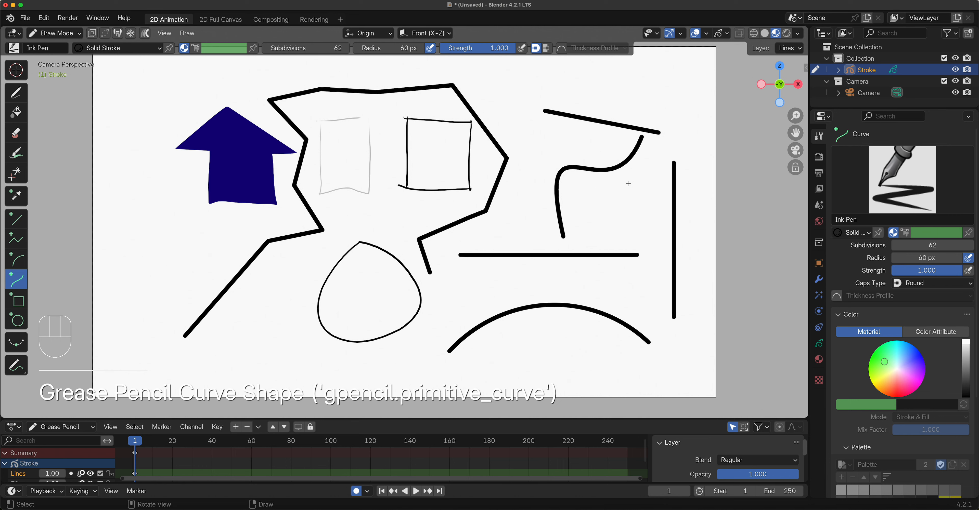
Step: Draw a rectangle below the house shape and a perfect square overlapping the rounded loop with the Box tool
{"action": "left_click", "coordinate": [17, 301]}
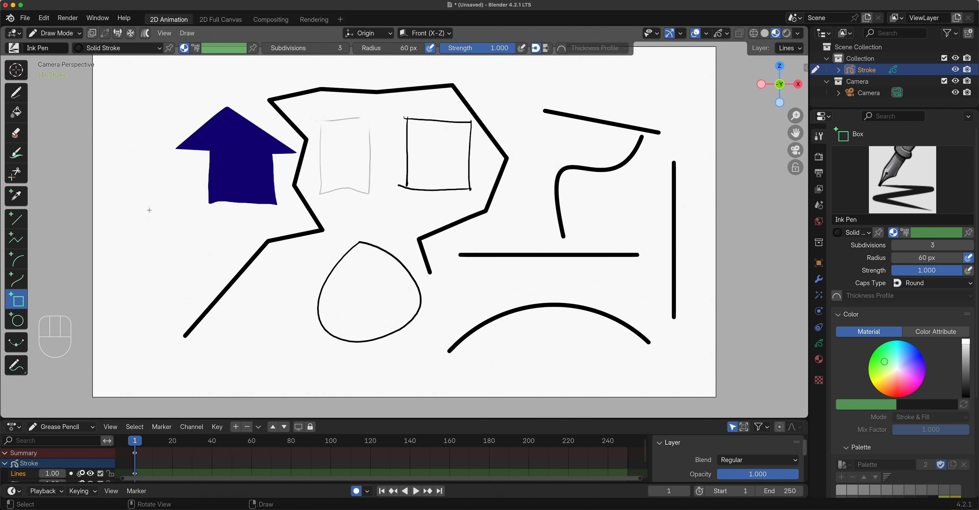
{"action": "left_click_drag", "start_coordinate": [144, 204], "coordinate": [211, 267]}
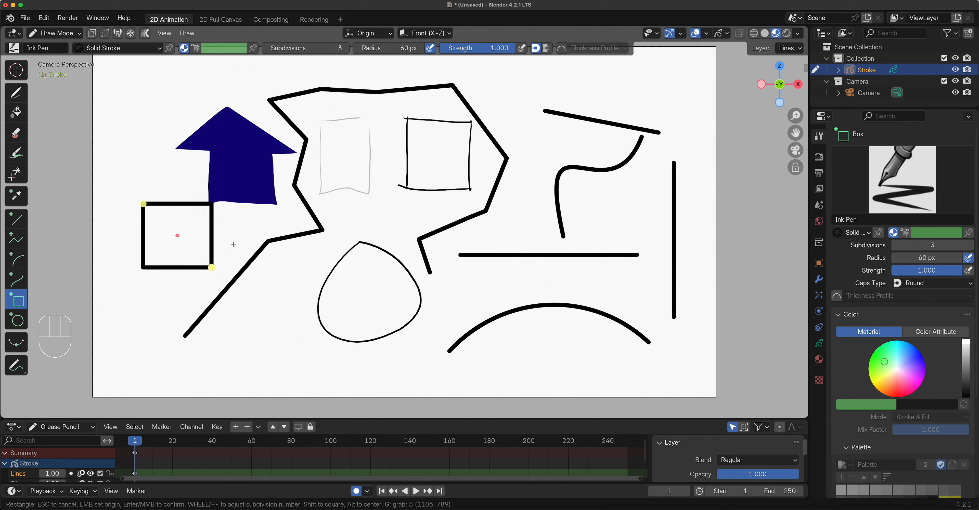
{"action": "key", "text": "Return"}
{"action": "left_click_drag", "start_coordinate": [245, 288], "coordinate": [329, 363], "text": "shift"}
{"action": "key", "text": "Return"}
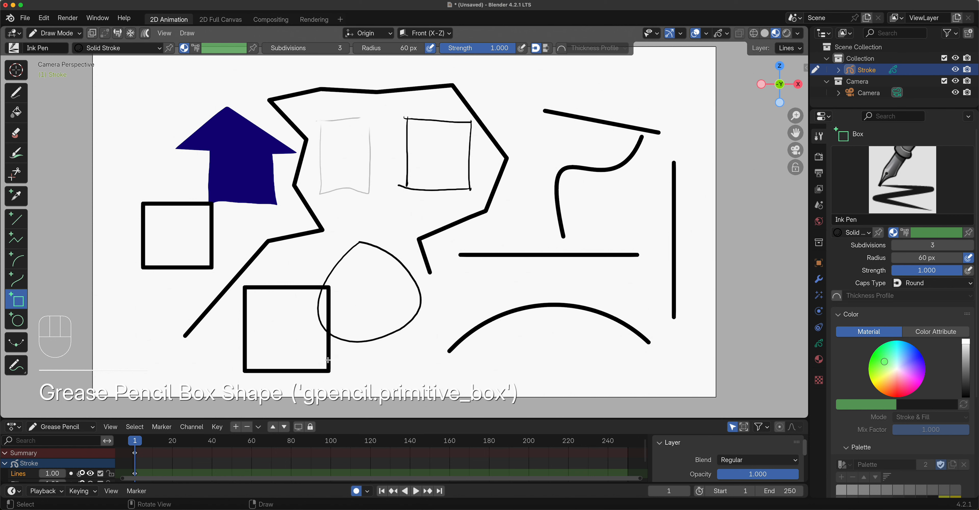
Step: Draw a perfect circle over the horizontal line and a wide flat ellipse over the arc's left part with the Circle tool
{"action": "left_click", "coordinate": [19, 321]}
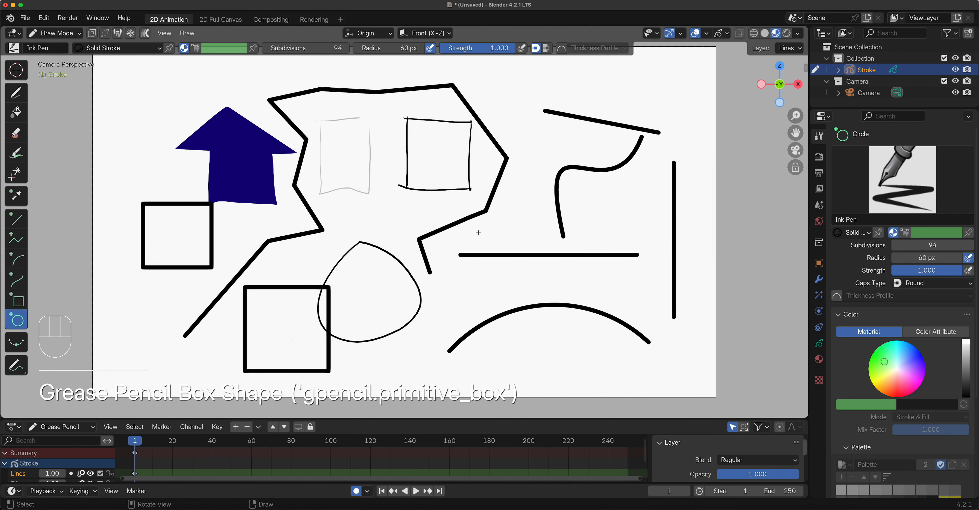
{"action": "left_click_drag", "start_coordinate": [507, 182], "coordinate": [587, 284], "text": "shift"}
{"action": "key", "text": "Return"}
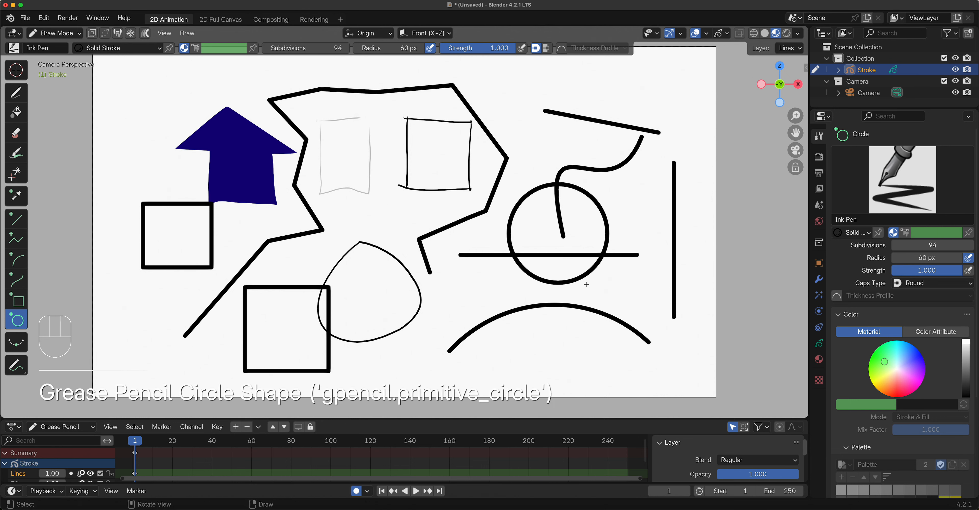
{"action": "left_click_drag", "start_coordinate": [436, 284], "coordinate": [573, 328]}
{"action": "key", "text": "Return"}
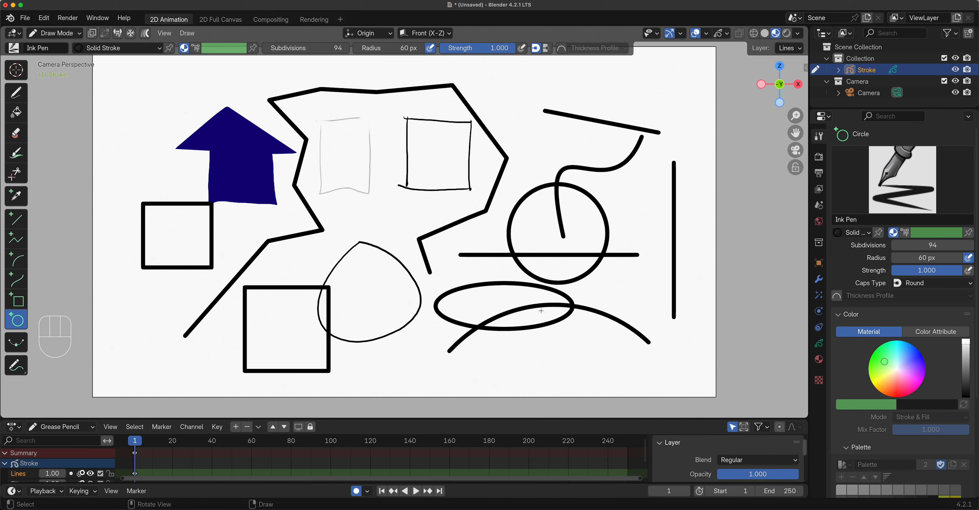
Step: Review the stroke object's materials, set the brush to use Color Attribute instead of material colour, and activate the Draw tool
{"action": "left_click", "coordinate": [818, 359]}
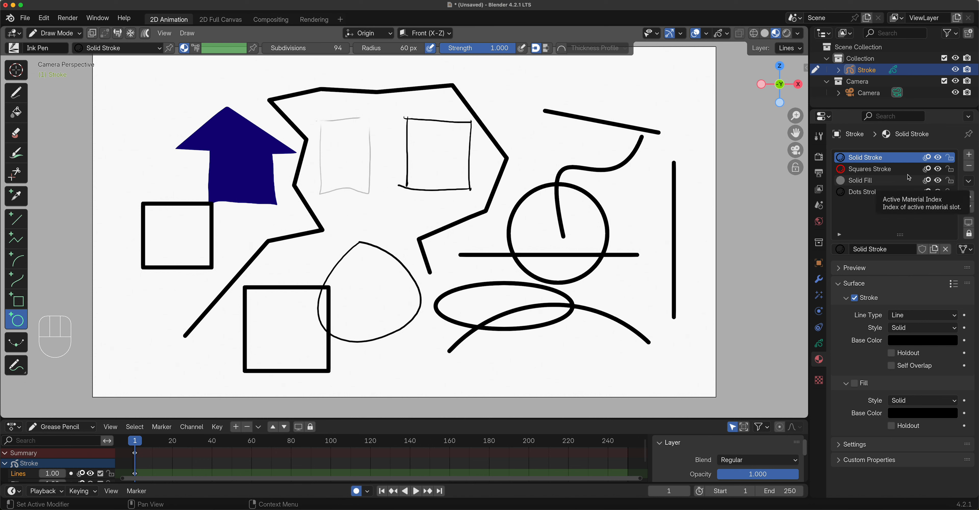
{"action": "left_click", "coordinate": [196, 49]}
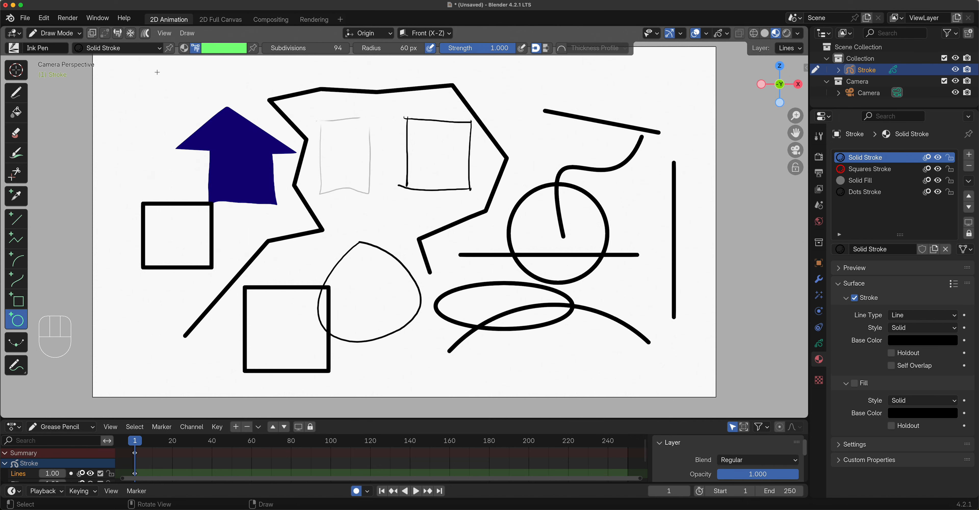
{"action": "left_click", "coordinate": [16, 91]}
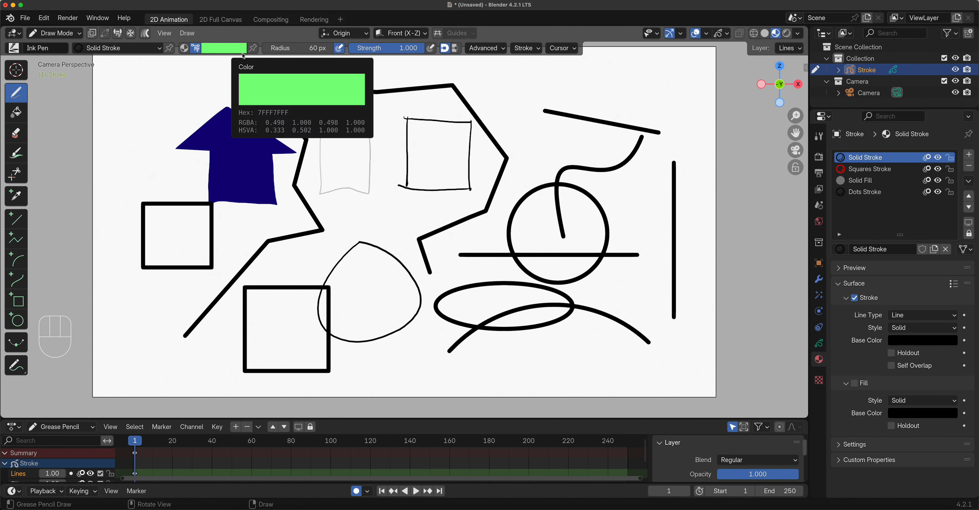
Step: Add a new swatch at the end of the brush's colour palette and copy the bright orange-red palette colour onto it
{"action": "left_click", "coordinate": [818, 135]}
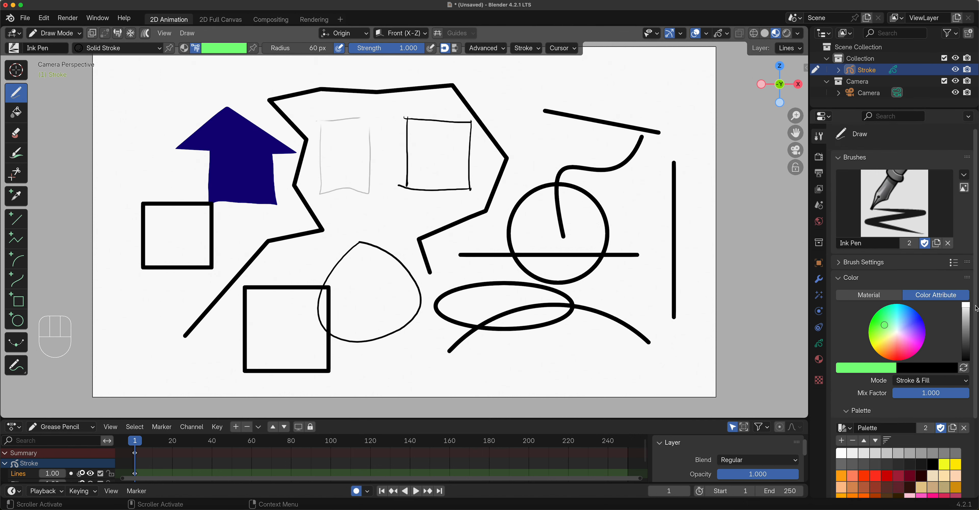
{"action": "scroll", "coordinate": [976, 308], "scroll_direction": "down", "scroll_amount": 5}
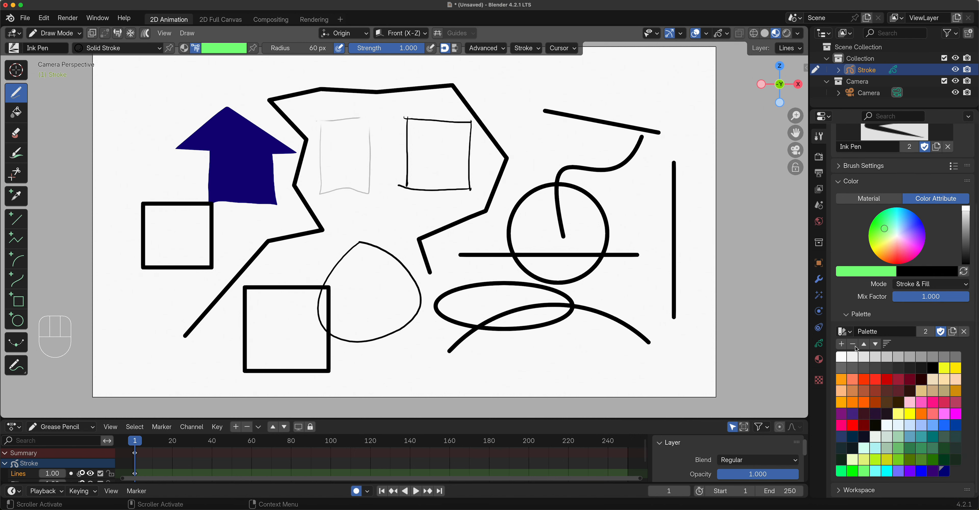
{"action": "left_click", "coordinate": [841, 344]}
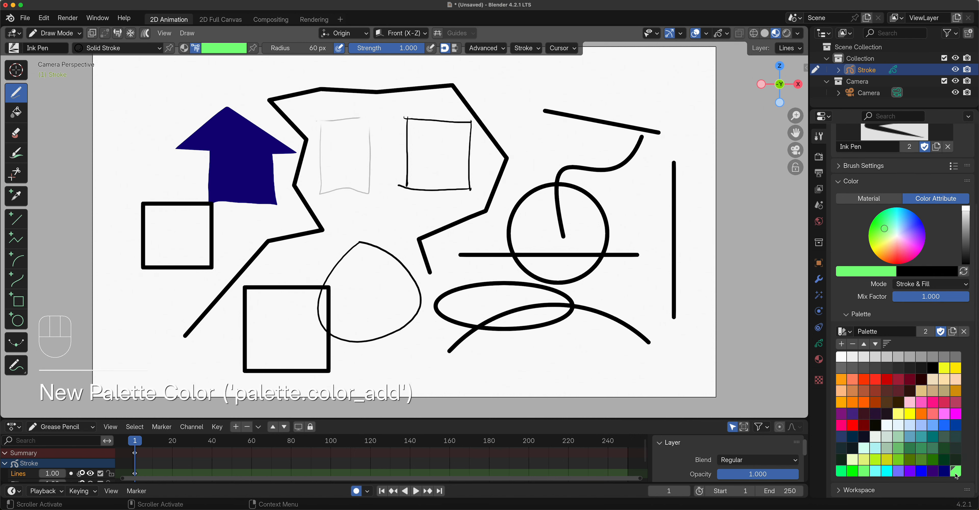
{"action": "left_click_drag", "start_coordinate": [865, 378], "coordinate": [956, 474]}
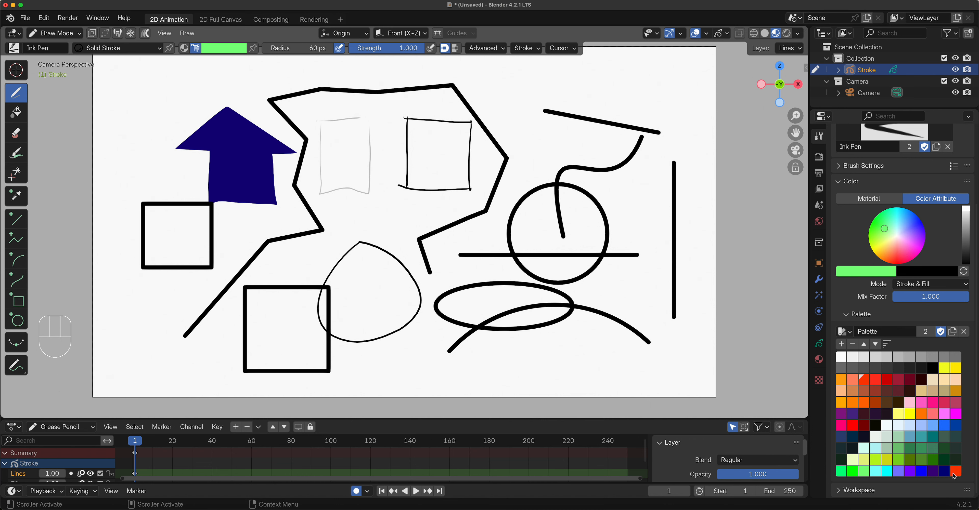
Step: Add six more swatches of the brush's current green to the end of the palette
{"action": "left_click", "coordinate": [841, 344]}
{"action": "left_click", "coordinate": [841, 345]}
{"action": "left_click", "coordinate": [841, 345]}
{"action": "left_click", "coordinate": [840, 345]}
{"action": "left_click", "coordinate": [840, 344]}
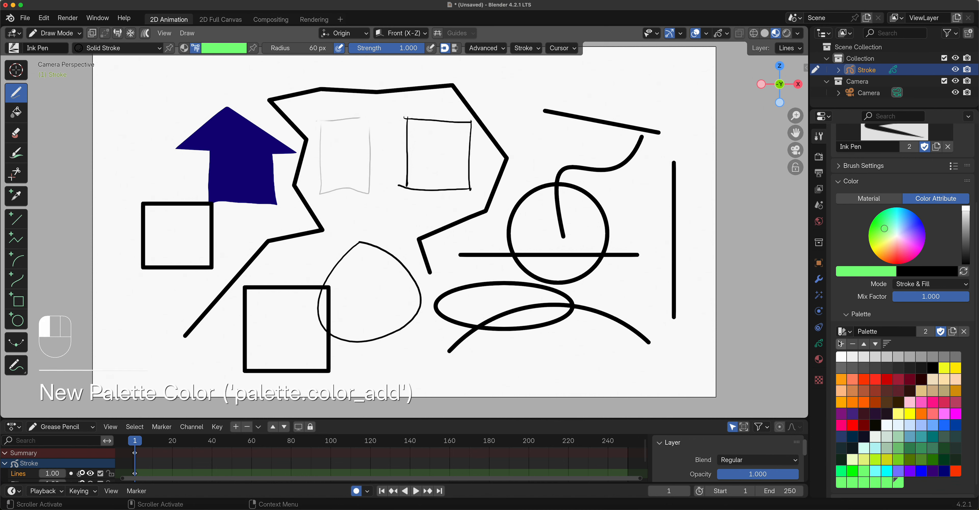
Step: Copy the palette's two yellows and its magenta onto the first three of the added green swatches, and open the brush colour picker
{"action": "left_click_drag", "start_coordinate": [943, 368], "coordinate": [842, 480]}
{"action": "left_click_drag", "start_coordinate": [955, 368], "coordinate": [853, 482]}
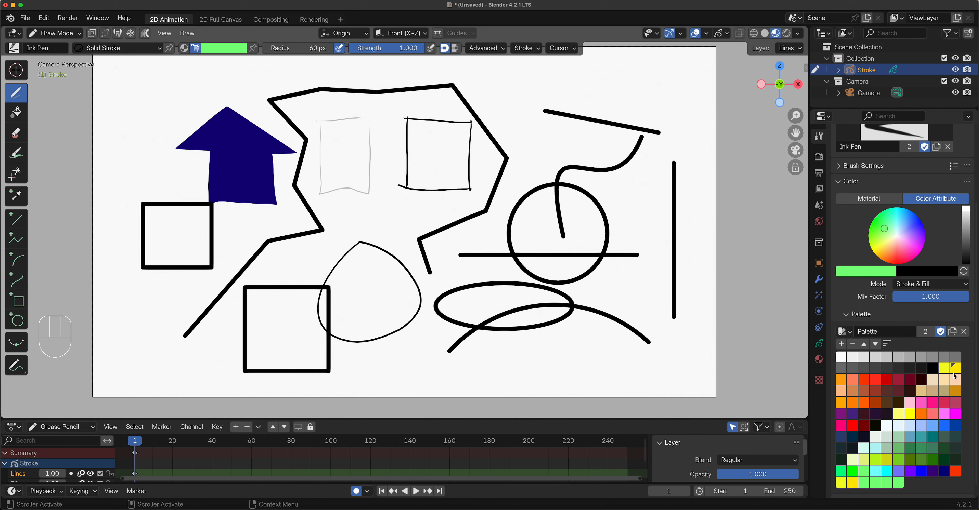
{"action": "left_click", "coordinate": [867, 483]}
{"action": "left_click_drag", "start_coordinate": [953, 414], "coordinate": [868, 487]}
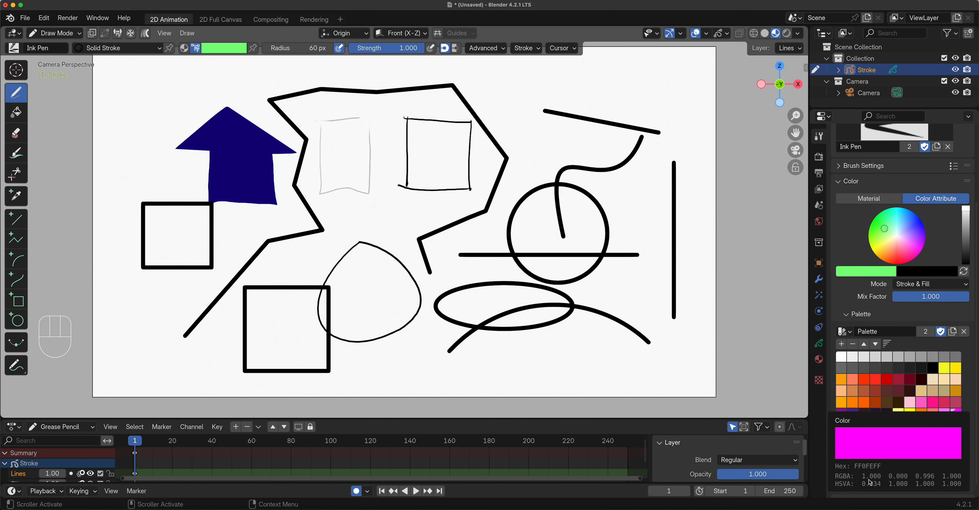
{"action": "left_click", "coordinate": [232, 48]}
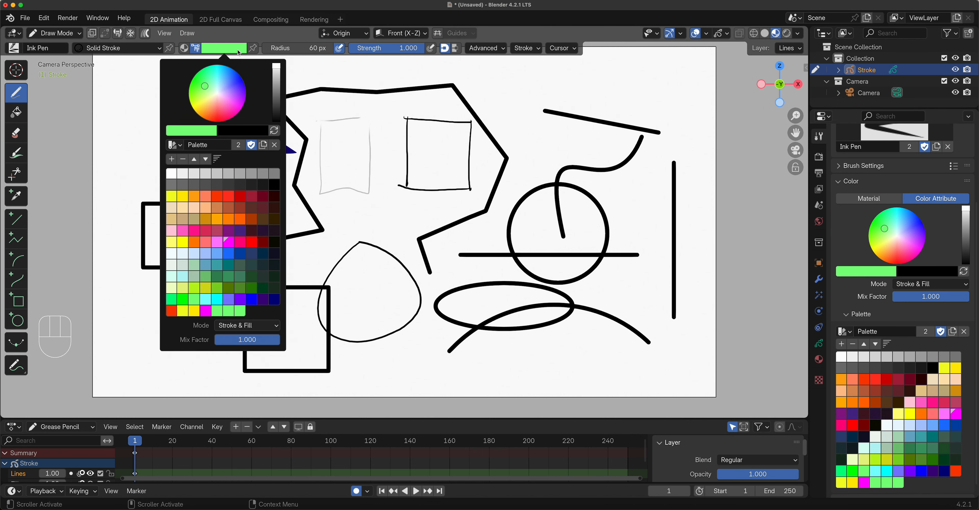